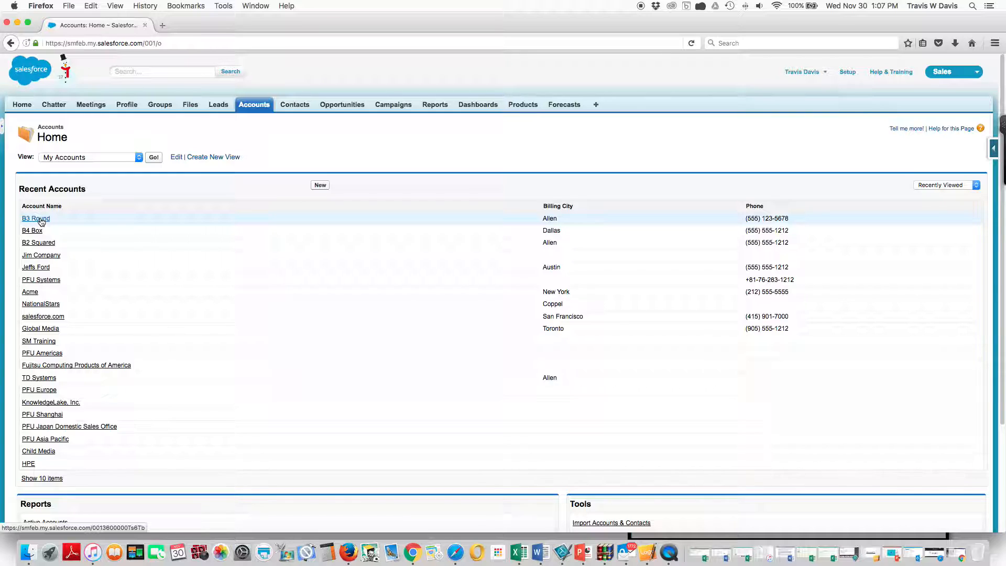
- Open the B3 Round account from the recent accounts and view its account detail record
{"action": "left_click", "coordinate": [40, 219]}
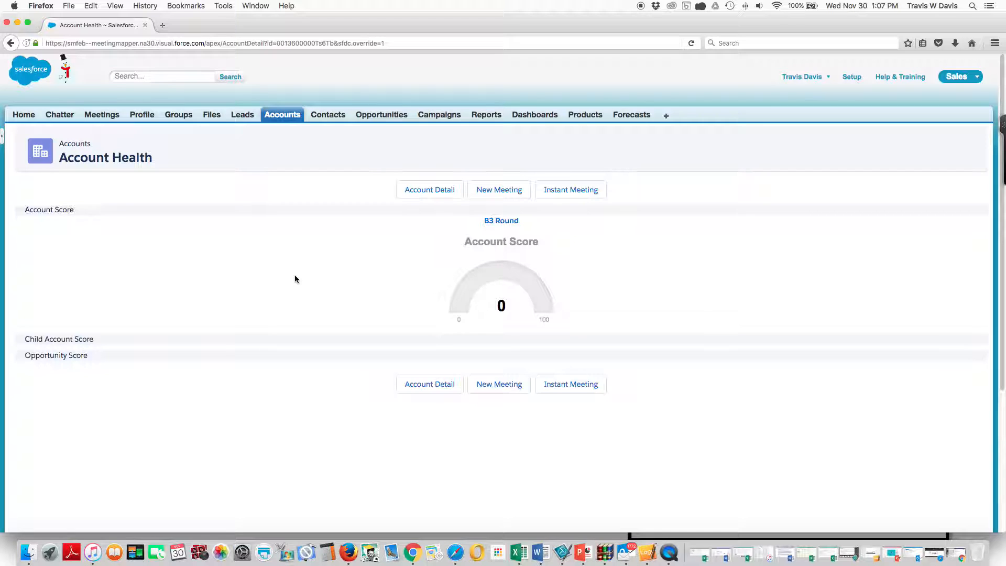
{"action": "left_click", "coordinate": [431, 191]}
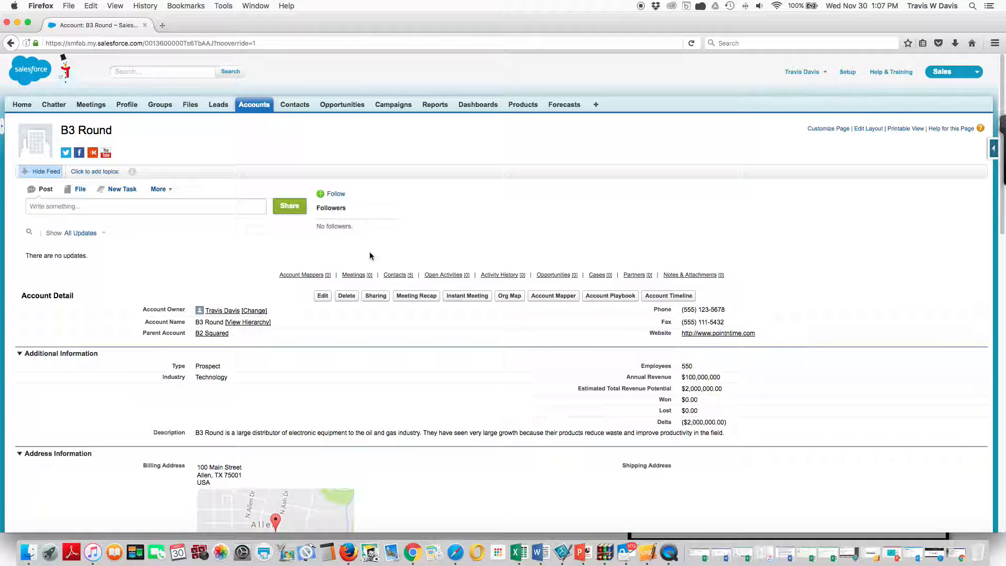
{"action": "left_click", "coordinate": [565, 296]}
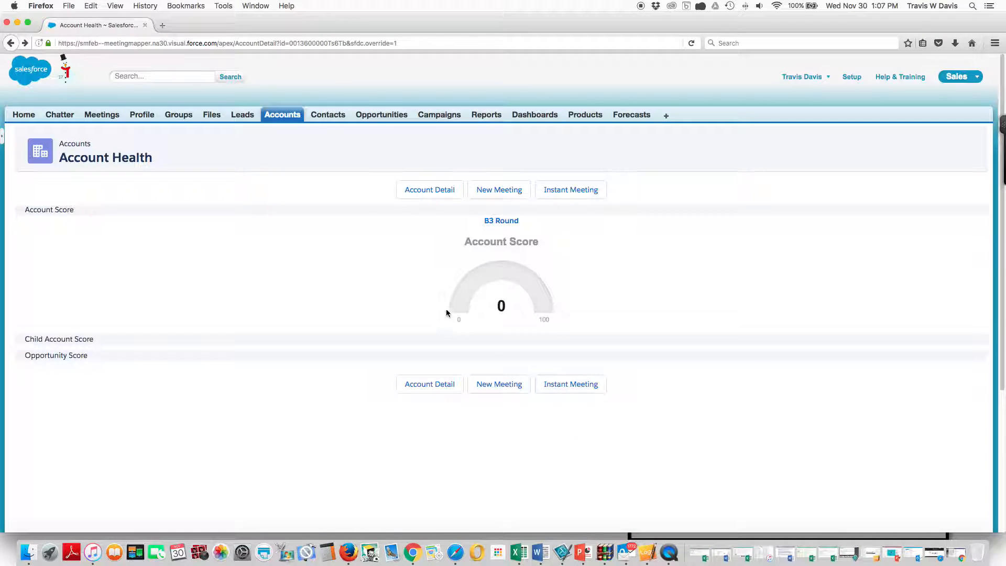
- Launch the Account Mapper for B3 Round and save it with the Strategic Account template
{"action": "left_click", "coordinate": [506, 222]}
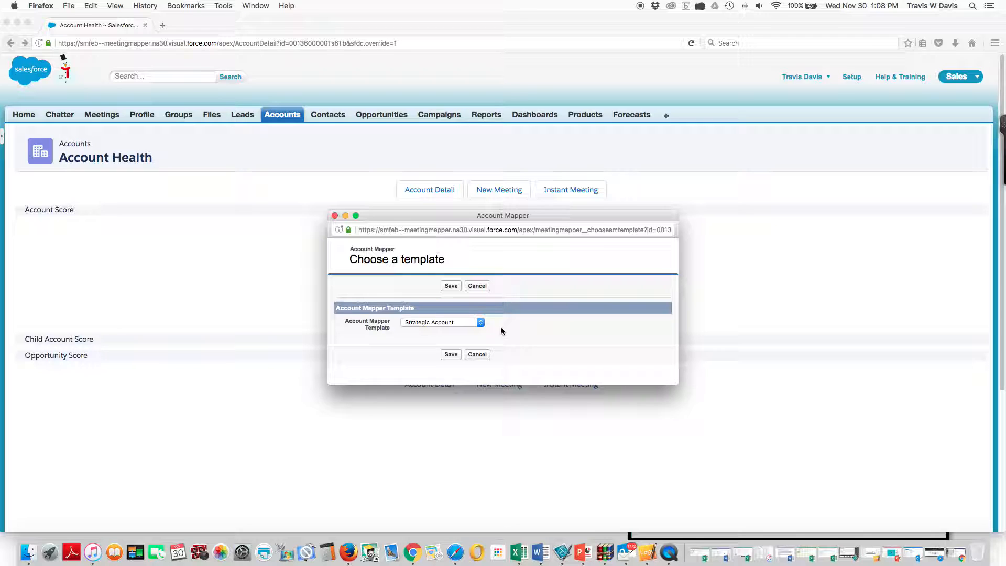
{"action": "left_click", "coordinate": [480, 323]}
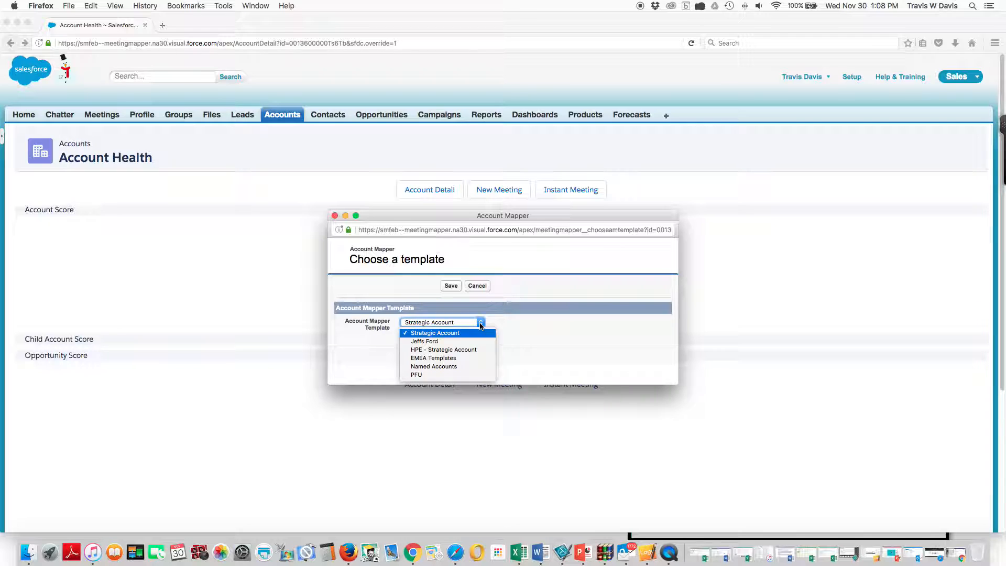
{"action": "left_click", "coordinate": [461, 334]}
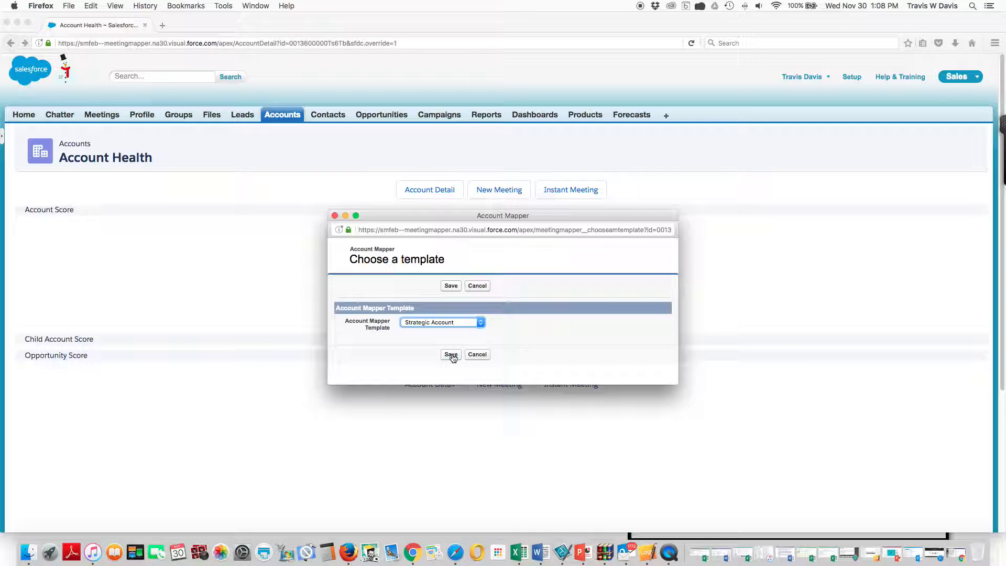
{"action": "left_click", "coordinate": [451, 355]}
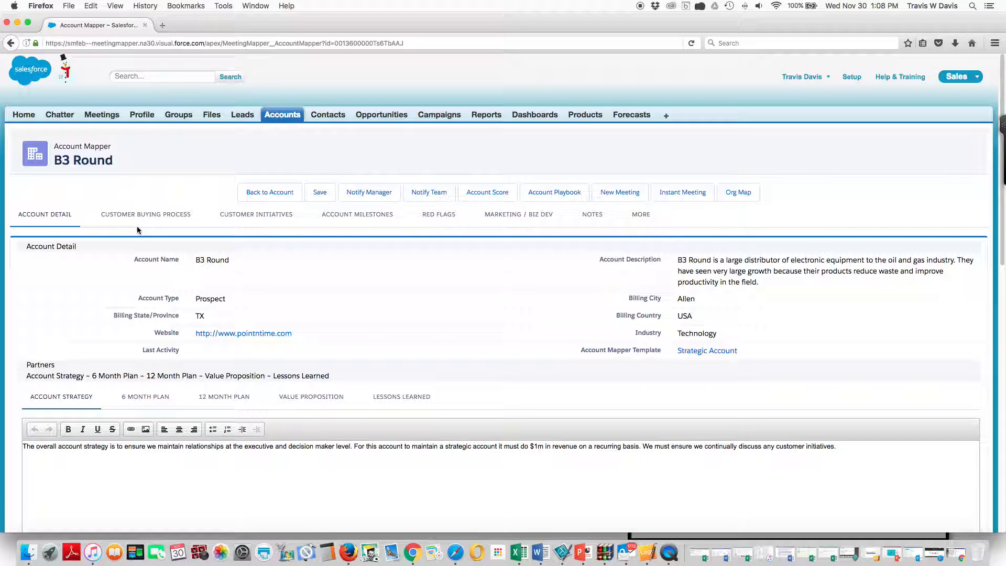
- Review the B3 Round account details and its 6 month plan, 12 month plan, value proposition and lessons learned texts
{"action": "scroll", "coordinate": [91, 240], "scroll_direction": "down", "scroll_amount": 2}
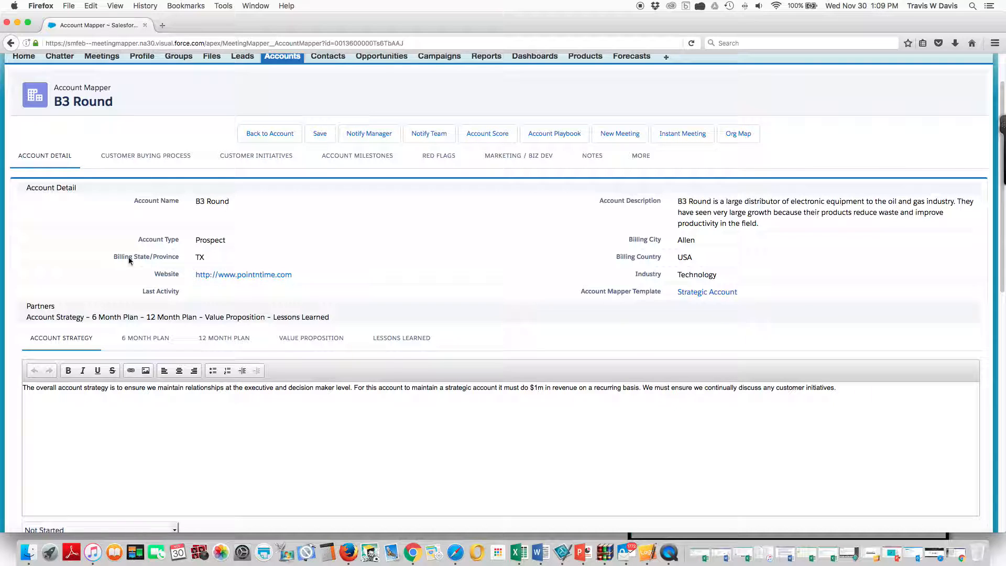
{"action": "scroll", "coordinate": [130, 260], "scroll_direction": "down", "scroll_amount": 3}
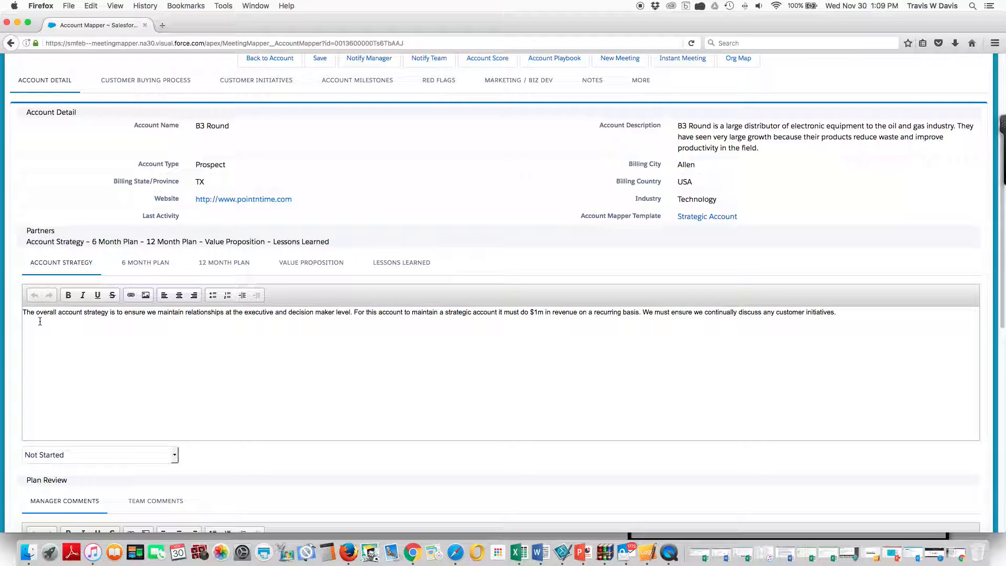
{"action": "left_click", "coordinate": [157, 263]}
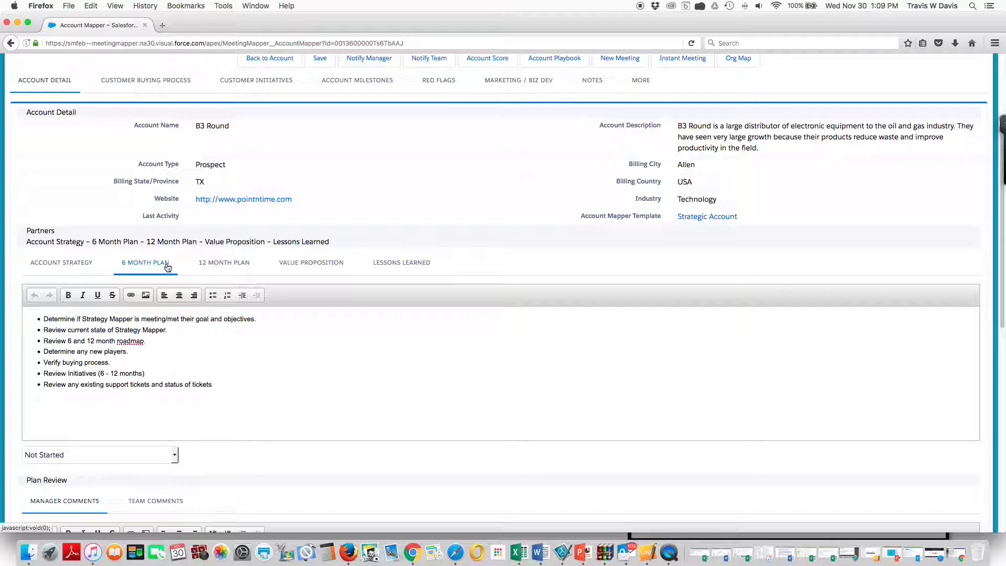
{"action": "left_click", "coordinate": [215, 264]}
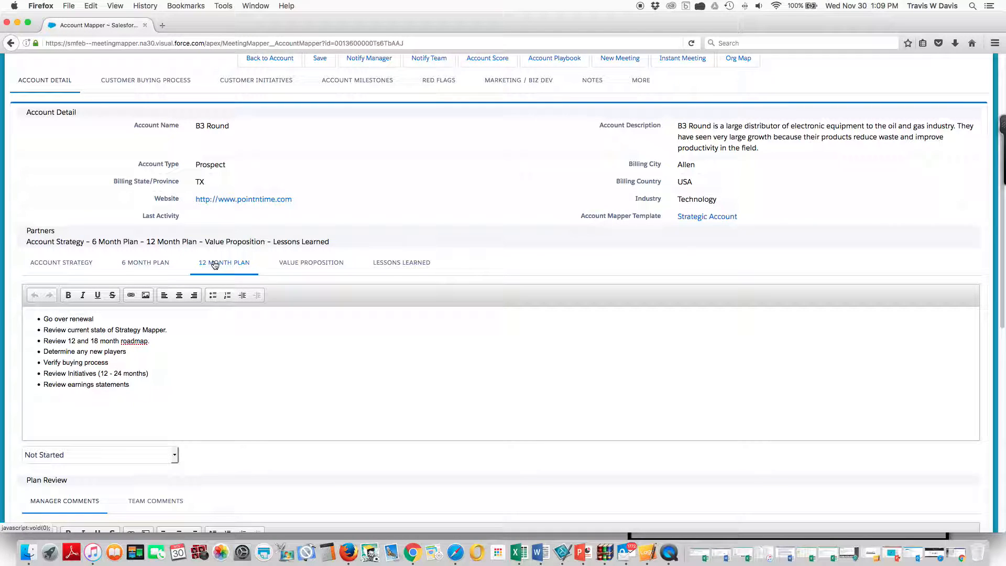
{"action": "left_click", "coordinate": [293, 265]}
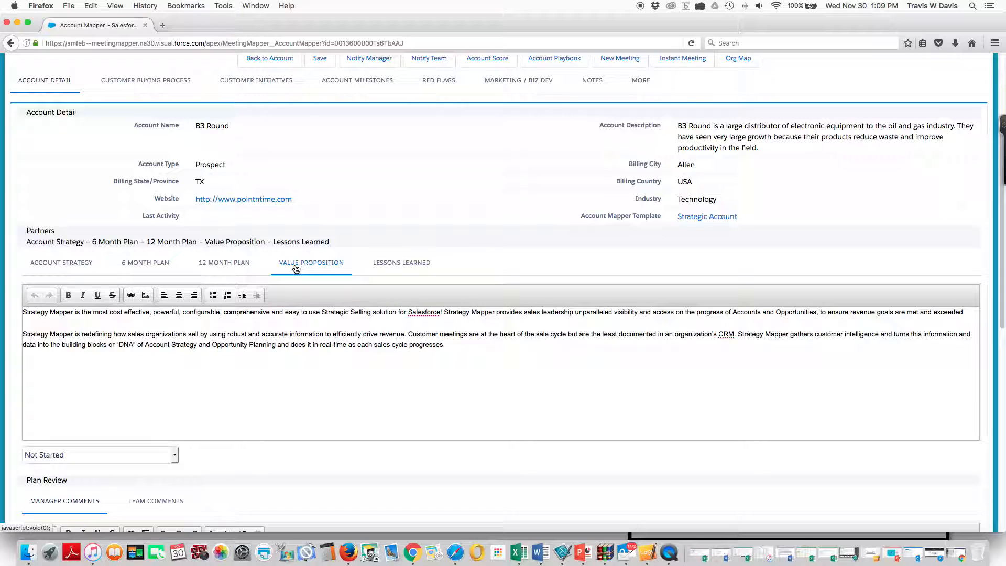
{"action": "left_click", "coordinate": [379, 264]}
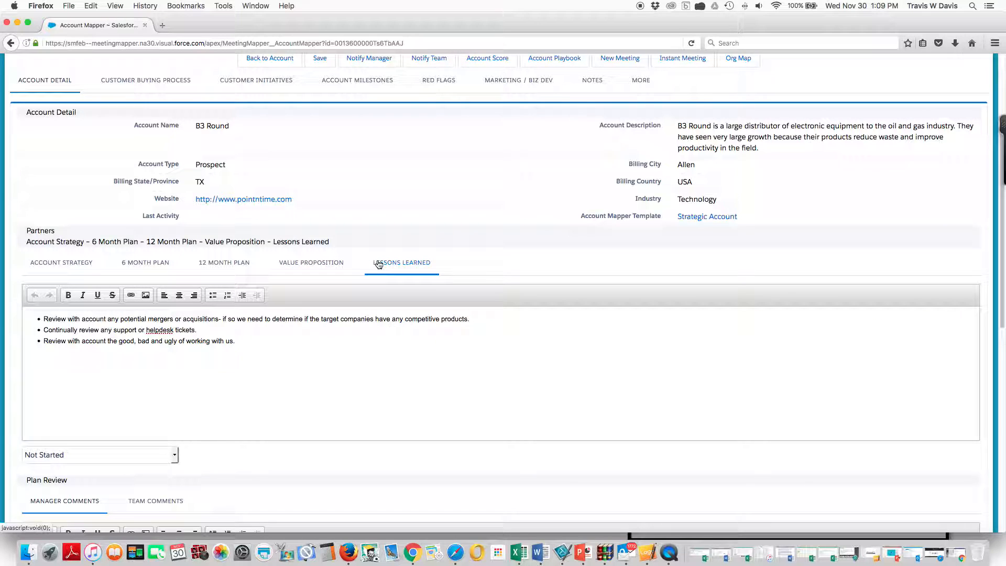
- Return to the Account Strategy section and check its available status options
{"action": "left_click", "coordinate": [60, 266]}
{"action": "scroll", "coordinate": [65, 361], "scroll_direction": "down", "scroll_amount": 2}
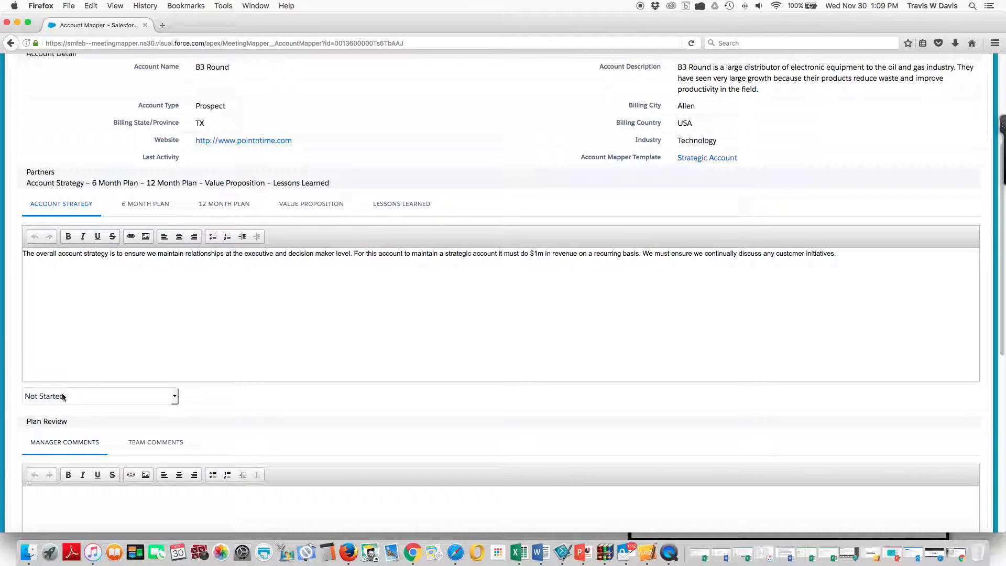
{"action": "left_click", "coordinate": [62, 396]}
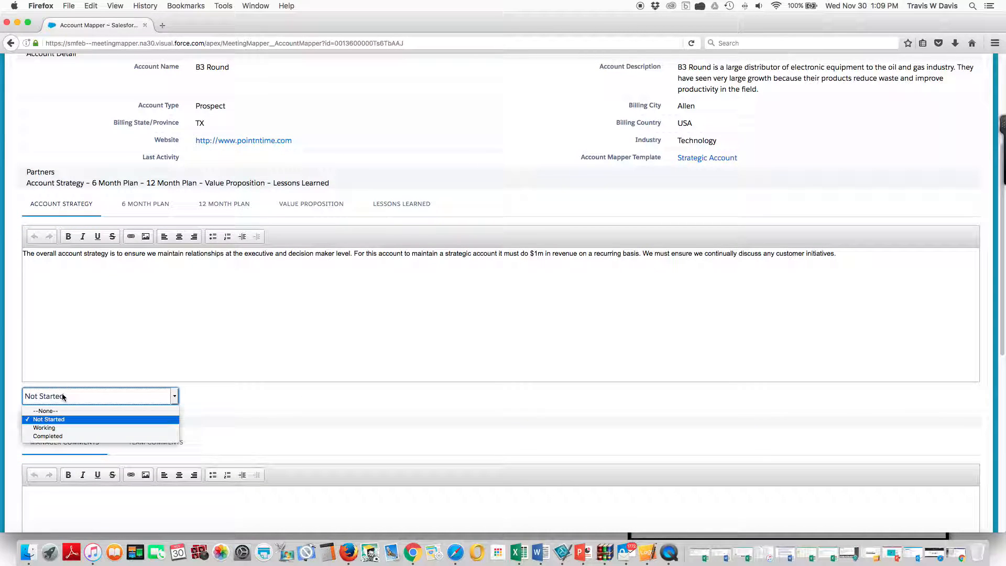
{"action": "left_click", "coordinate": [52, 429]}
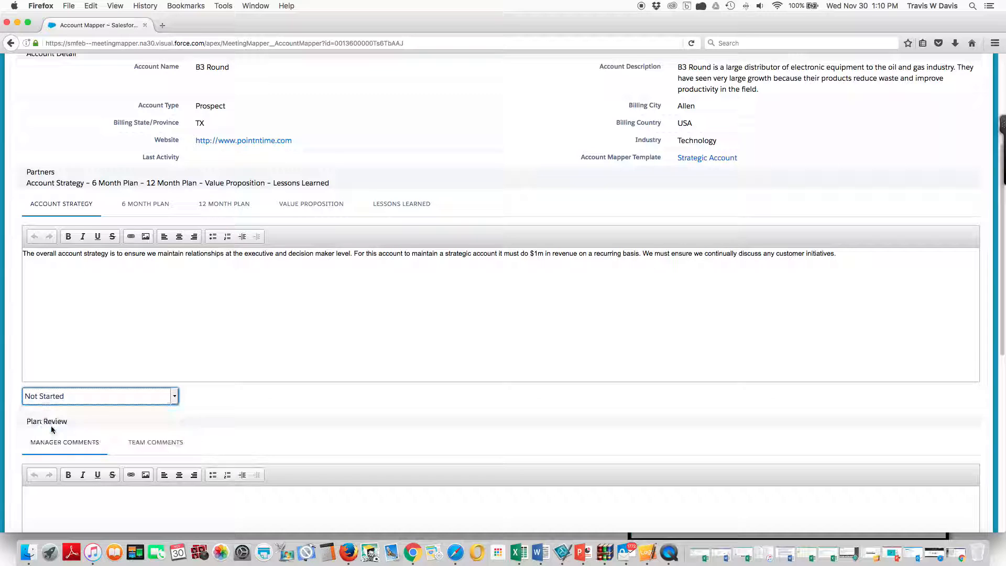
- Set the status of both the 6 Month Plan and the 12 Month Plan to Working
{"action": "left_click", "coordinate": [143, 204]}
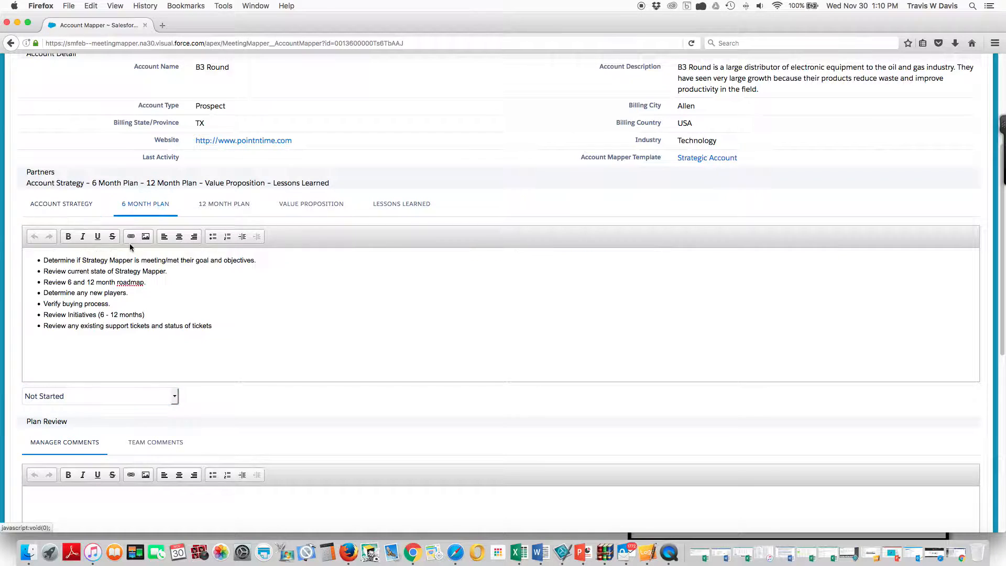
{"action": "left_click", "coordinate": [91, 390]}
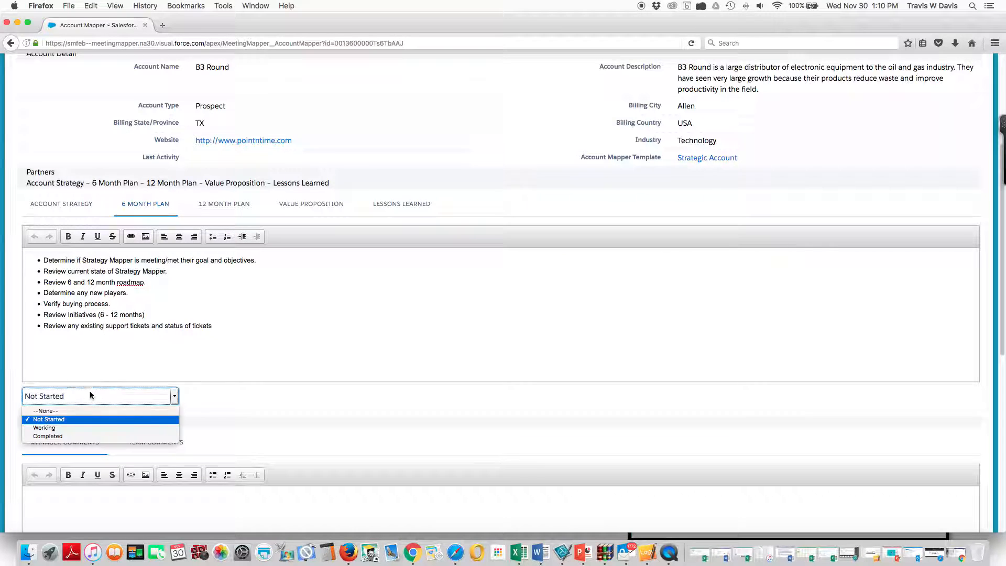
{"action": "left_click", "coordinate": [83, 429]}
{"action": "left_click", "coordinate": [224, 204]}
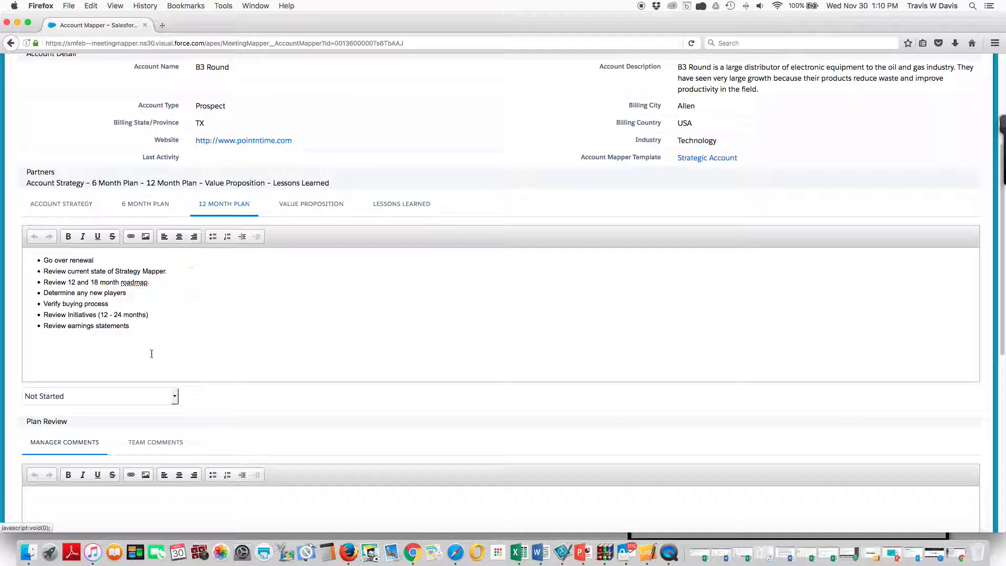
{"action": "left_click", "coordinate": [127, 396]}
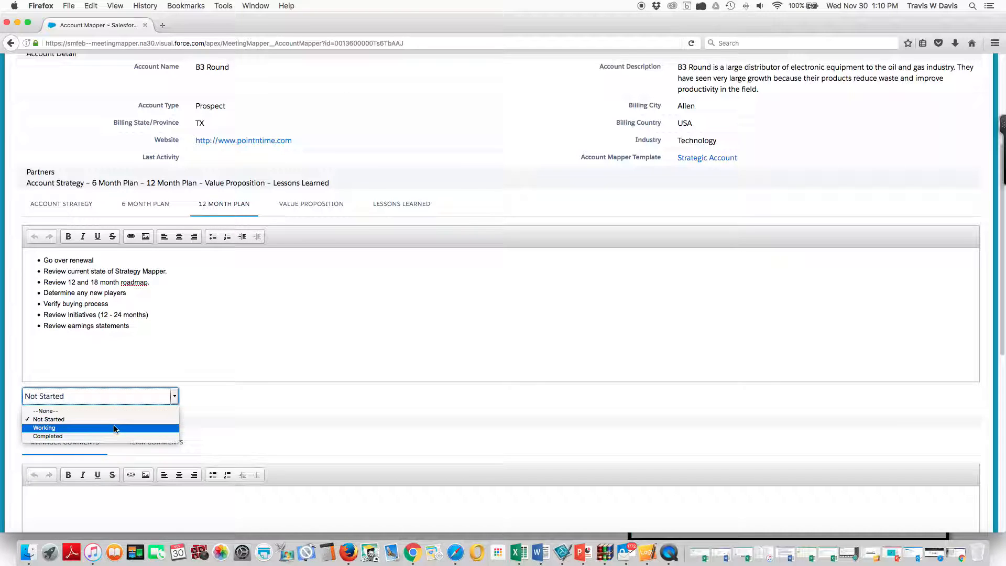
{"action": "left_click", "coordinate": [119, 429]}
- Set the Value Proposition status to Completed and the Lessons Learned status to Working, saving the account mapper
{"action": "left_click", "coordinate": [309, 205]}
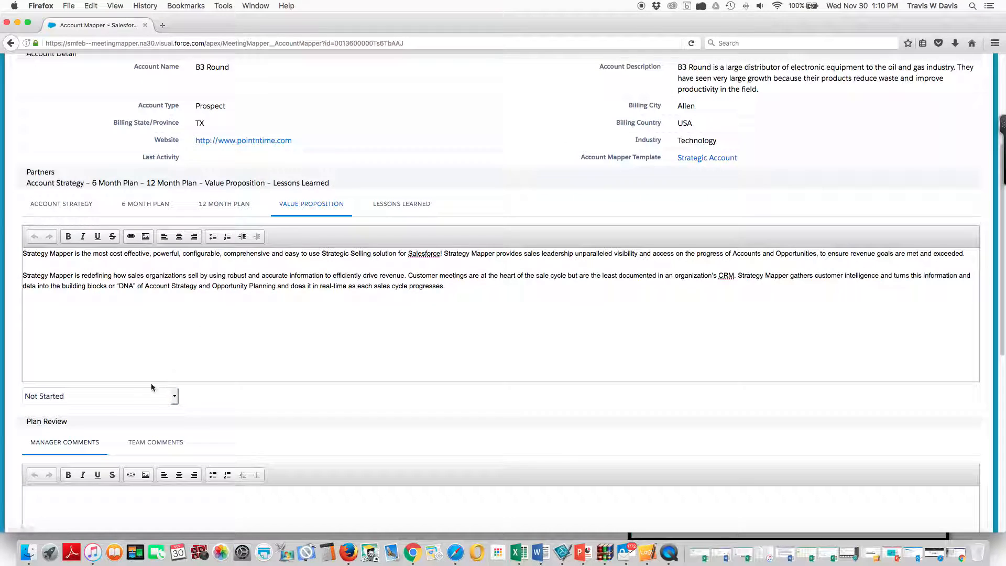
{"action": "left_click", "coordinate": [145, 399]}
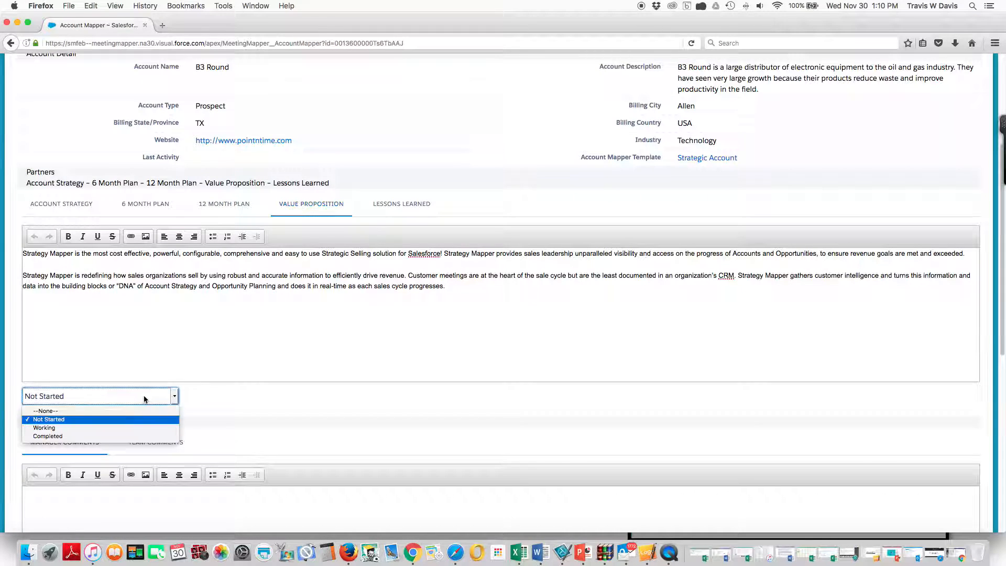
{"action": "left_click", "coordinate": [130, 437]}
{"action": "left_click", "coordinate": [391, 209]}
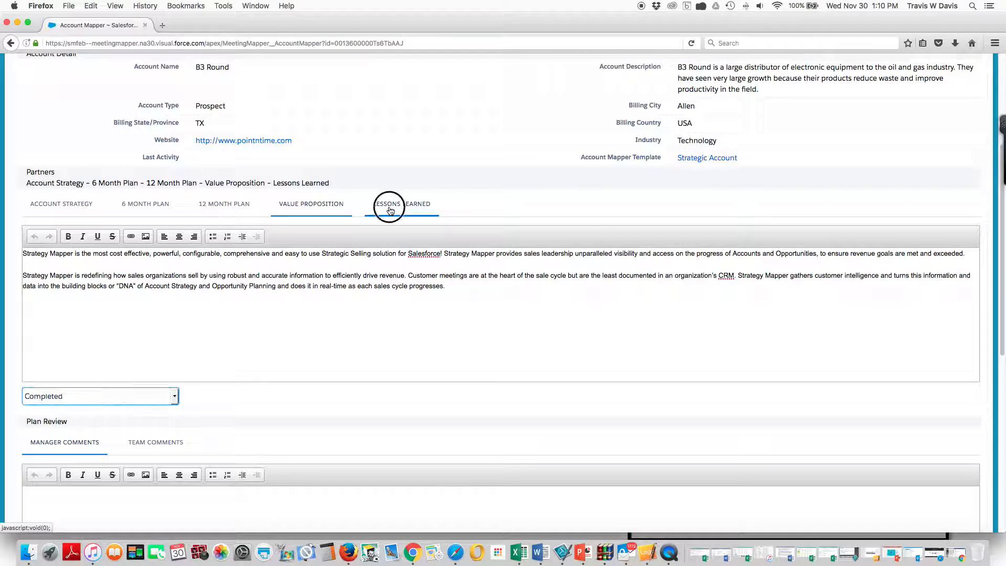
{"action": "left_click", "coordinate": [172, 399]}
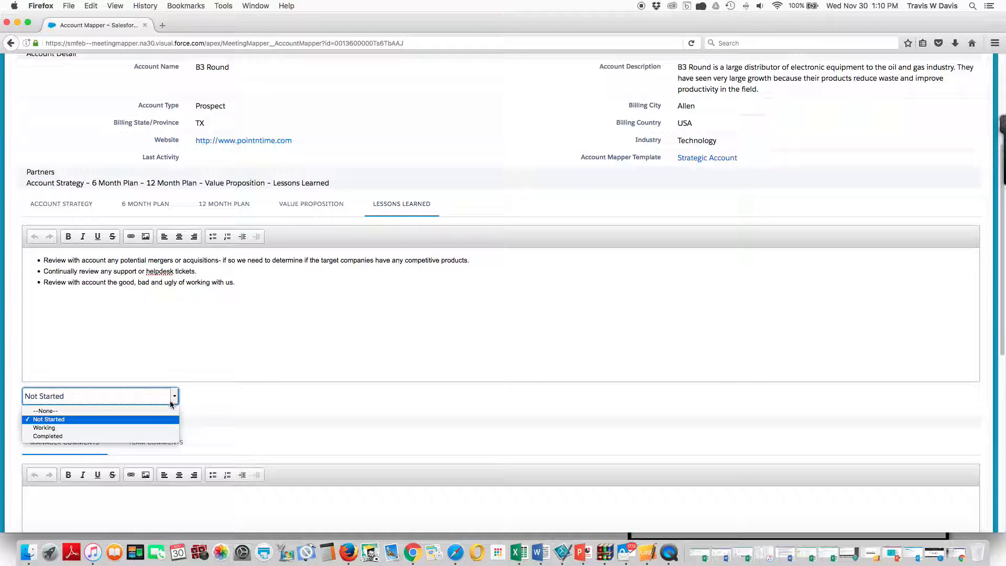
{"action": "left_click", "coordinate": [157, 427]}
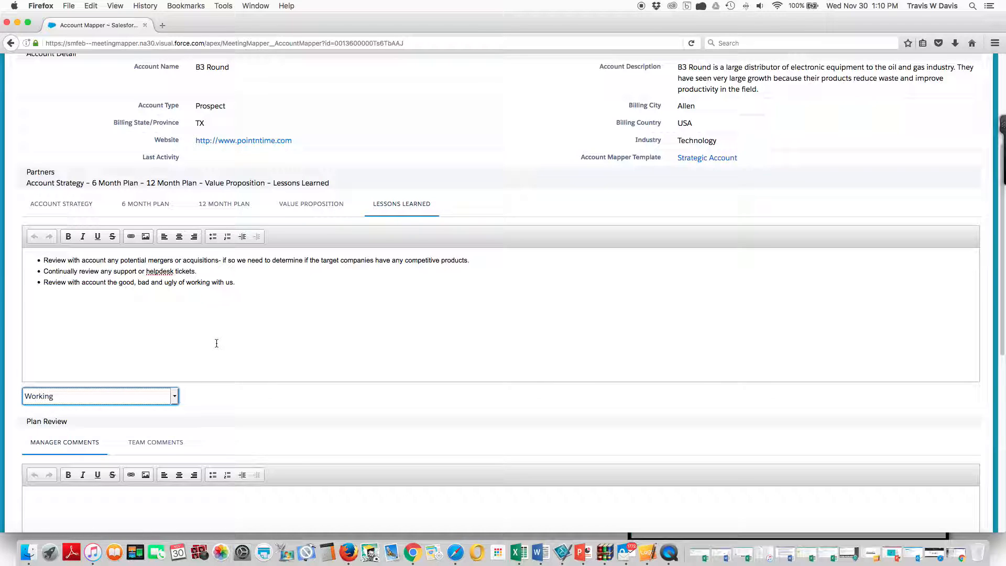
{"action": "scroll", "coordinate": [216, 343], "scroll_direction": "up", "scroll_amount": 5}
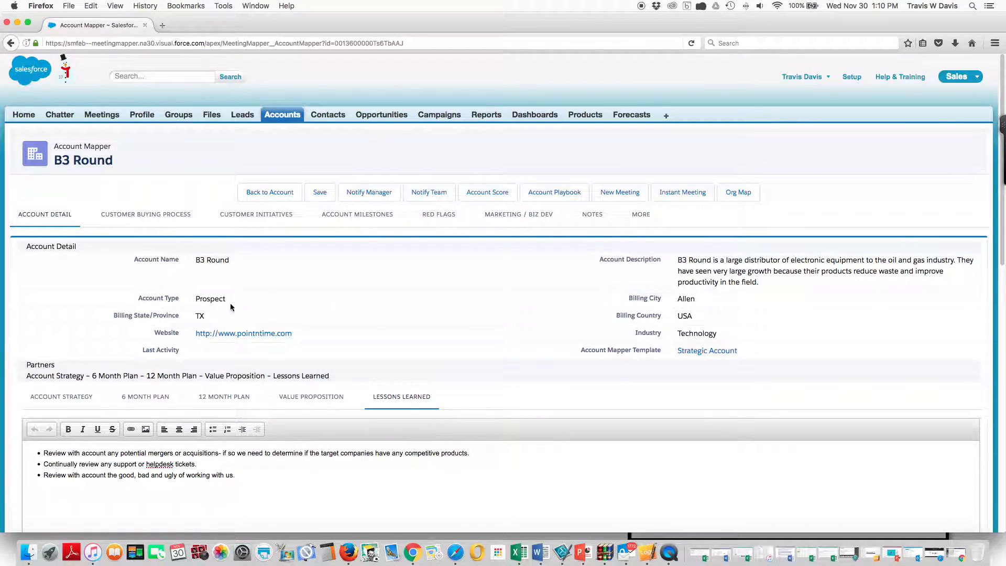
{"action": "left_click", "coordinate": [320, 193]}
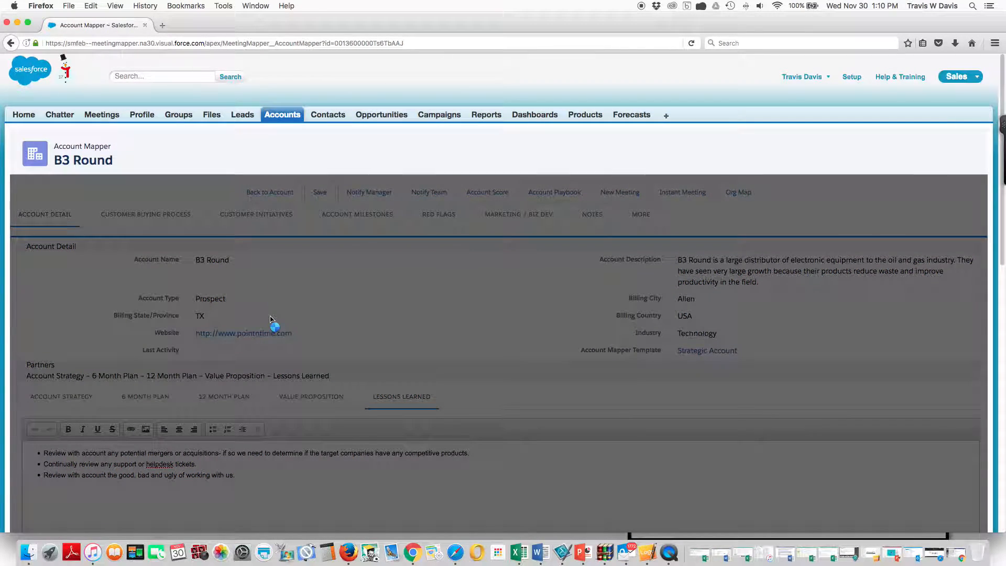
- Examine the plan review's manager and team comments, the activities, the account contacts and the attachments area
{"action": "scroll", "coordinate": [275, 319], "scroll_direction": "down", "scroll_amount": 3}
{"action": "scroll", "coordinate": [276, 323], "scroll_direction": "down", "scroll_amount": 9}
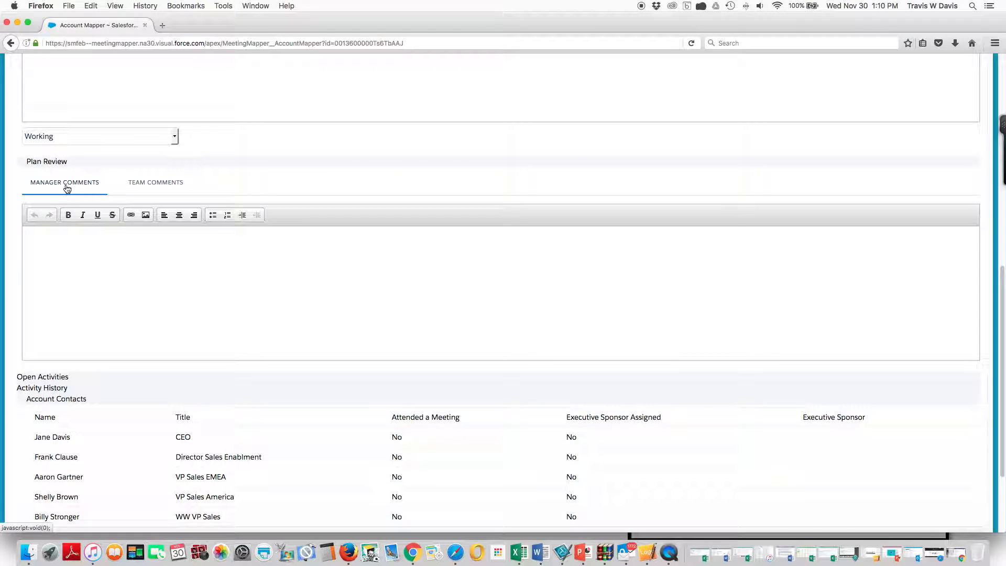
{"action": "left_click", "coordinate": [95, 246]}
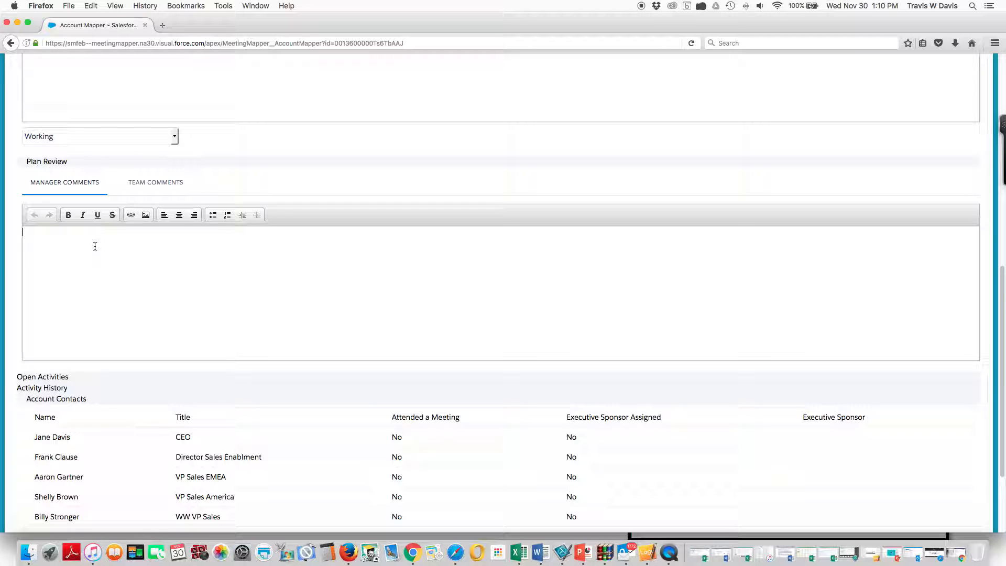
{"action": "left_click", "coordinate": [150, 185]}
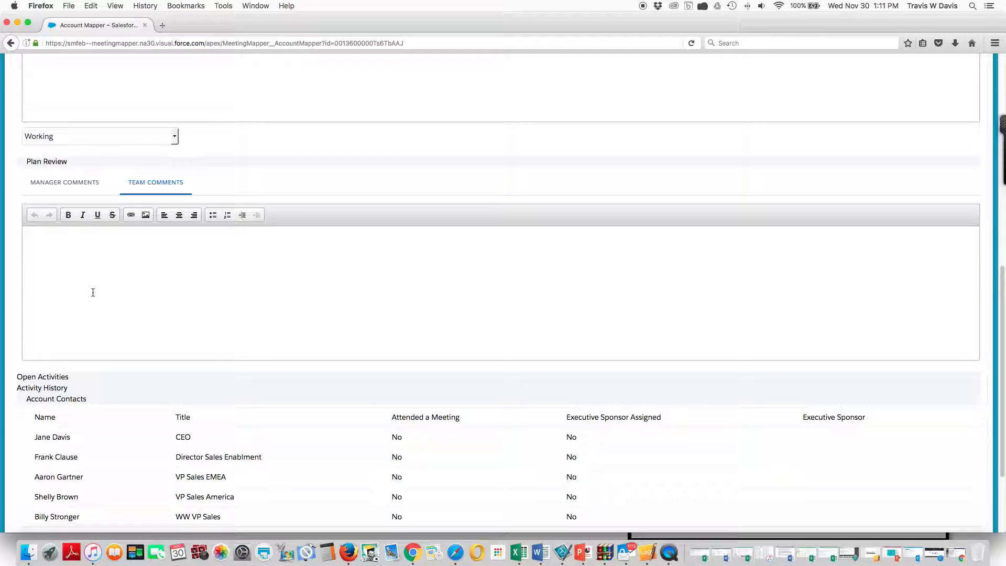
{"action": "scroll", "coordinate": [93, 293], "scroll_direction": "down", "scroll_amount": 3}
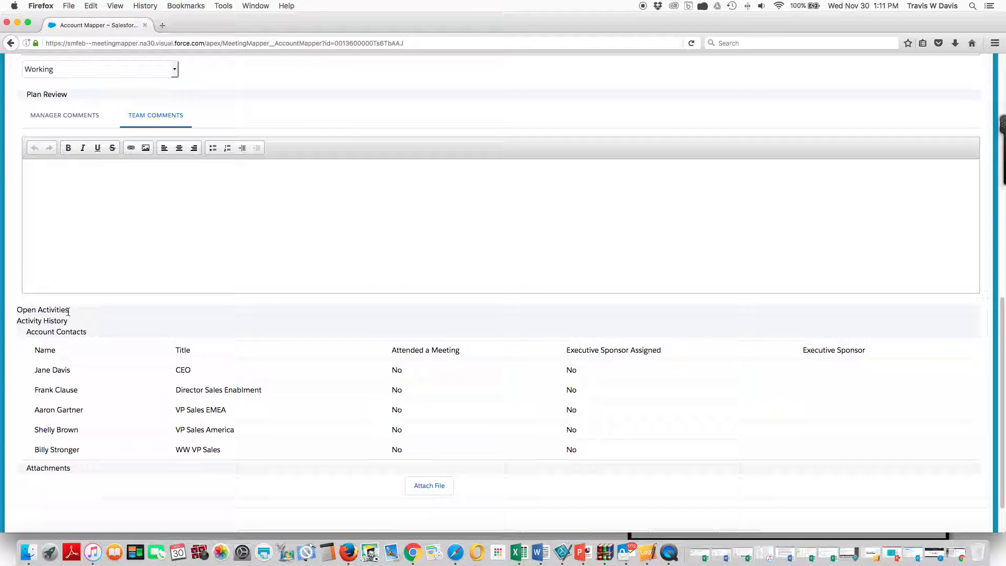
{"action": "scroll", "coordinate": [79, 325], "scroll_direction": "down", "scroll_amount": 2}
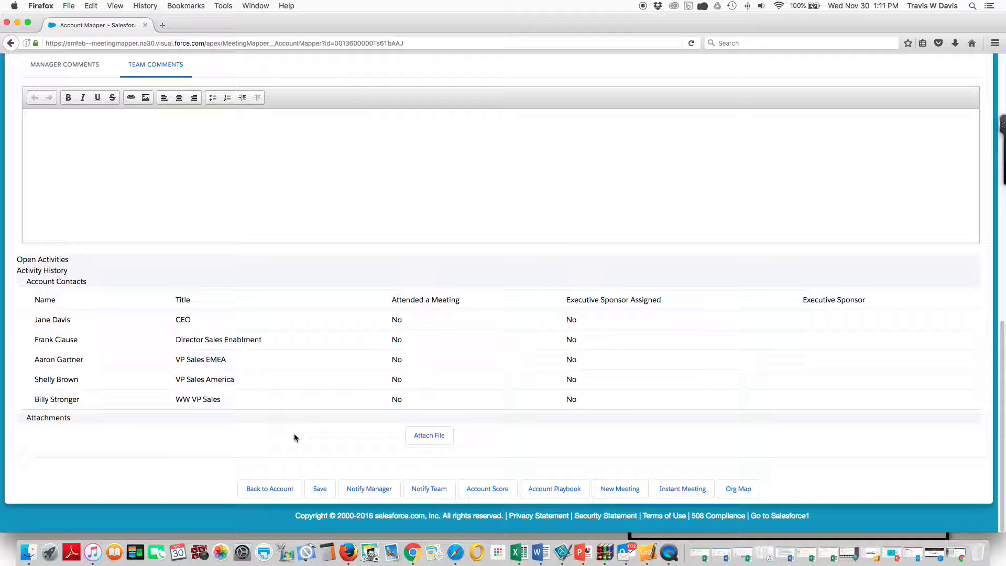
- Open the Customer Buying Process section of the B3 Round account mapper
{"action": "scroll", "coordinate": [319, 386], "scroll_direction": "up", "scroll_amount": 5}
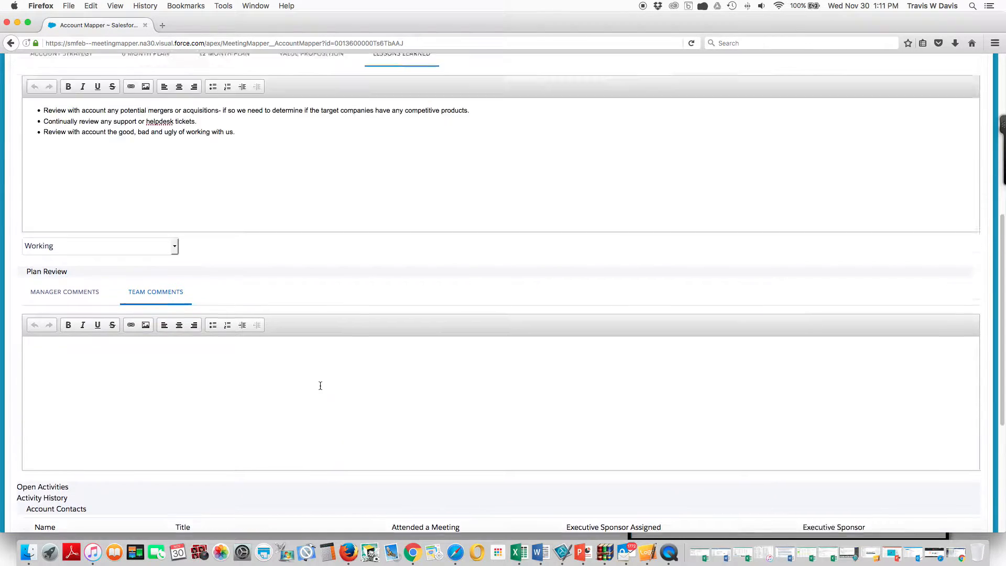
{"action": "scroll", "coordinate": [321, 385], "scroll_direction": "up", "scroll_amount": 8}
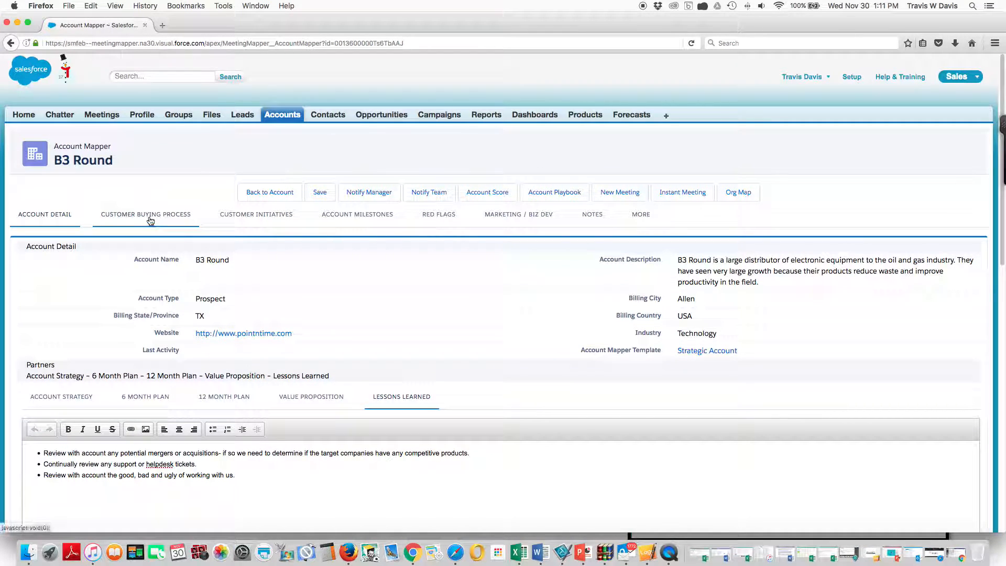
{"action": "left_click", "coordinate": [151, 221]}
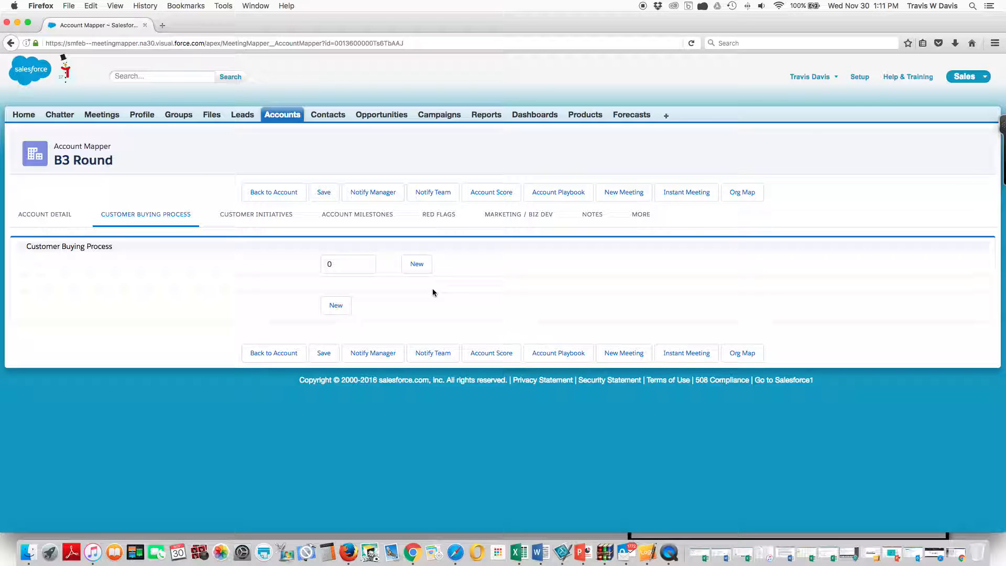
- Add the first two customer buying process entries: Identify the Problem and Review Options
{"action": "left_click", "coordinate": [417, 266]}
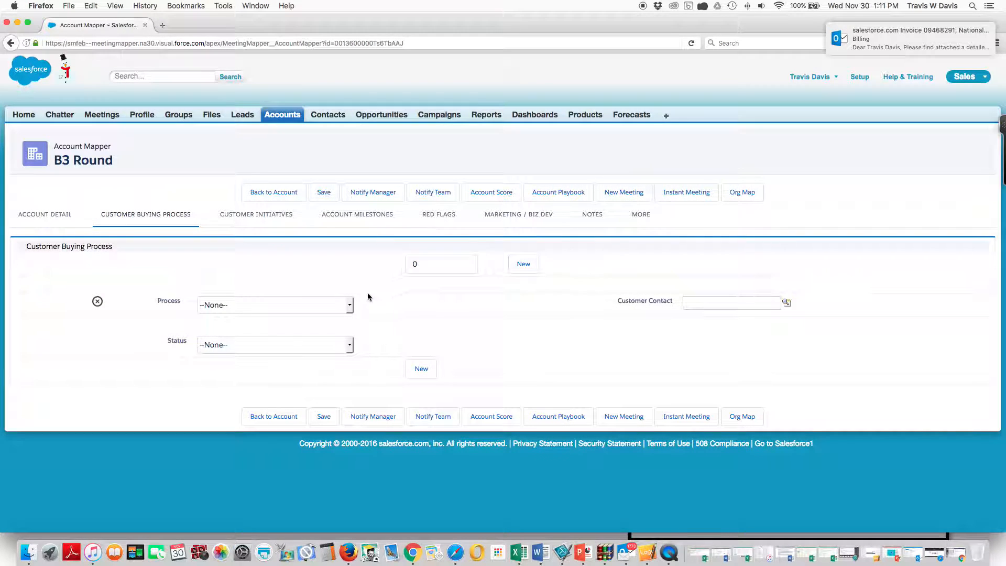
{"action": "left_click", "coordinate": [350, 305]}
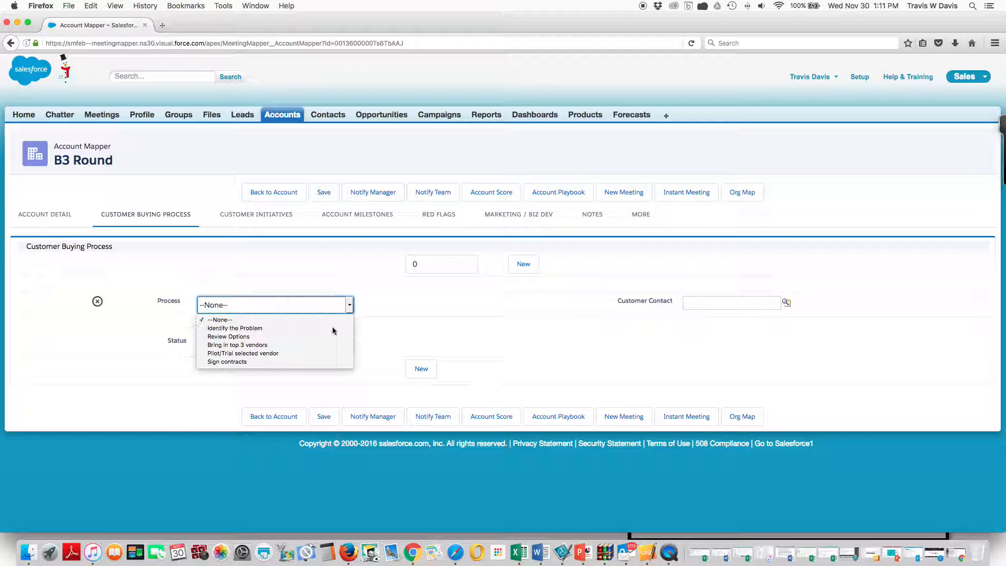
{"action": "left_click", "coordinate": [335, 328]}
{"action": "left_click", "coordinate": [523, 269]}
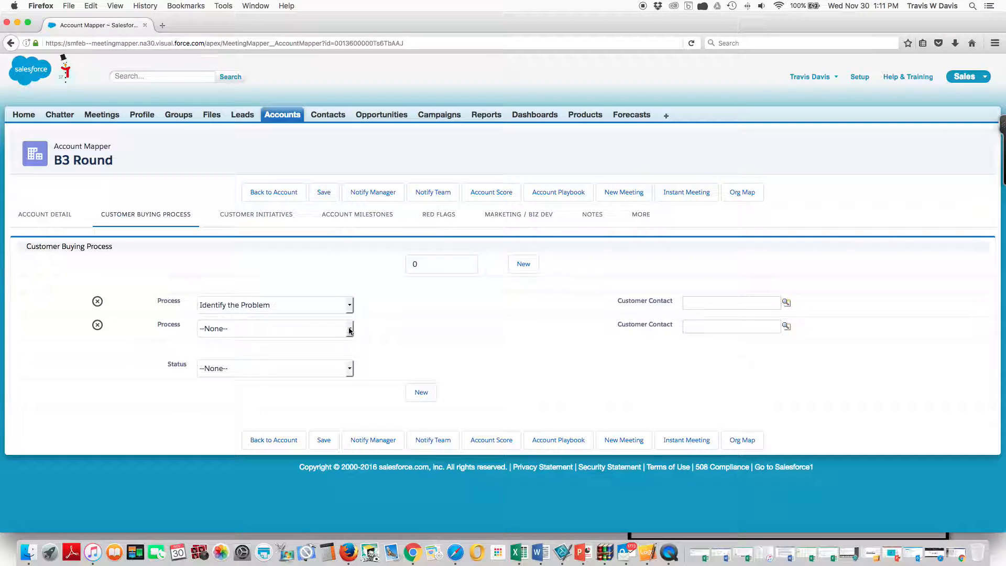
{"action": "left_click", "coordinate": [350, 330]}
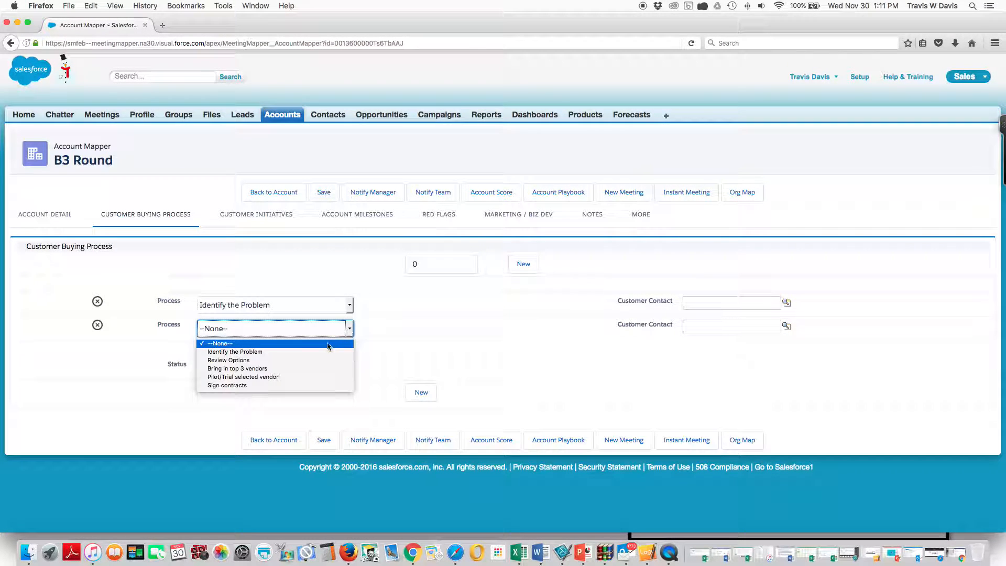
{"action": "left_click", "coordinate": [318, 361]}
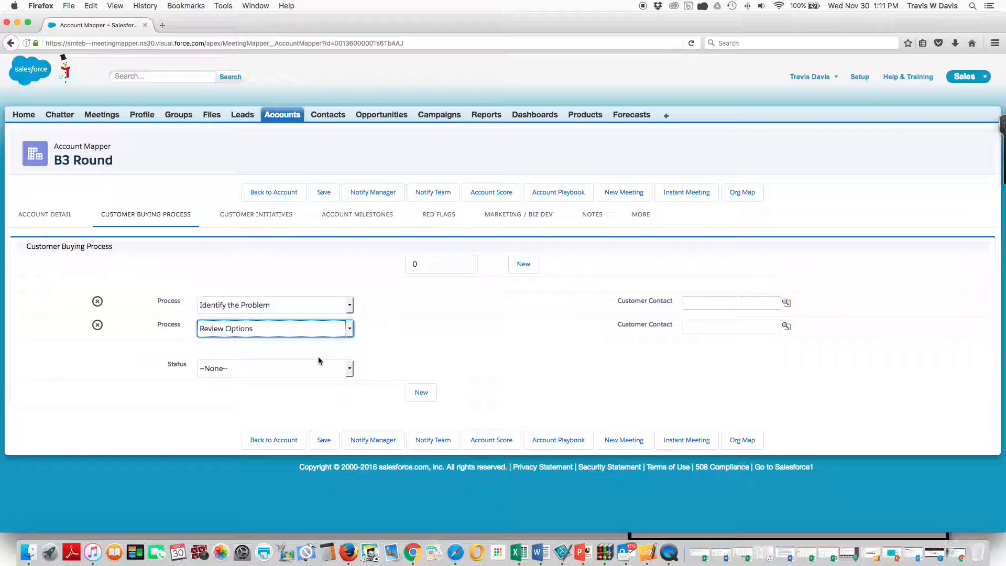
- Add the third and fourth buying process entries: Bring in top 3 vendors and Pilot/Trial selected vendor
{"action": "left_click", "coordinate": [532, 266]}
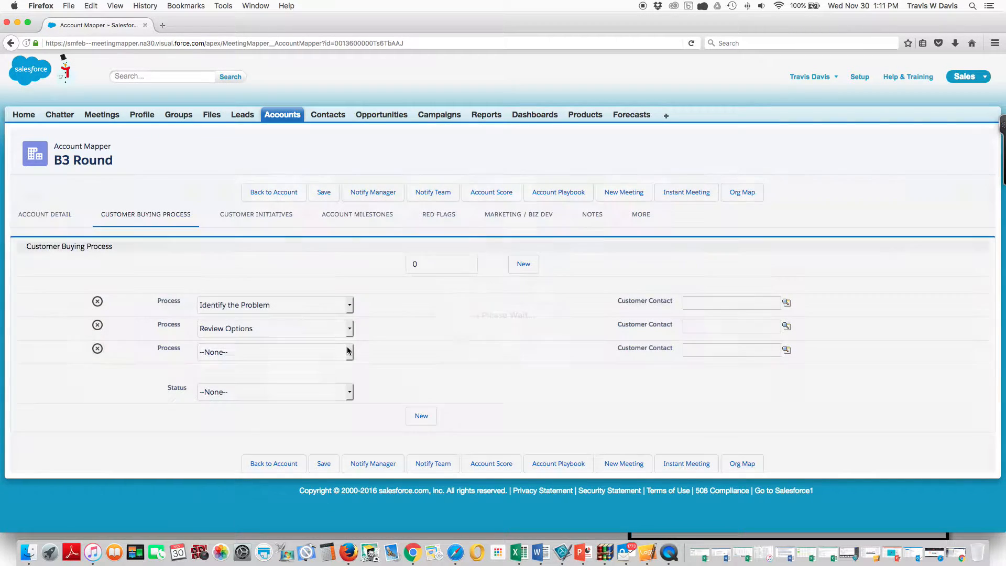
{"action": "left_click", "coordinate": [350, 352]}
{"action": "left_click", "coordinate": [293, 391]}
{"action": "left_click", "coordinate": [523, 264]}
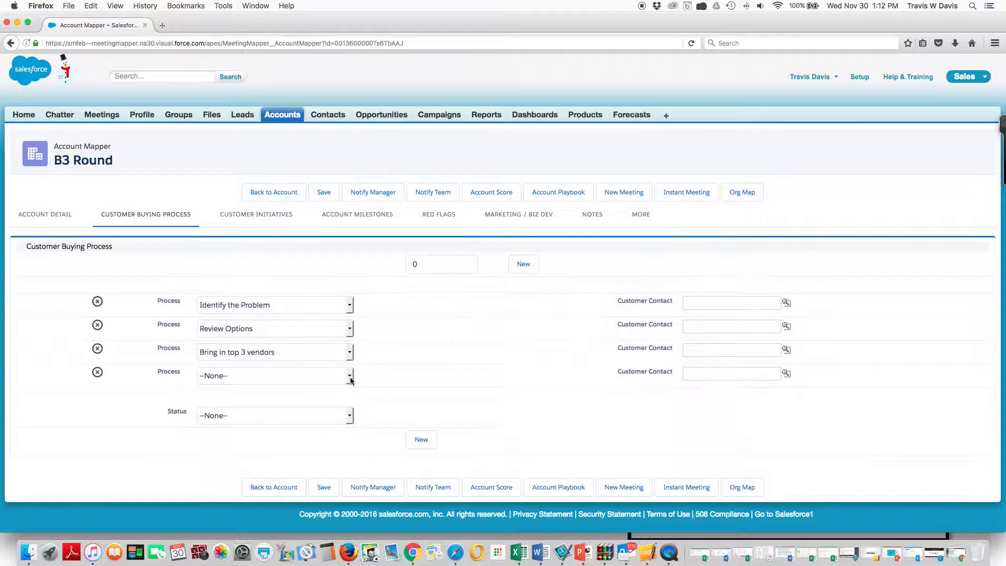
{"action": "left_click", "coordinate": [349, 375]}
{"action": "left_click", "coordinate": [326, 420]}
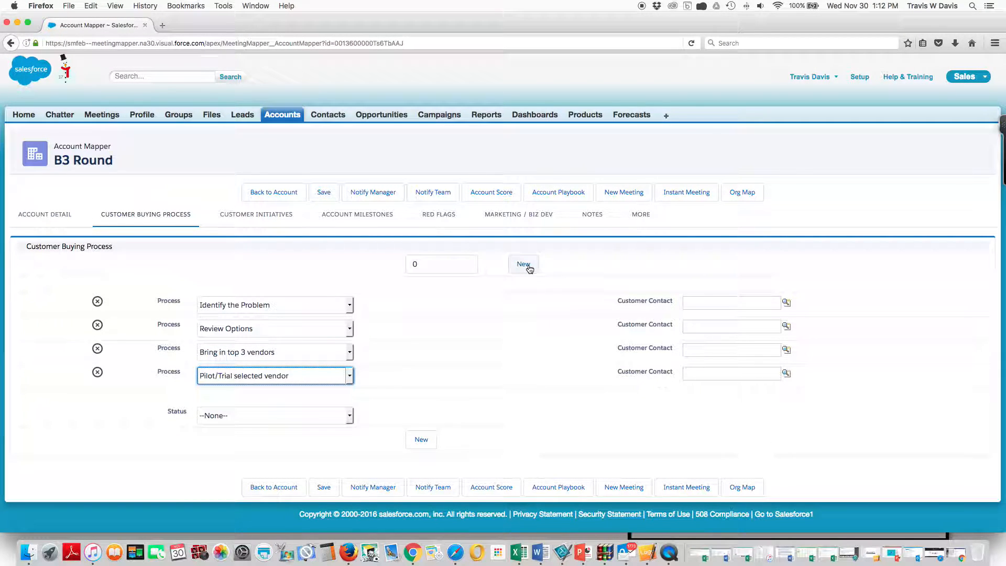
- Add Sign contracts as the fifth buying process entry and set the section's status to Working
{"action": "left_click", "coordinate": [522, 264]}
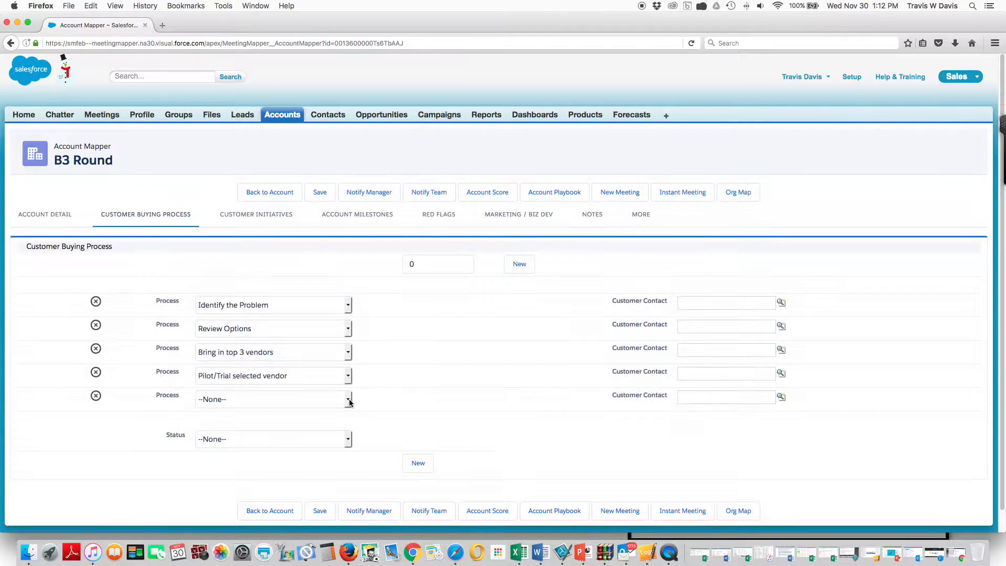
{"action": "left_click", "coordinate": [350, 402]}
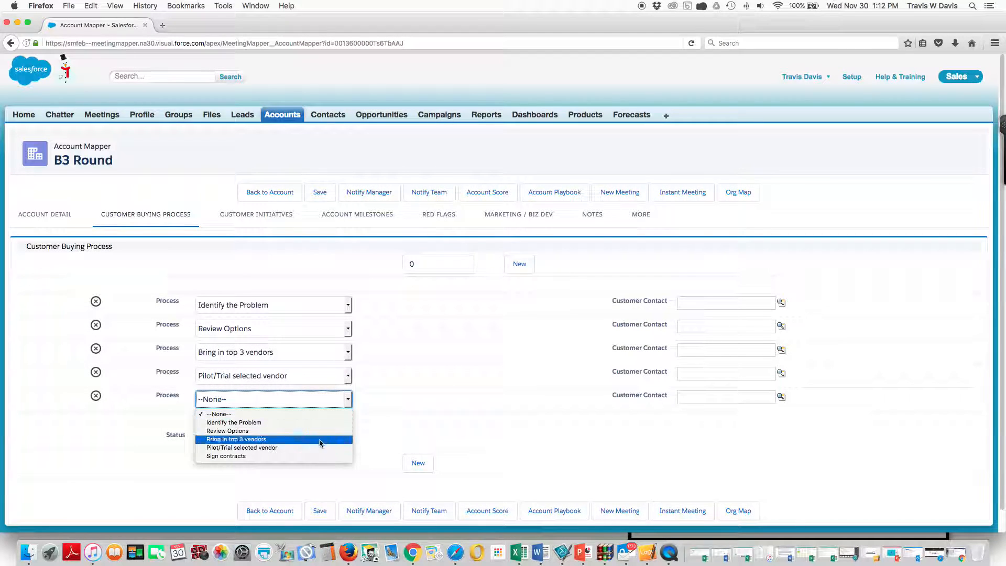
{"action": "left_click", "coordinate": [314, 454]}
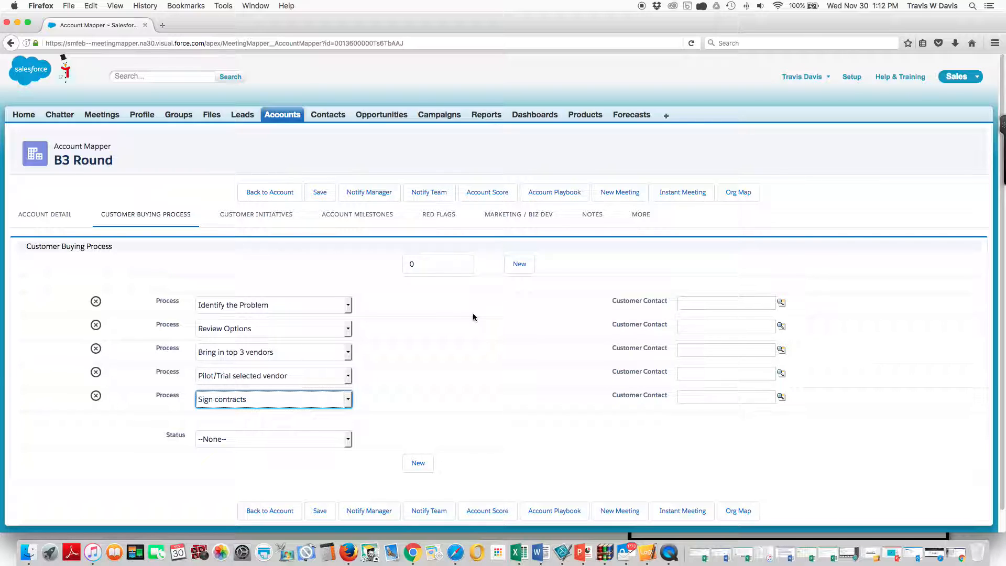
{"action": "left_click", "coordinate": [348, 440]}
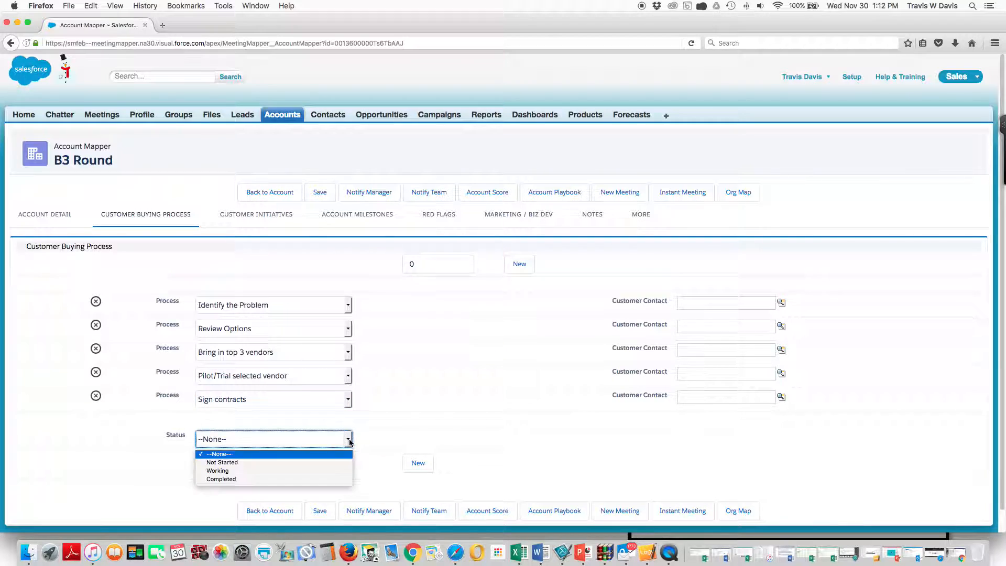
{"action": "left_click", "coordinate": [316, 471]}
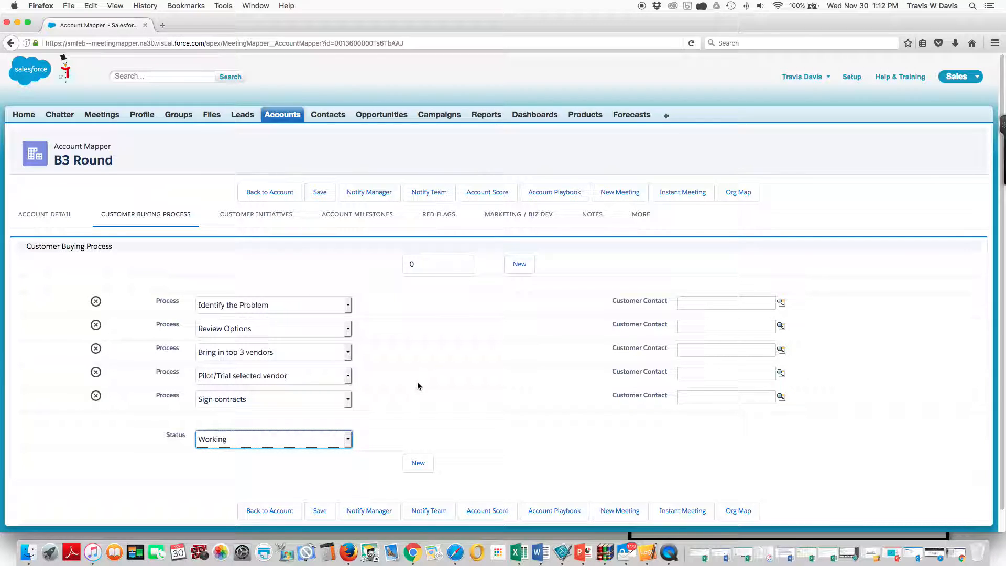
- Insert a blank process row at position 3 of the buying process and remove it again
{"action": "left_click", "coordinate": [420, 264]}
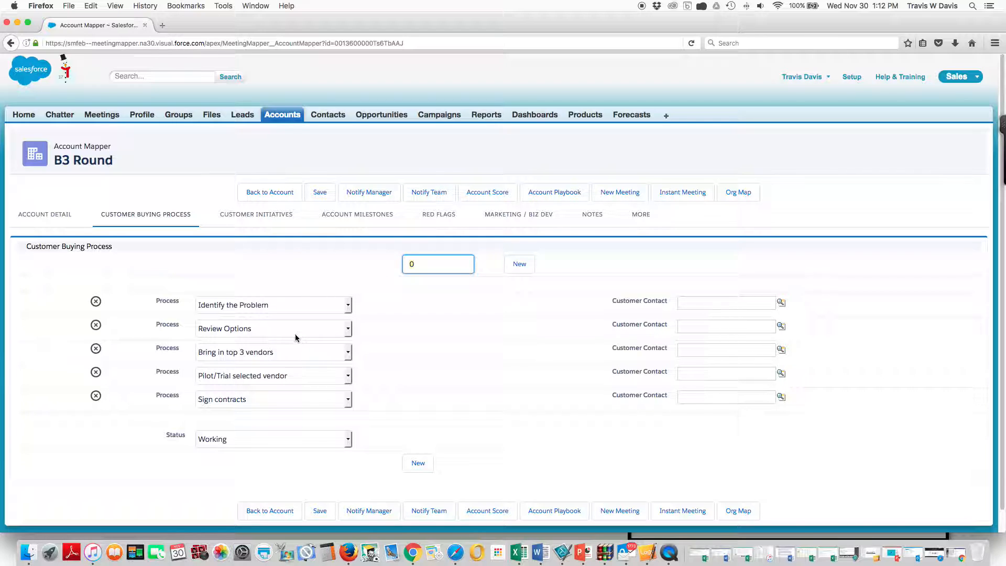
{"action": "type", "text": "3"}
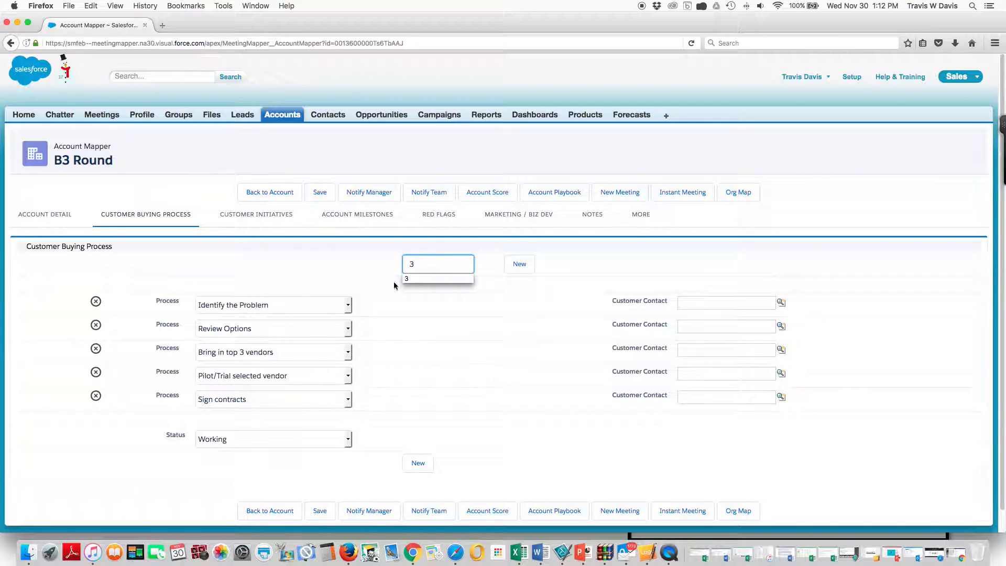
{"action": "left_click", "coordinate": [528, 268]}
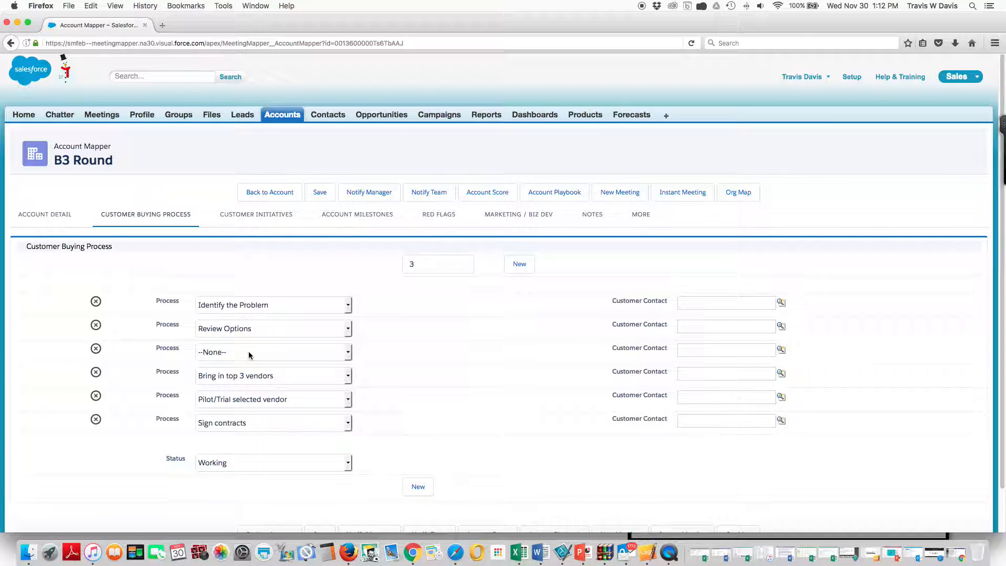
{"action": "left_click", "coordinate": [96, 349]}
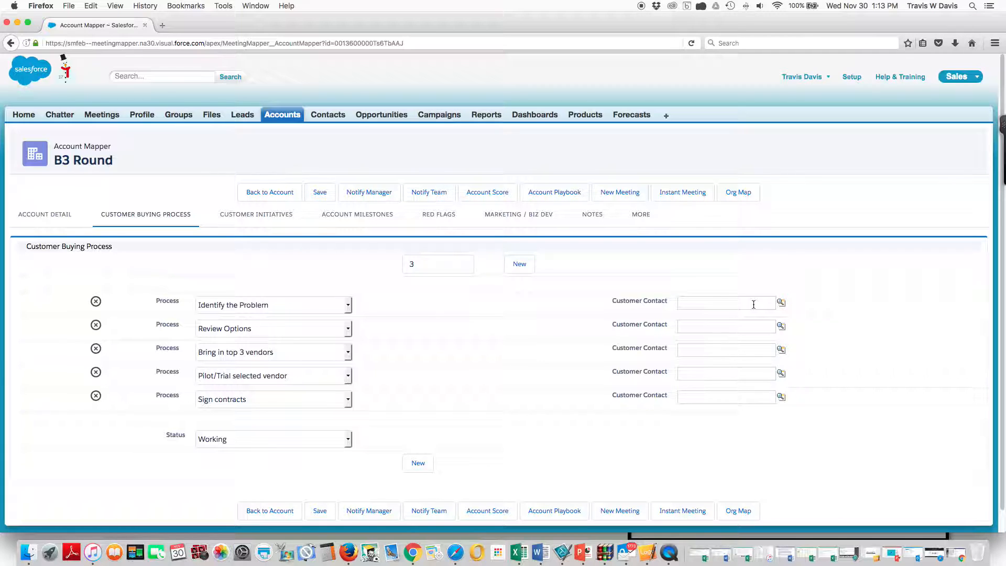
- Assign a B3 Round customer contact to each of Identify the Problem and Review Options, and save the account mapper
{"action": "left_click", "coordinate": [781, 302]}
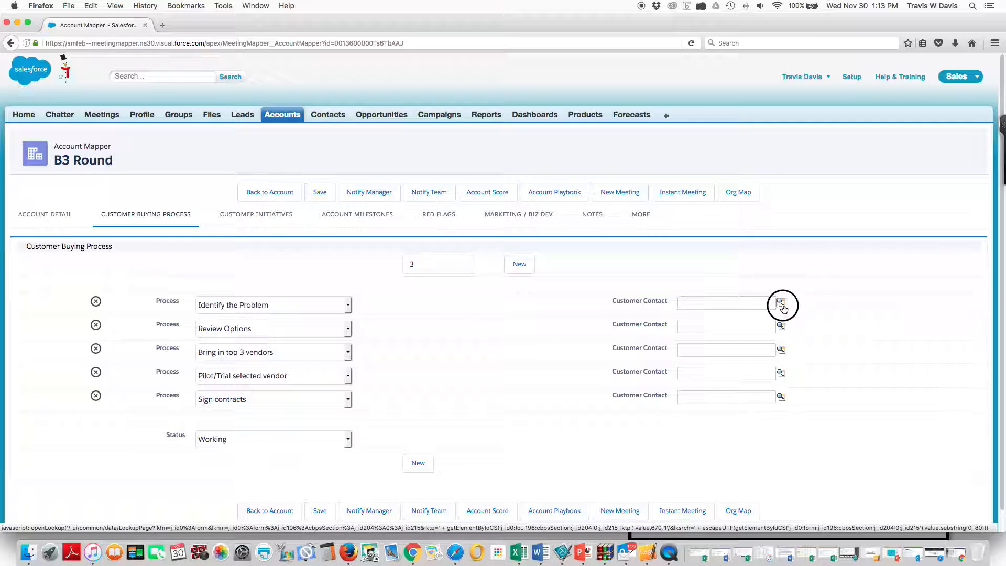
{"action": "scroll", "coordinate": [722, 393], "scroll_direction": "down", "scroll_amount": 1}
{"action": "left_click", "coordinate": [635, 390]}
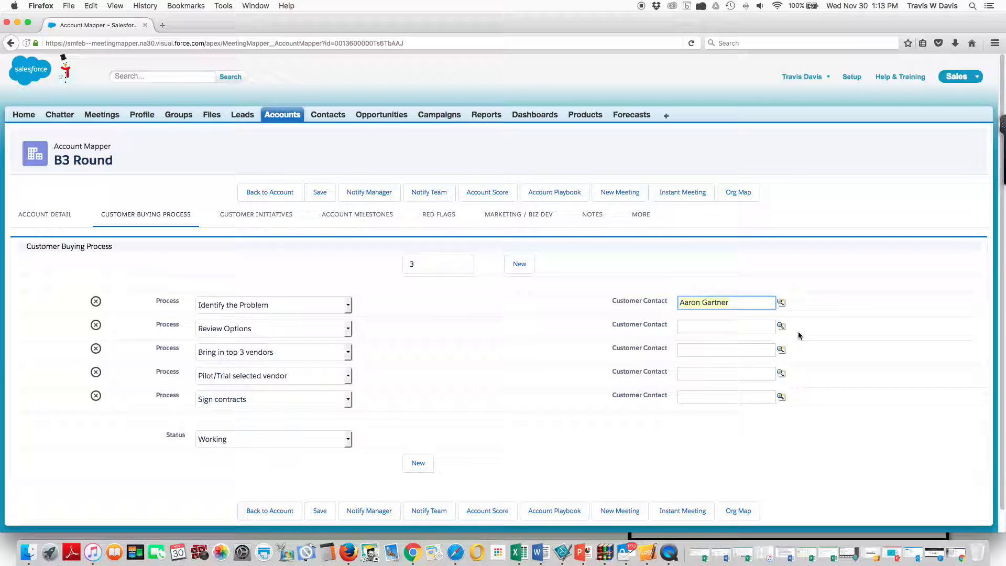
{"action": "left_click", "coordinate": [781, 327]}
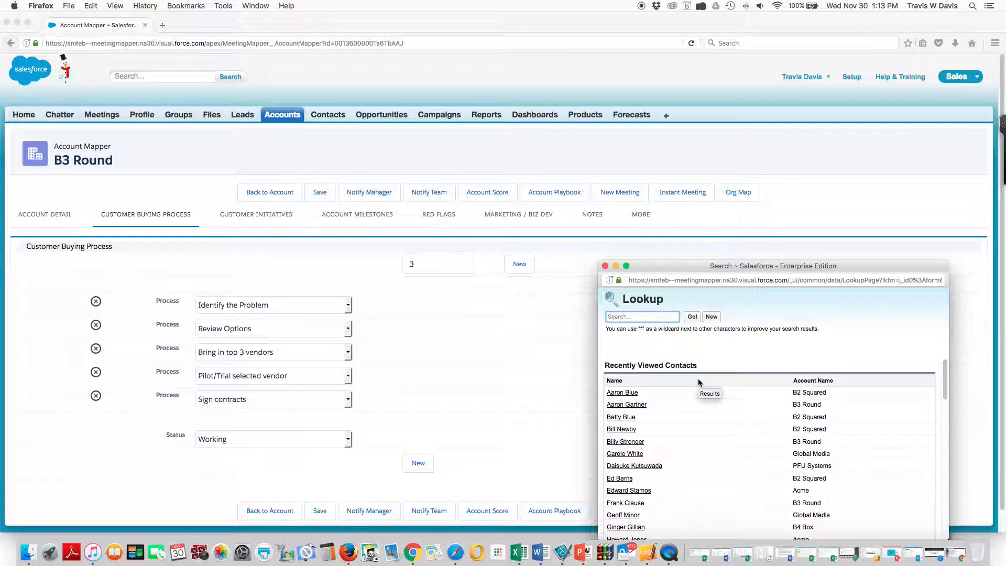
{"action": "left_click", "coordinate": [636, 442]}
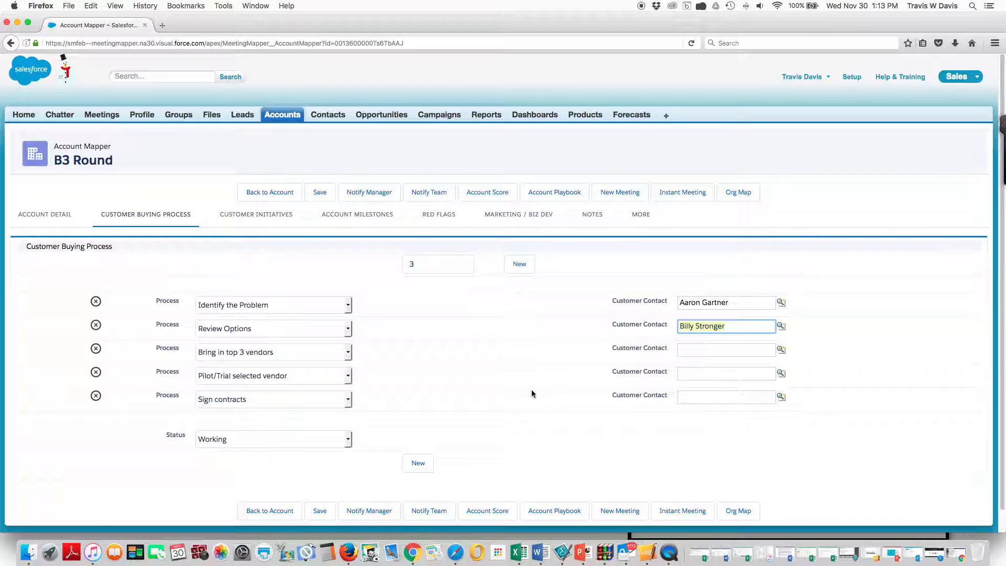
{"action": "left_click", "coordinate": [320, 194]}
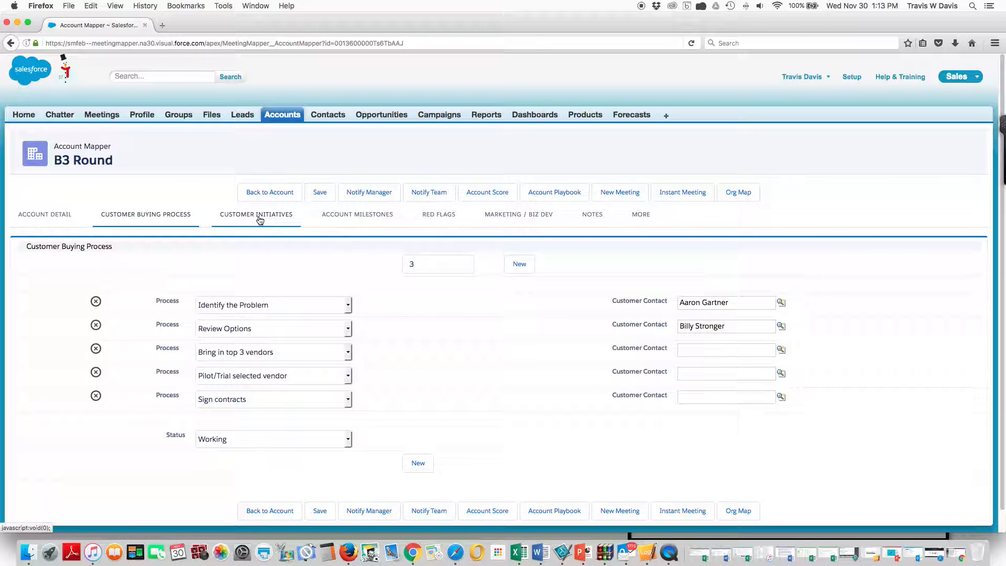
- Add a Sales Enablement Platform entry under Customer Initiatives with the initiative information "New platform by Q1 FY17."
{"action": "left_click", "coordinate": [259, 220]}
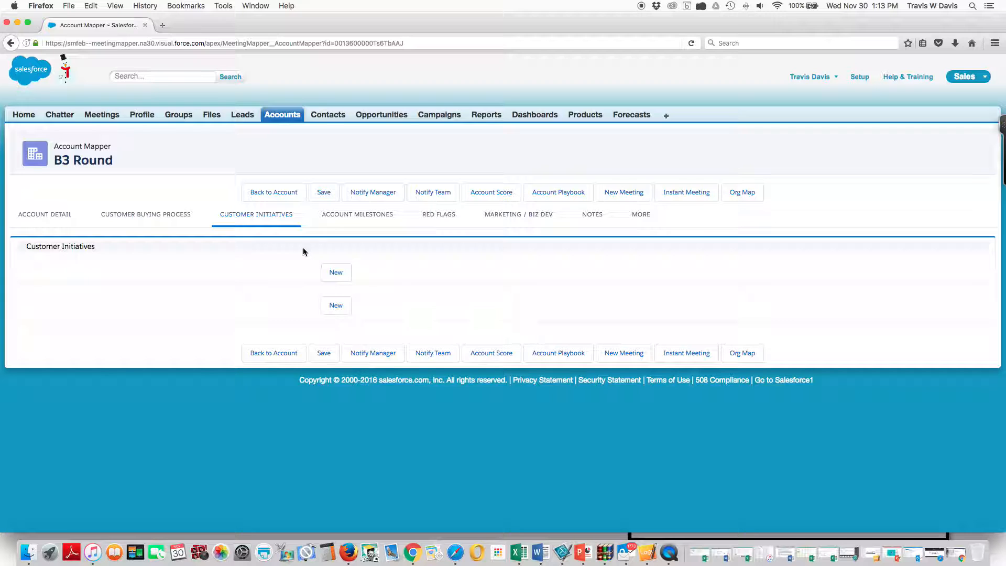
{"action": "left_click", "coordinate": [335, 273]}
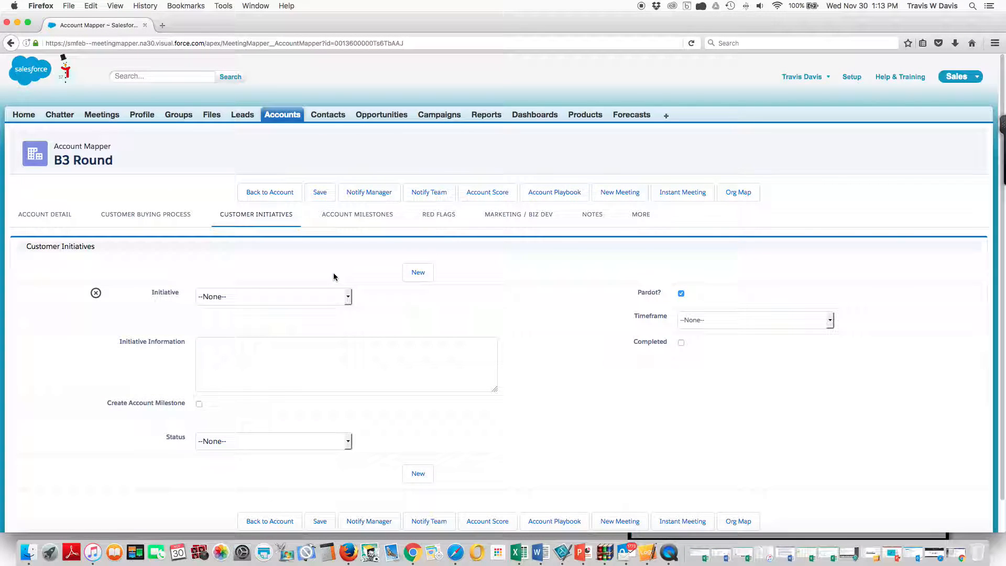
{"action": "left_click", "coordinate": [347, 296]}
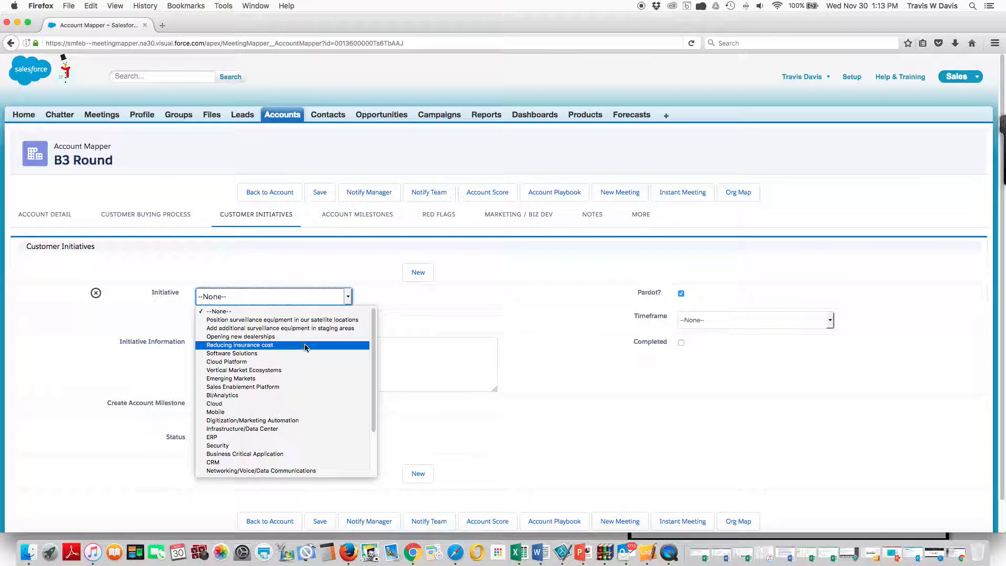
{"action": "left_click", "coordinate": [272, 388]}
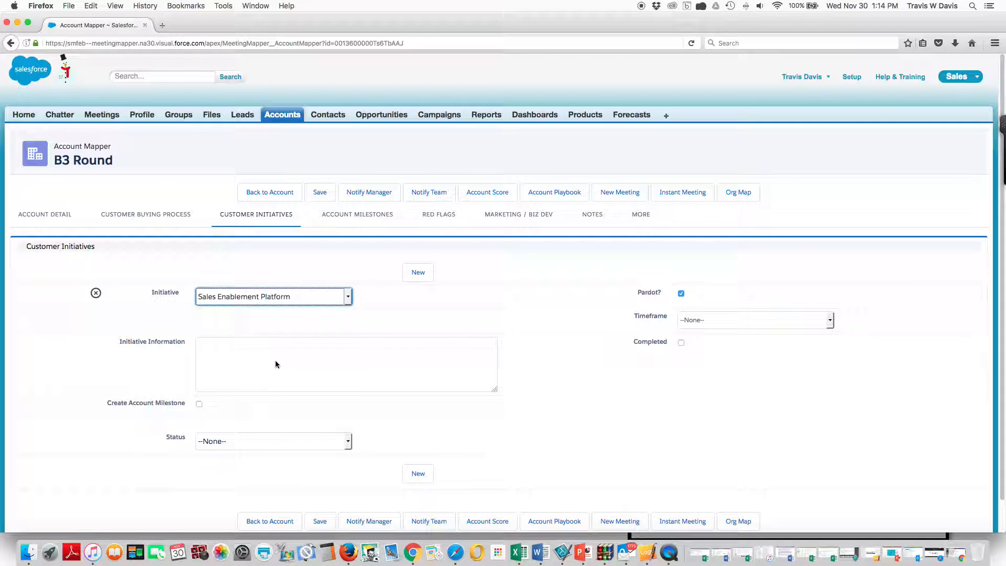
{"action": "left_click", "coordinate": [267, 356]}
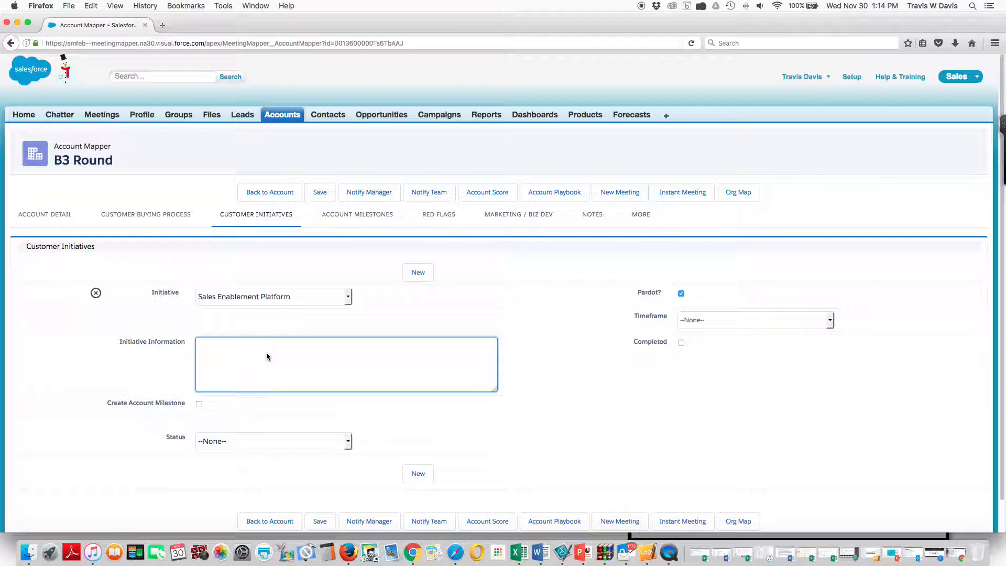
{"action": "type", "text": "New platform bhy"}
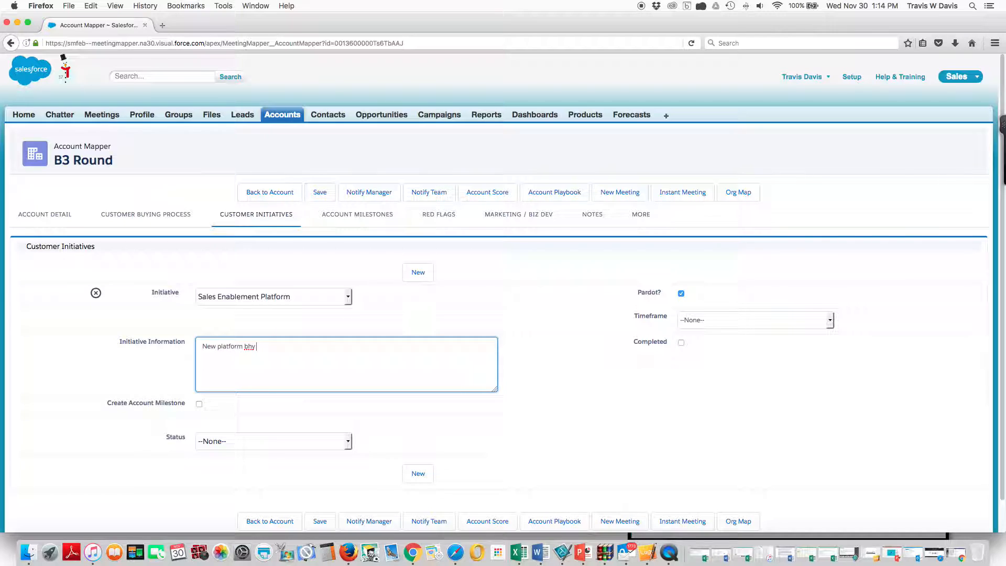
{"action": "type", "text": " Q1 FY17."}
- Set the initiative's timeframe to Next FY – Q1 and save it with creation of an account milestone enabled
{"action": "left_click", "coordinate": [714, 320]}
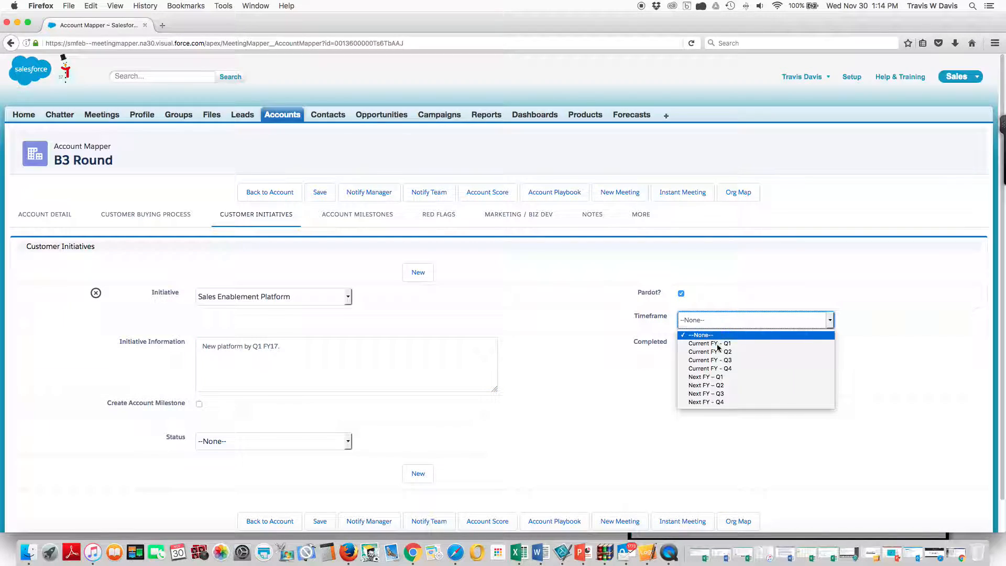
{"action": "left_click", "coordinate": [712, 377]}
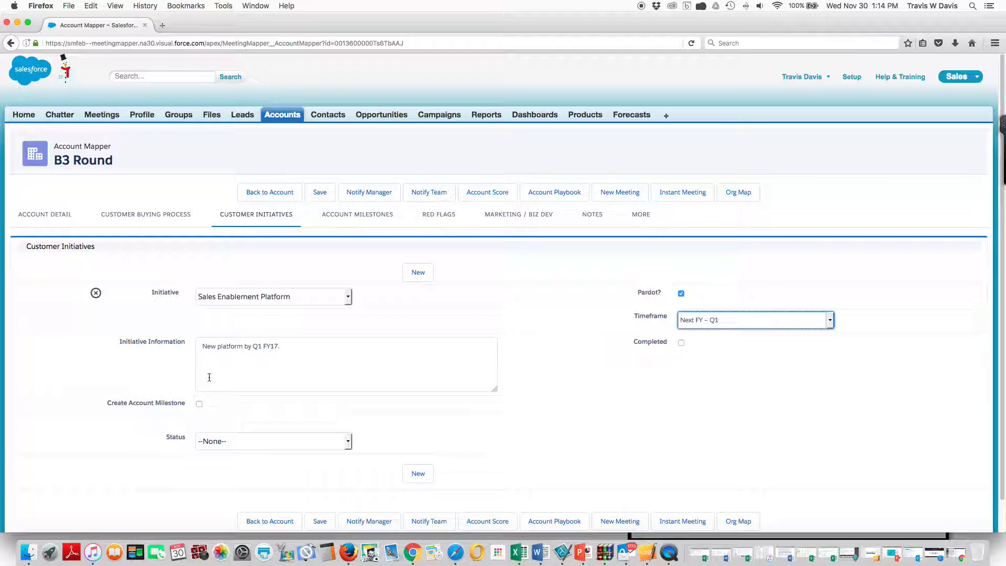
{"action": "left_click", "coordinate": [199, 405]}
{"action": "left_click", "coordinate": [320, 193]}
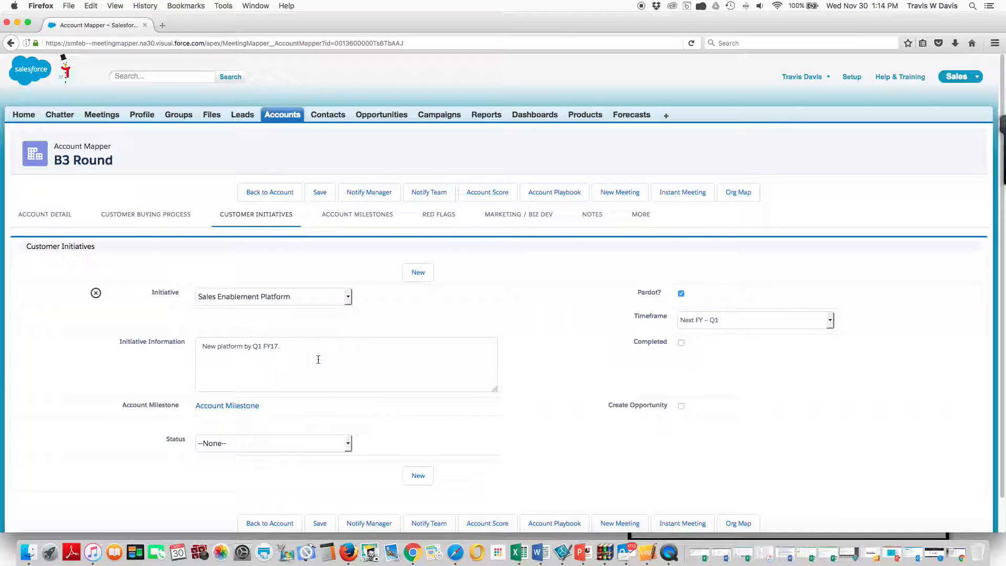
{"action": "left_click", "coordinate": [681, 407]}
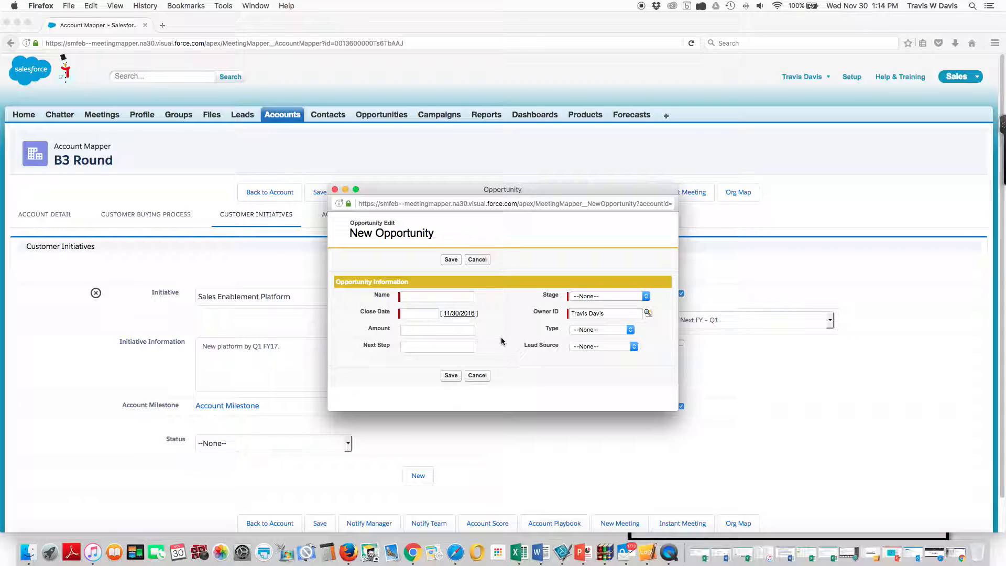
{"action": "left_click", "coordinate": [477, 260]}
{"action": "left_click", "coordinate": [681, 407]}
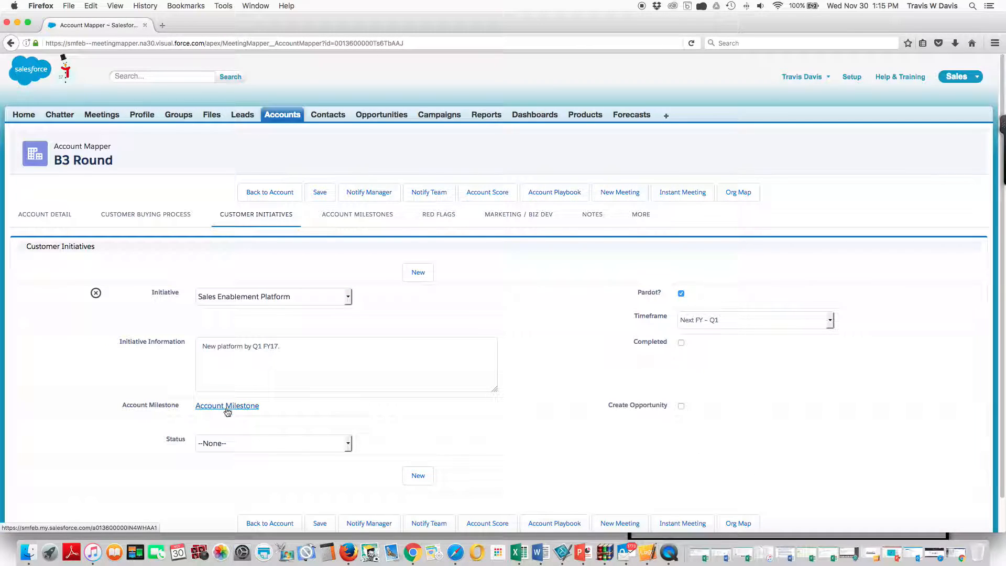
- Set the Customer Initiatives status to Working
{"action": "left_click", "coordinate": [224, 446]}
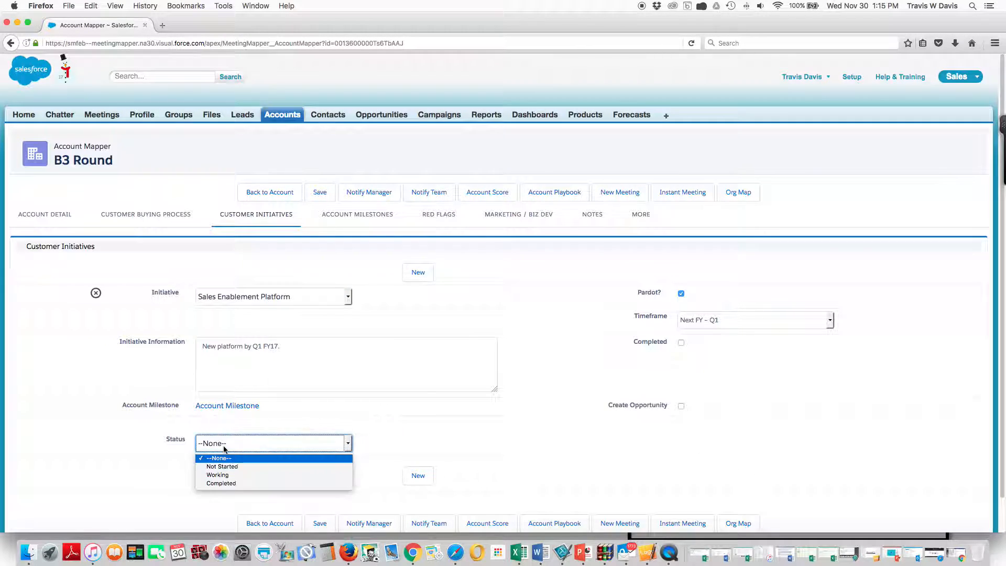
{"action": "left_click", "coordinate": [225, 475]}
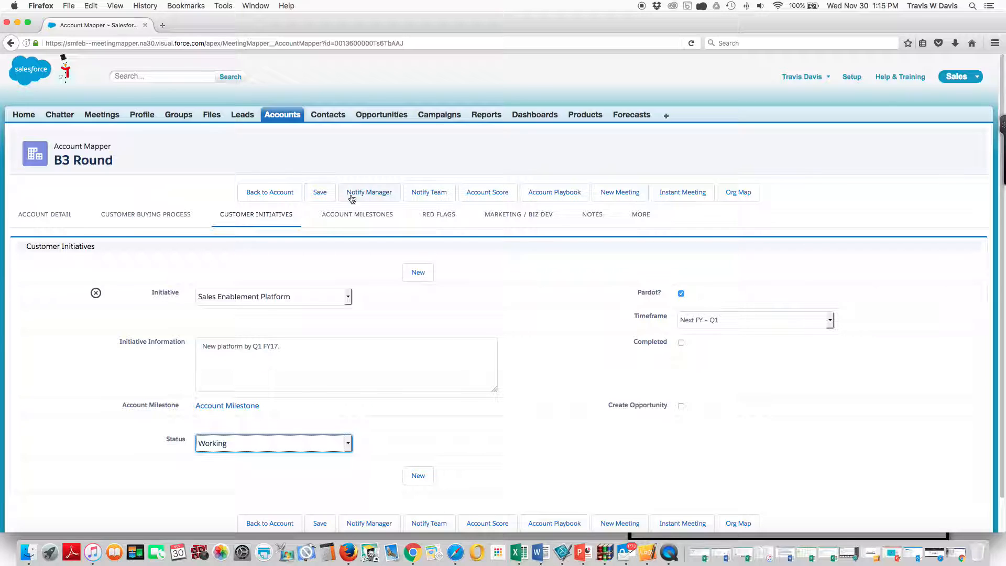
- In Account Milestones, assign the Sales Enablement Platform milestone to the account owner's name and set its due date to 12/15/2016
{"action": "left_click", "coordinate": [350, 219]}
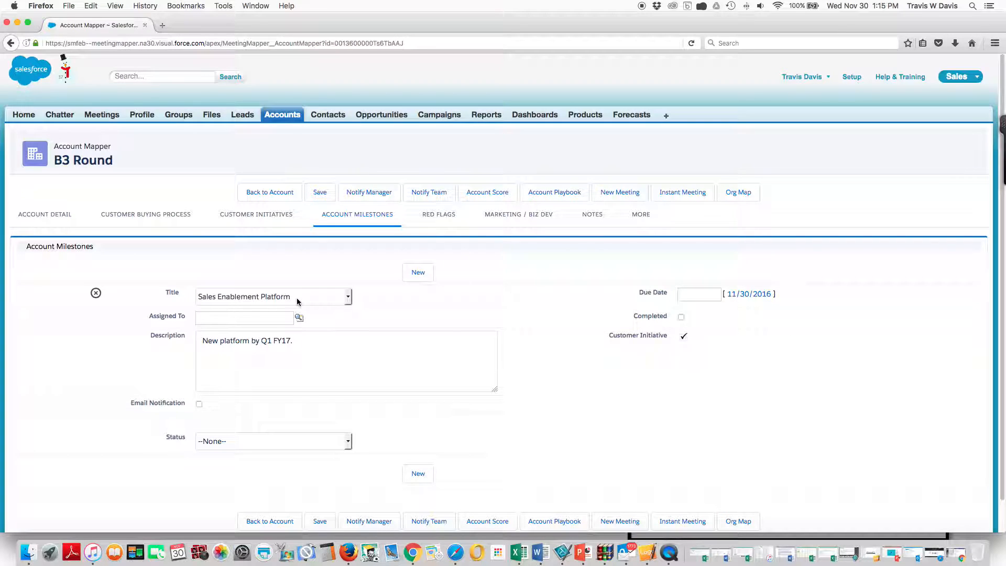
{"action": "left_click", "coordinate": [254, 318]}
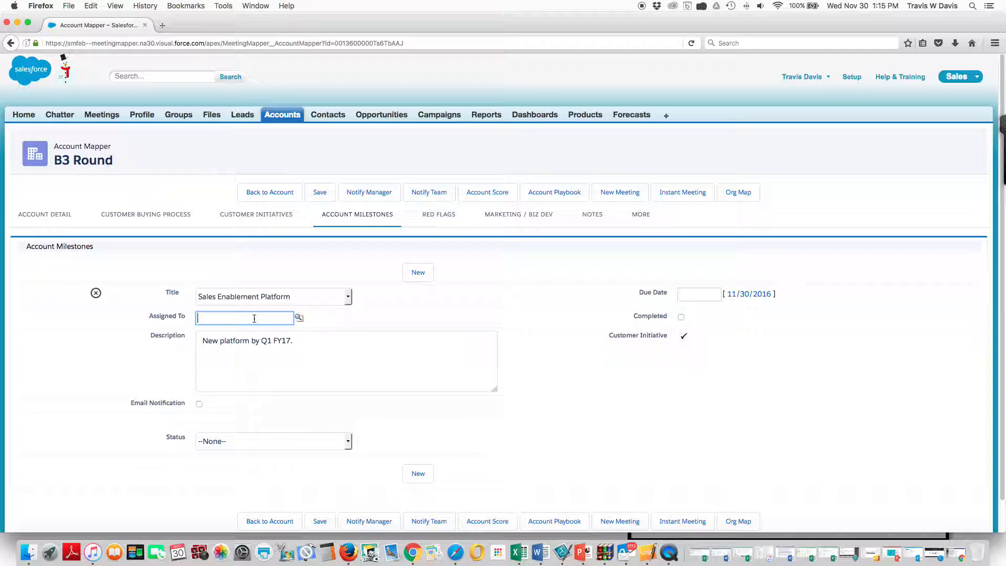
{"action": "type", "text": "t"}
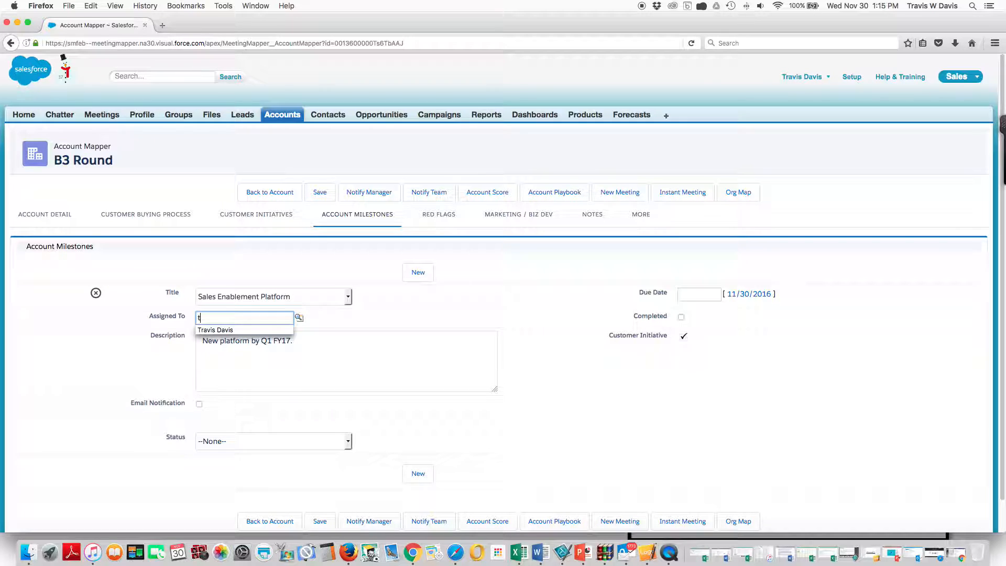
{"action": "left_click", "coordinate": [230, 331]}
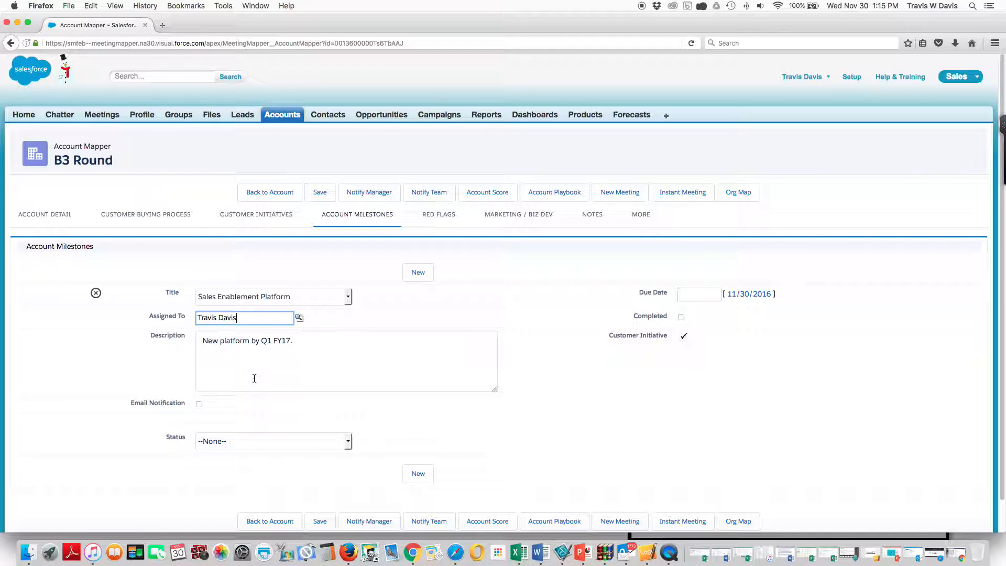
{"action": "left_click", "coordinate": [711, 294]}
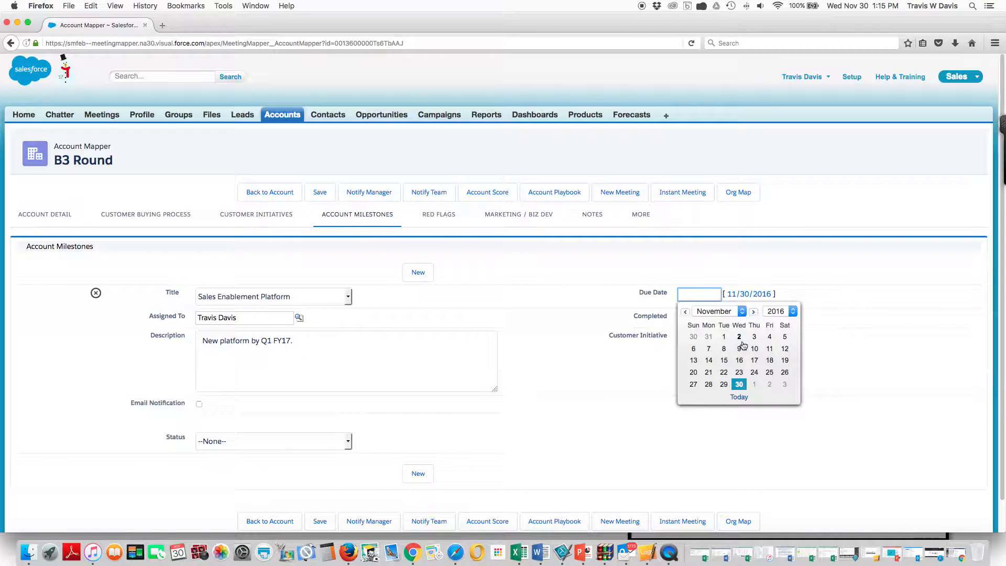
{"action": "left_click", "coordinate": [753, 311]}
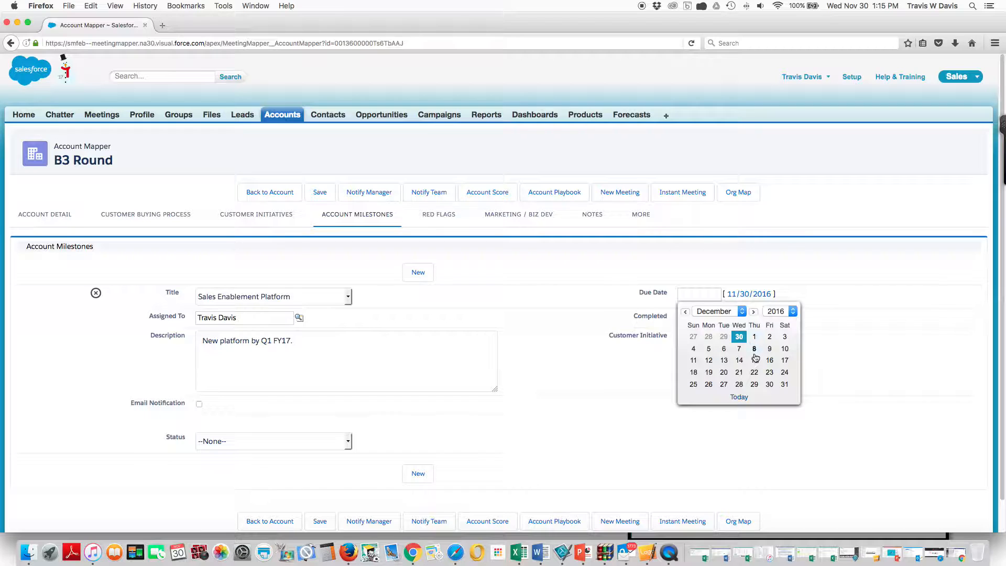
{"action": "left_click", "coordinate": [755, 360]}
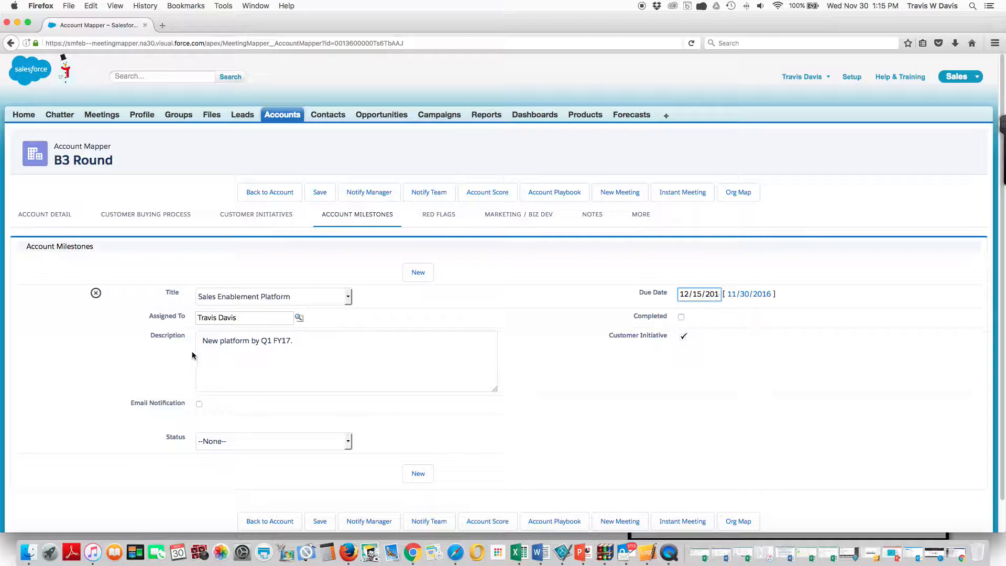
- Replace the milestone's description with "Schedule an initial meeting." and set its status to Working
{"action": "triple_click", "coordinate": [338, 343]}
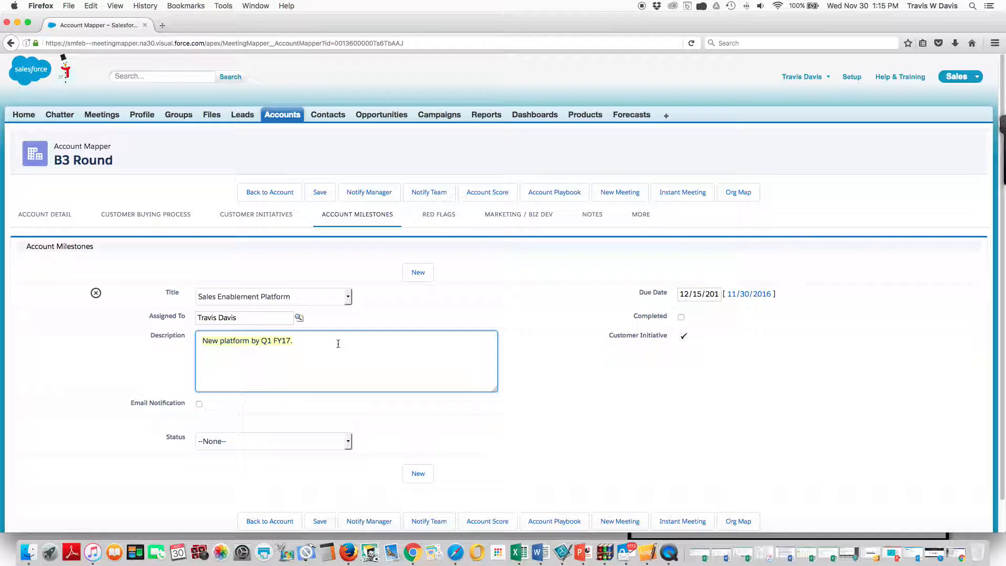
{"action": "key", "text": "BackSpace"}
{"action": "type", "text": "Schedule an an"}
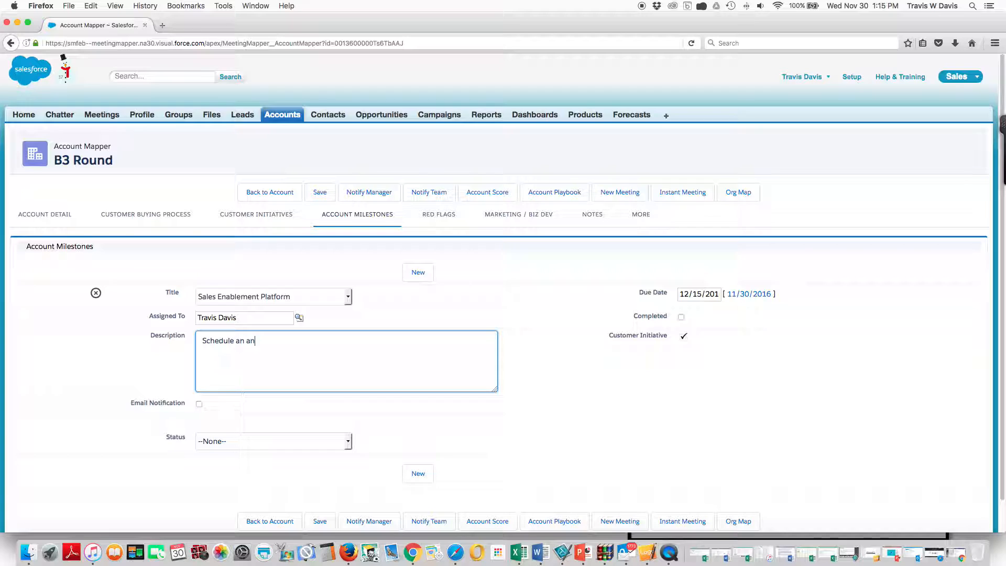
{"action": "key", "text": "BackSpace"}
{"action": "key", "text": "BackSpace"}
{"action": "type", "text": "initial meeting."}
{"action": "left_click", "coordinate": [229, 443]}
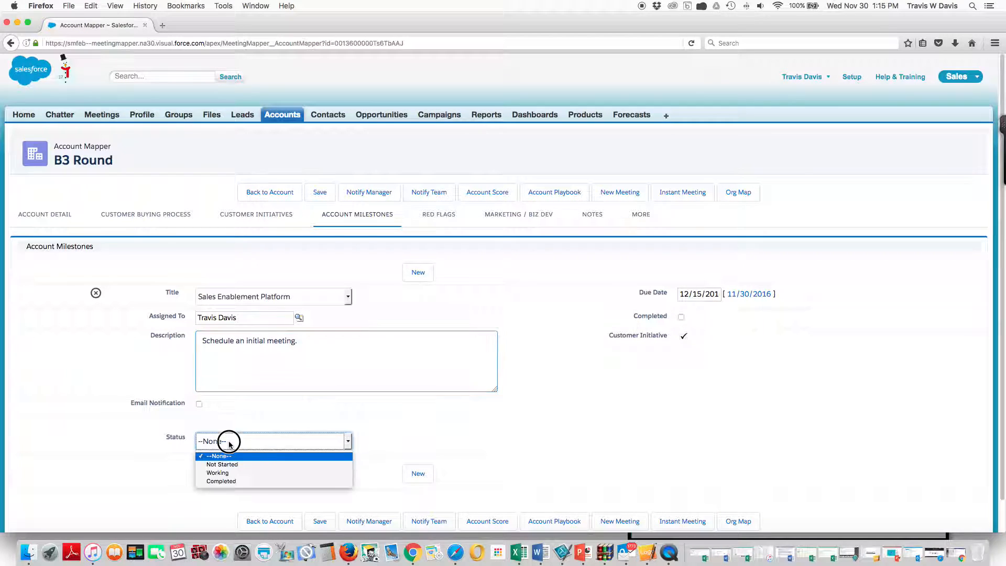
{"action": "left_click", "coordinate": [227, 474]}
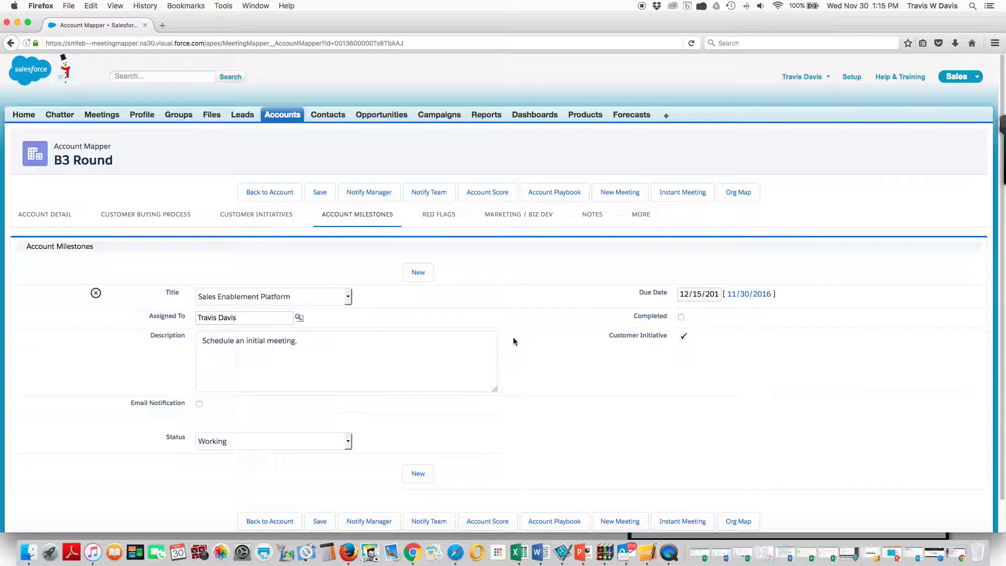
- Add a red flag entry stating "Their legal process is very difficult and takes normally 30 - 45 days."
{"action": "left_click", "coordinate": [448, 220]}
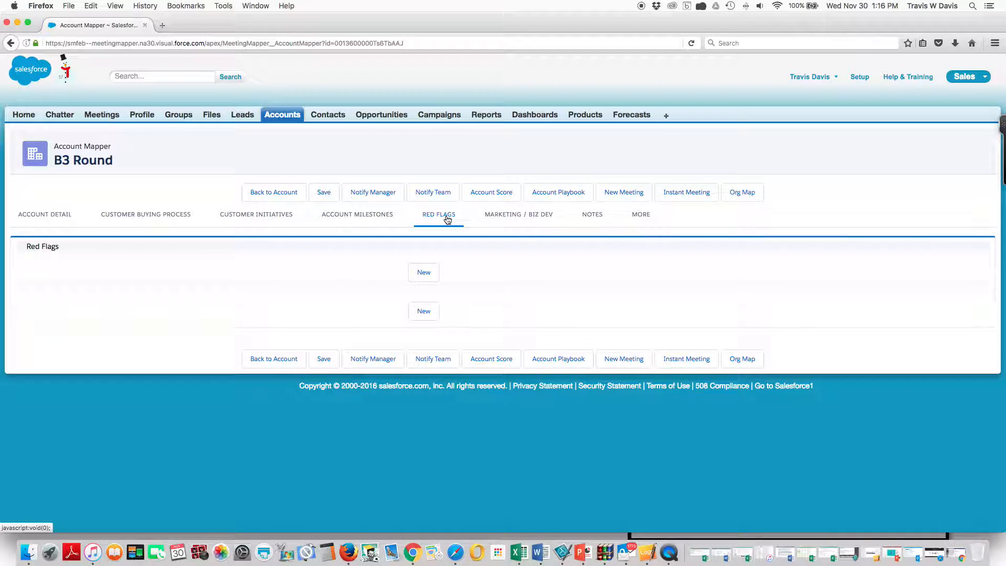
{"action": "left_click", "coordinate": [423, 273]}
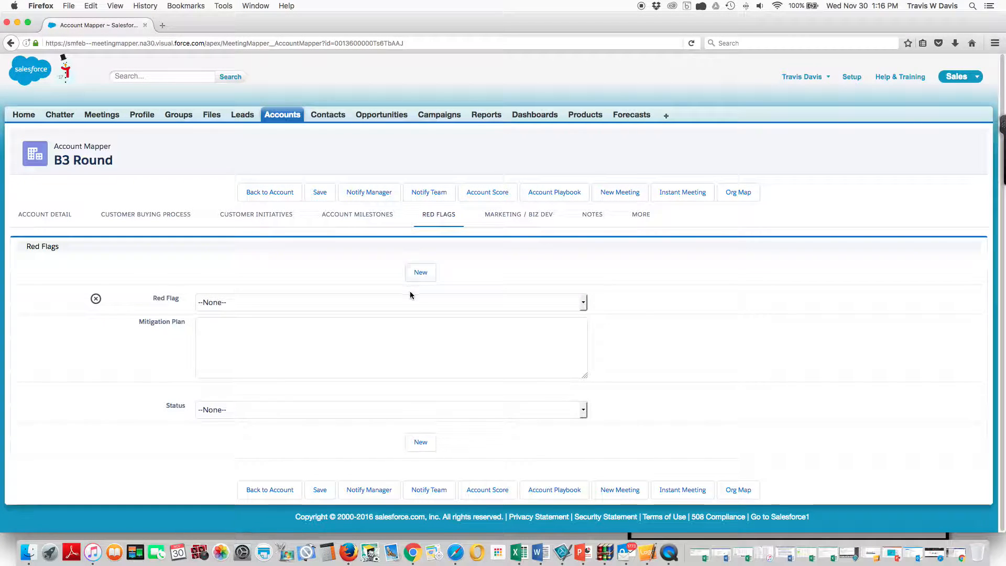
{"action": "left_click", "coordinate": [406, 301]}
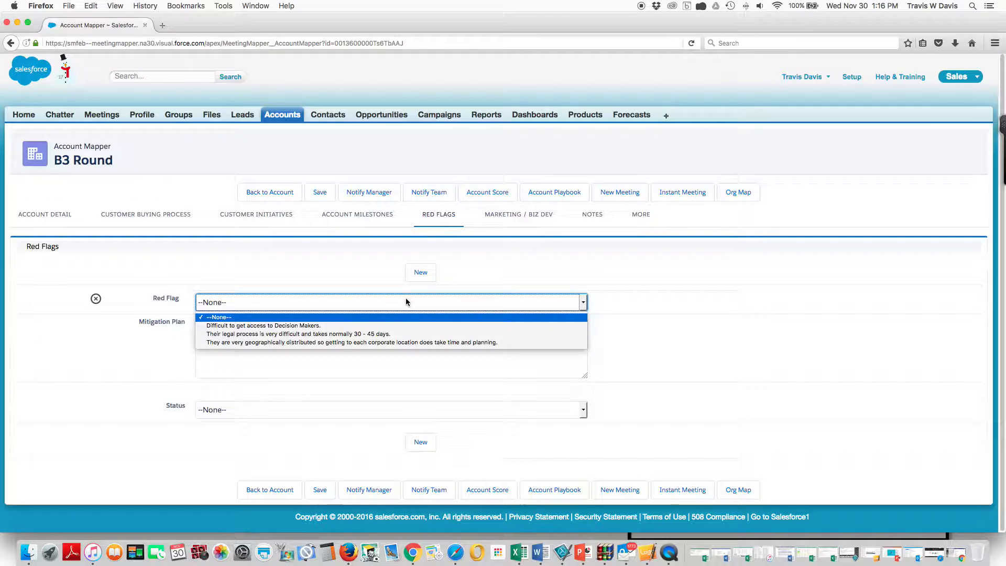
{"action": "left_click", "coordinate": [385, 335]}
- Give the red flag the mitigation plan "We will start the process early in the opportunity stage." and set its status to Working
{"action": "left_click", "coordinate": [234, 338]}
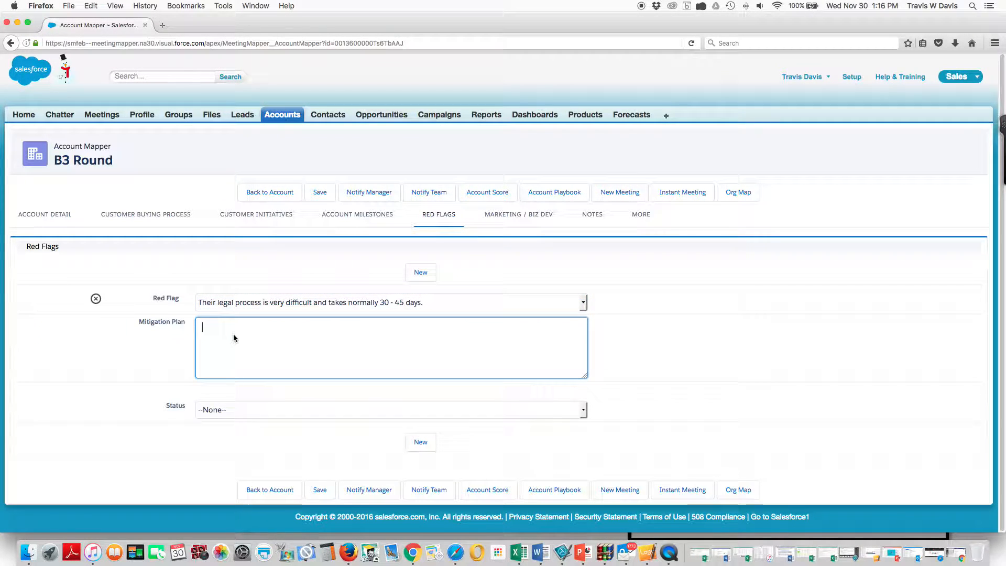
{"action": "type", "text": "We will start the process early in the op"}
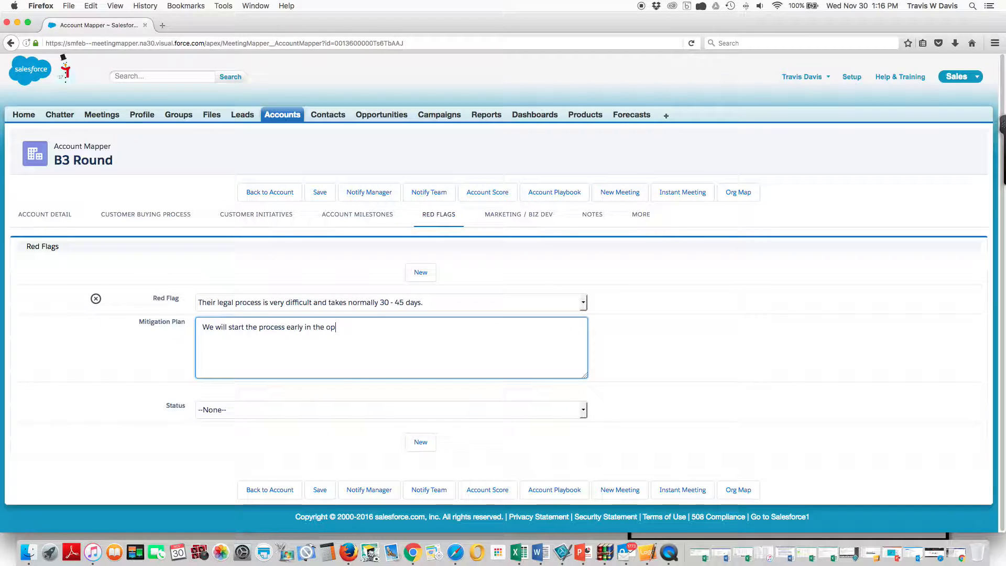
{"action": "type", "text": "portunity stage."}
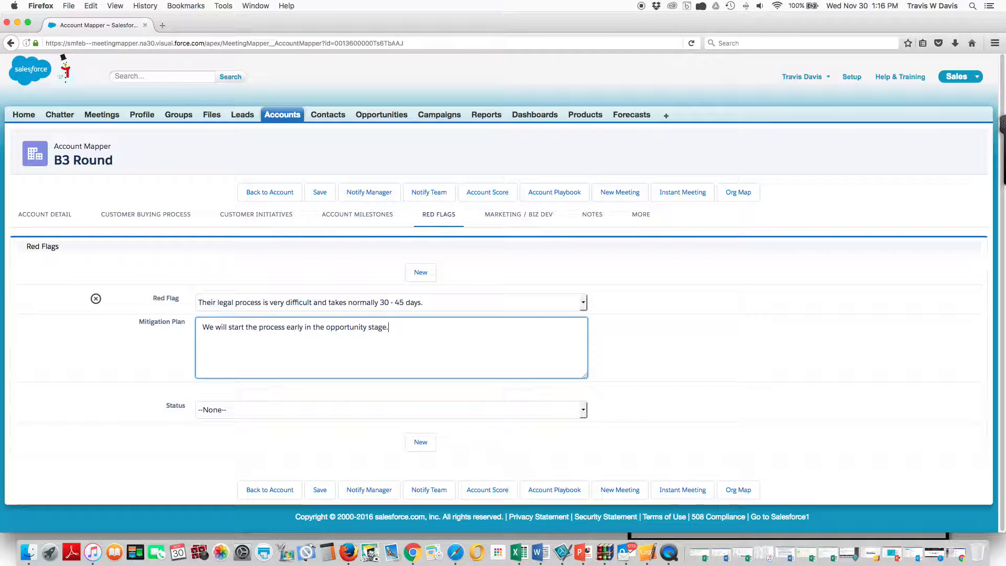
{"action": "left_click", "coordinate": [244, 415]}
{"action": "left_click", "coordinate": [237, 441]}
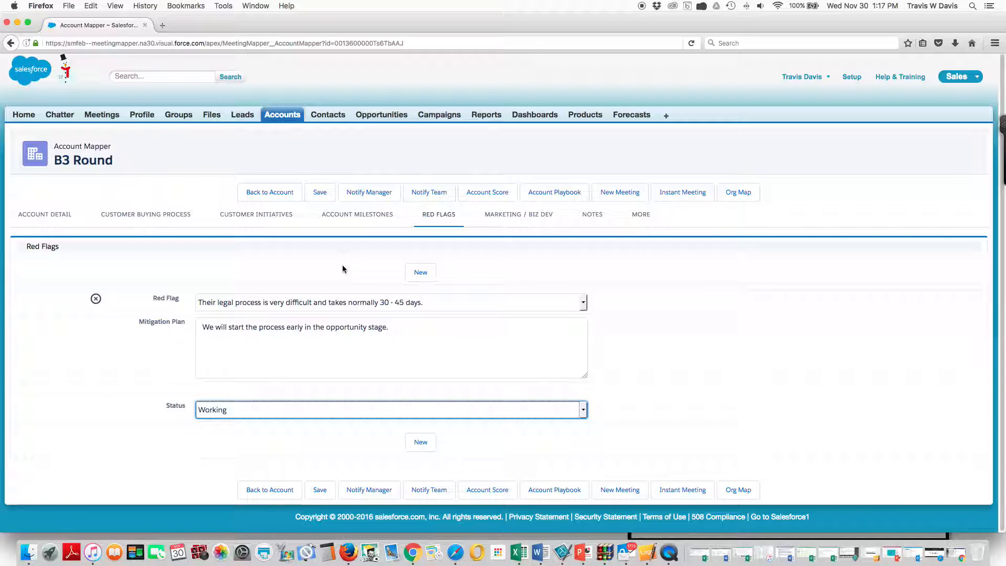
- Look at the Marketing / Biz Dev section, and add a new entry under Notes reading "Quick call with customer."
{"action": "left_click", "coordinate": [517, 216]}
{"action": "left_click", "coordinate": [246, 291]}
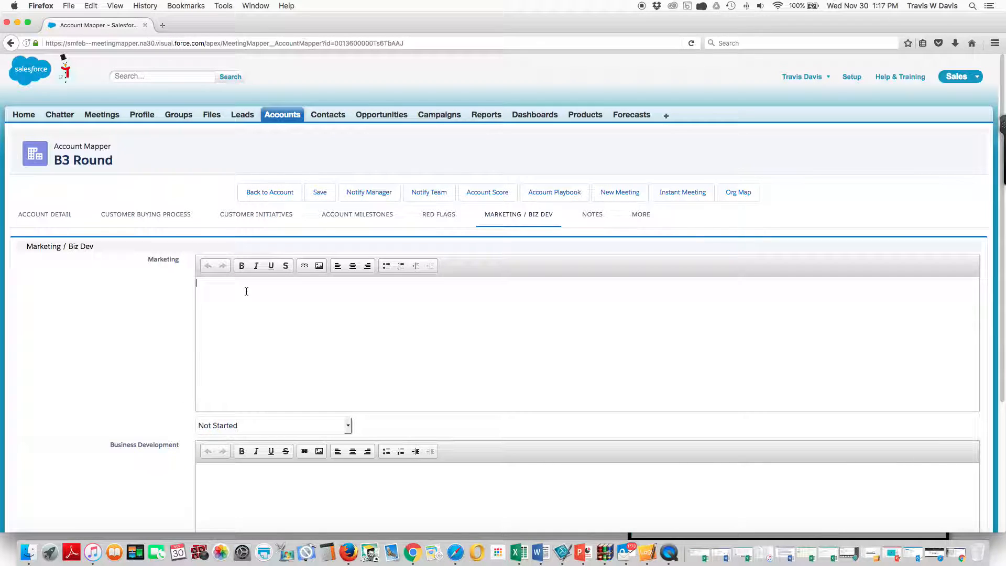
{"action": "left_click", "coordinate": [591, 216]}
{"action": "left_click", "coordinate": [425, 274]}
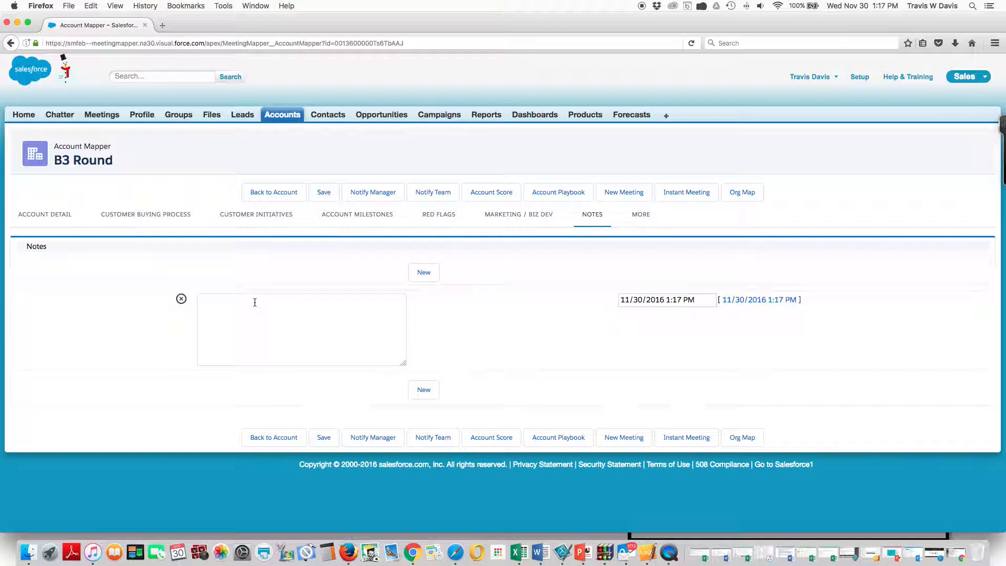
{"action": "left_click", "coordinate": [255, 303]}
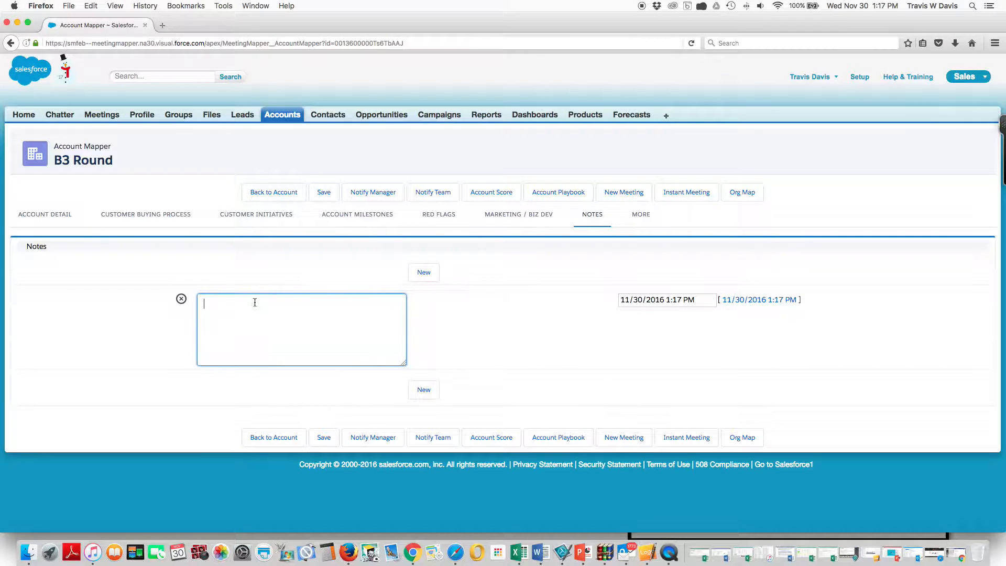
{"action": "type", "text": "Quick call with customer."}
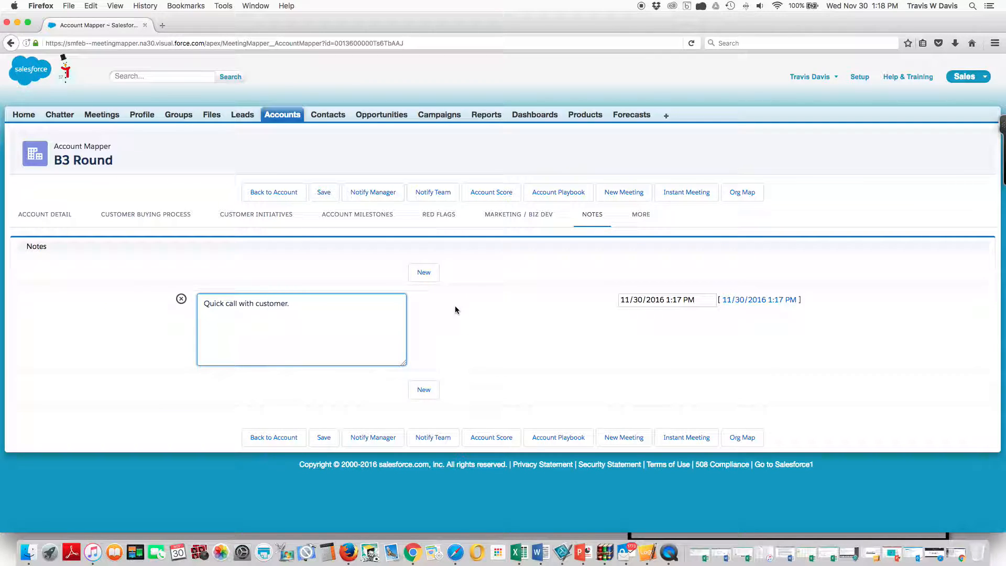
- Change the note's date to 11/29/2016 and save the account mapper
{"action": "left_click", "coordinate": [663, 302]}
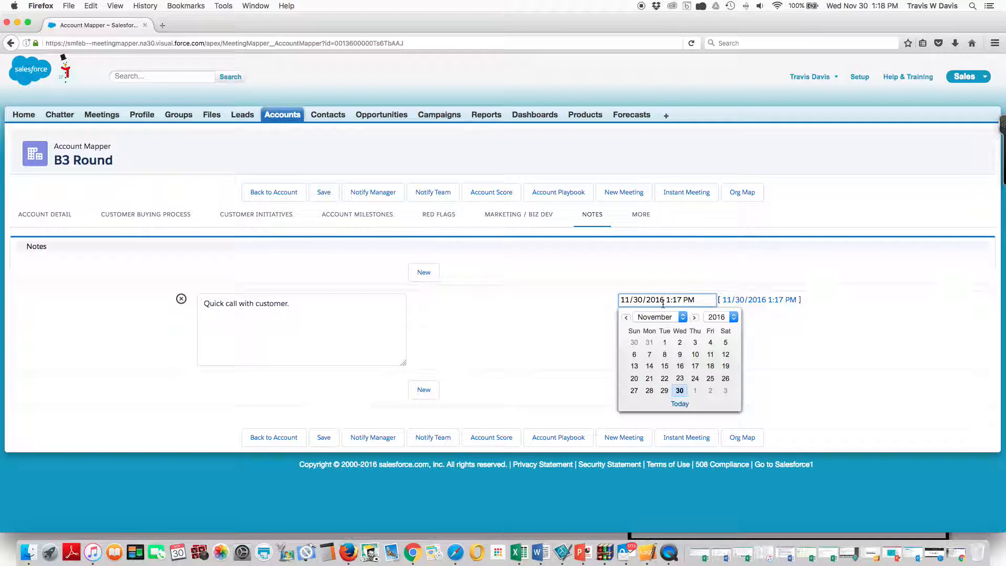
{"action": "left_click", "coordinate": [664, 390]}
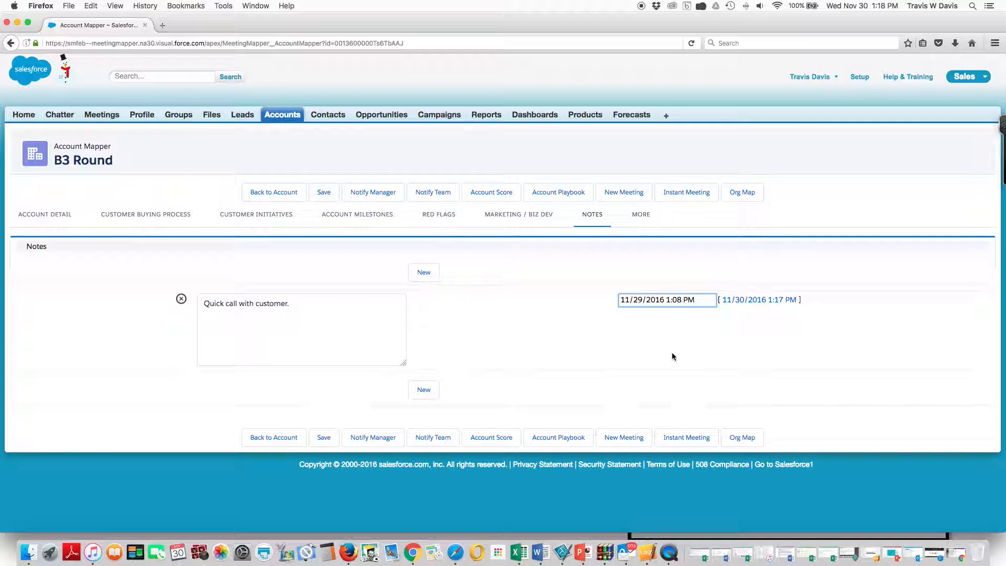
{"action": "left_click", "coordinate": [326, 193]}
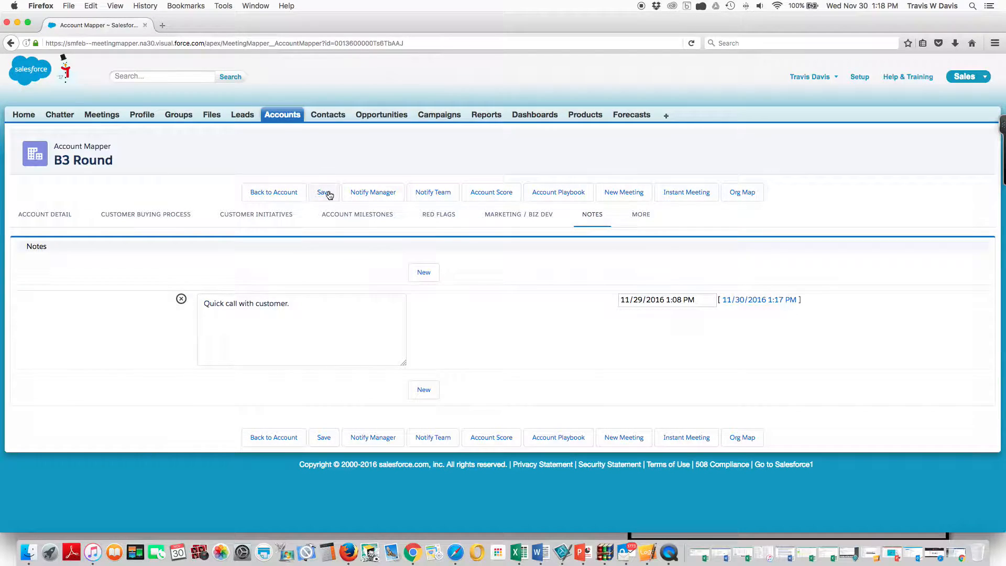
- Examine the additional Competitors, Customer Team and Charts sections of the plan, and return to Account Detail
{"action": "left_click", "coordinate": [641, 216]}
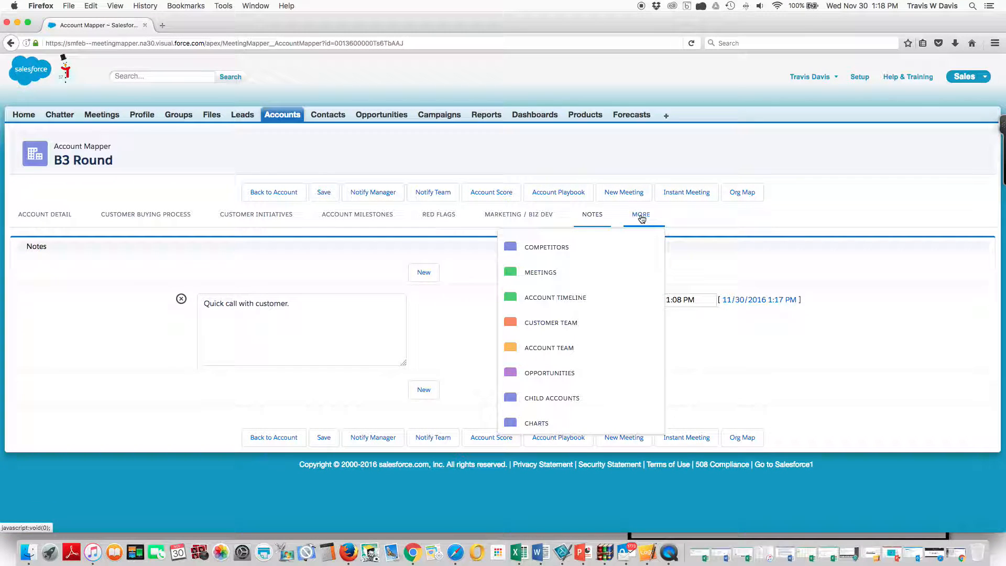
{"action": "left_click", "coordinate": [565, 248]}
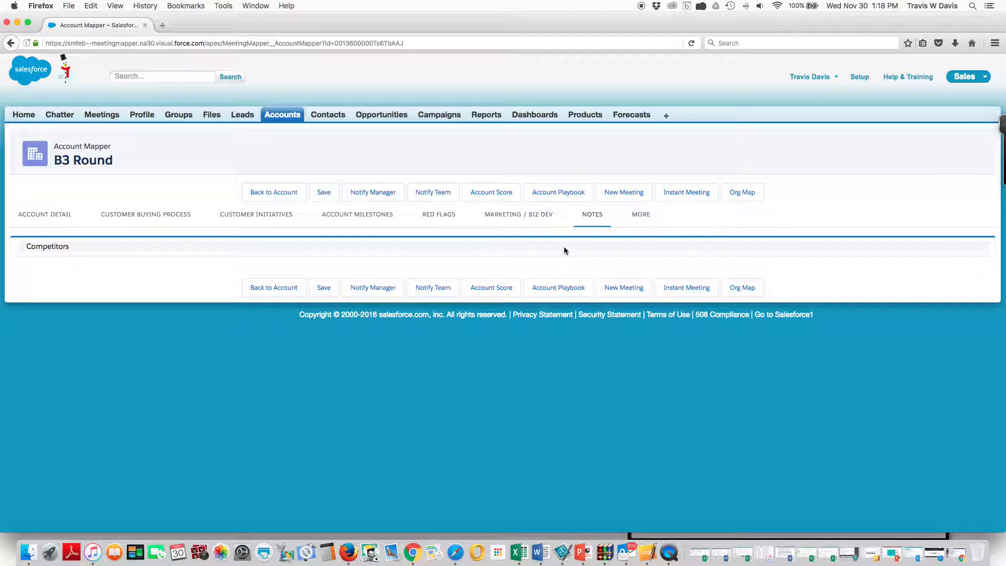
{"action": "left_click", "coordinate": [639, 226]}
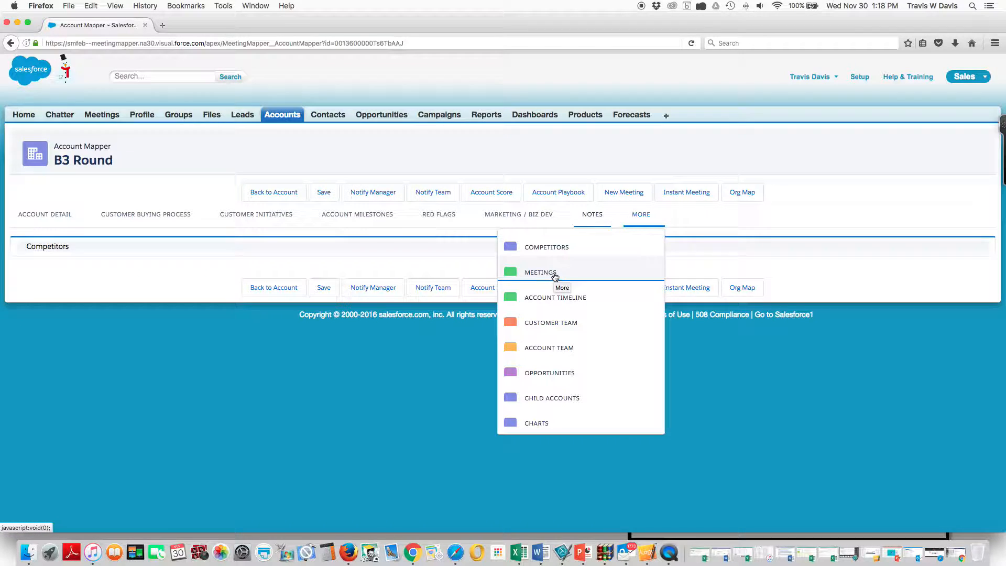
{"action": "left_click", "coordinate": [545, 325]}
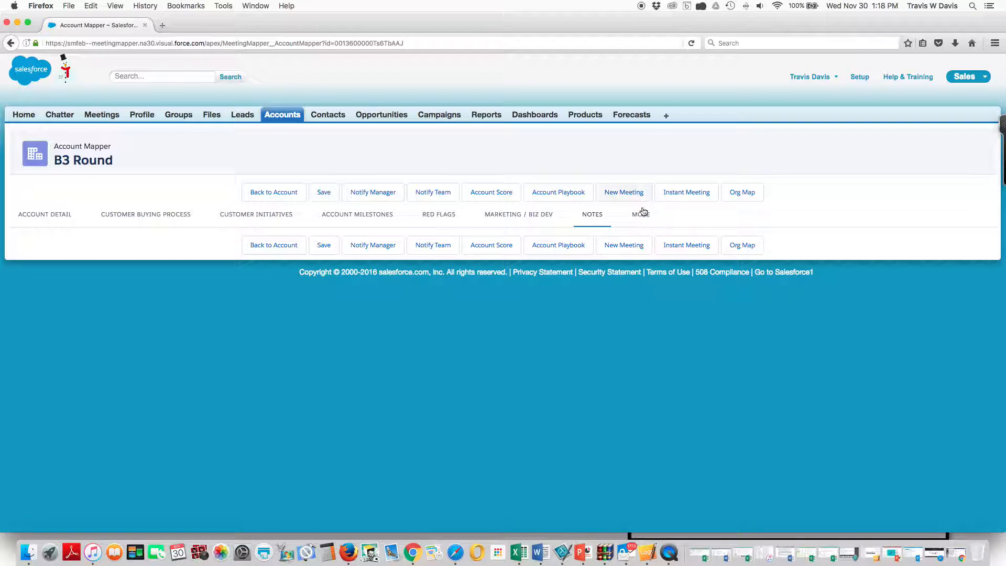
{"action": "mouse_move", "coordinate": [643, 216]}
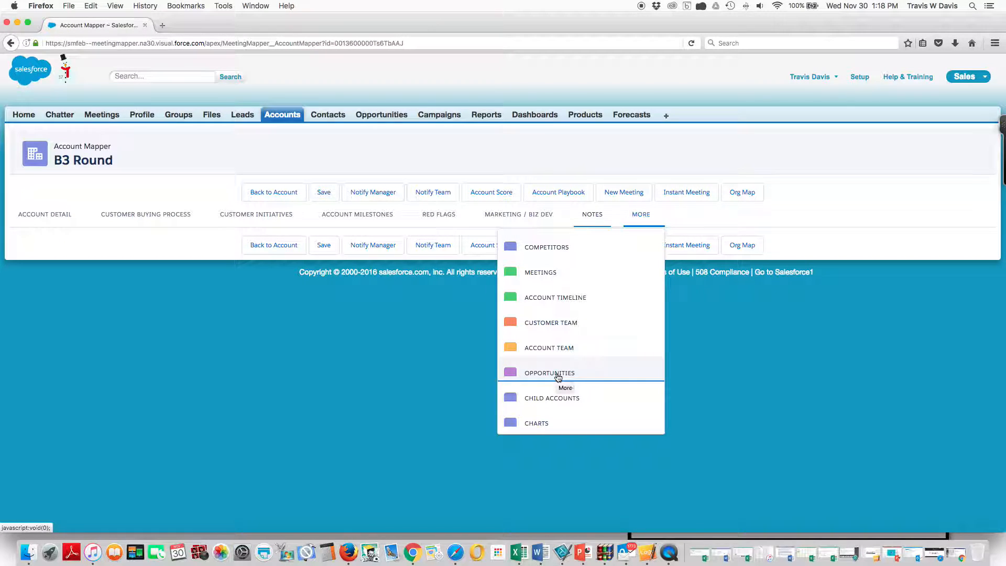
{"action": "left_click", "coordinate": [536, 423]}
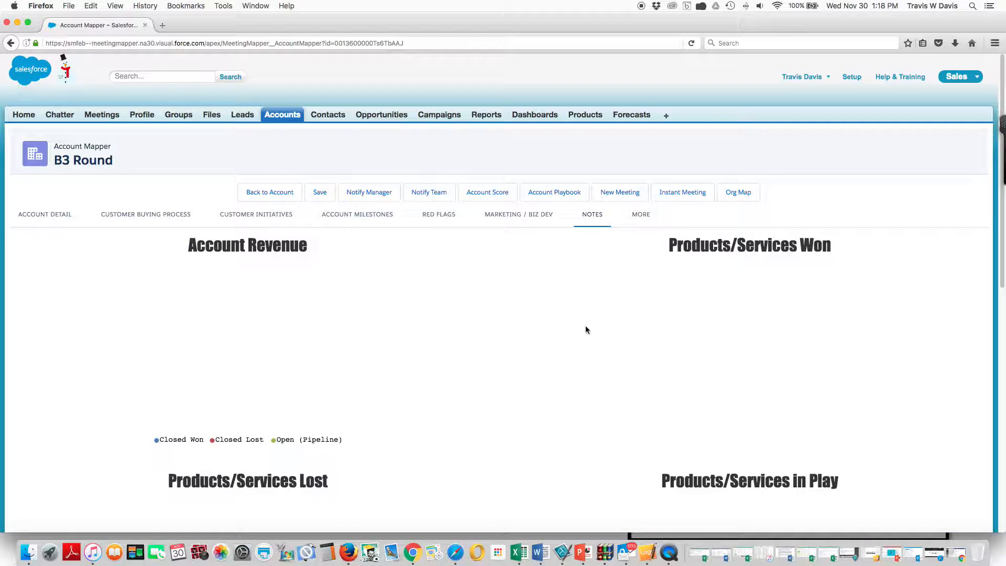
{"action": "left_click", "coordinate": [644, 217]}
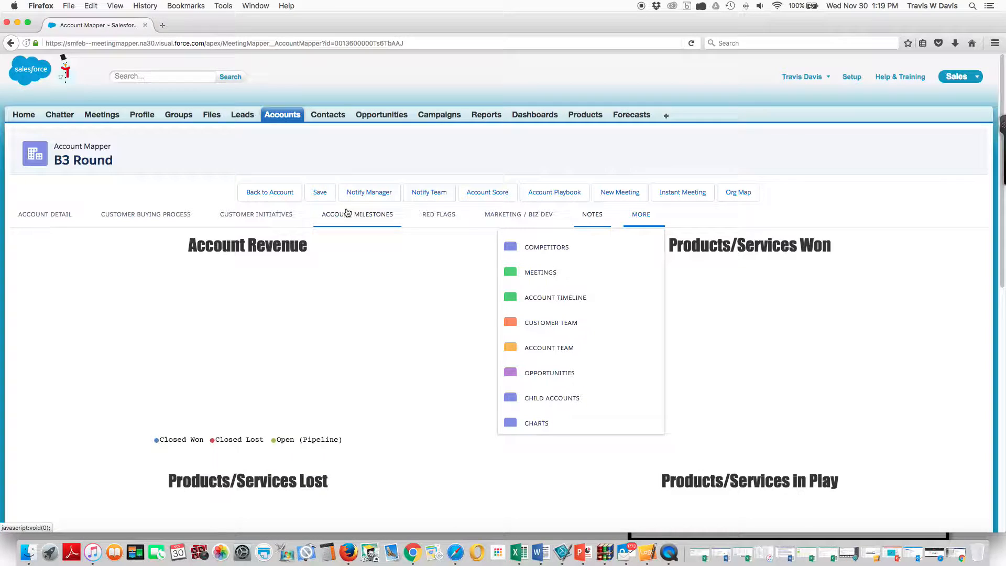
{"action": "left_click", "coordinate": [66, 219]}
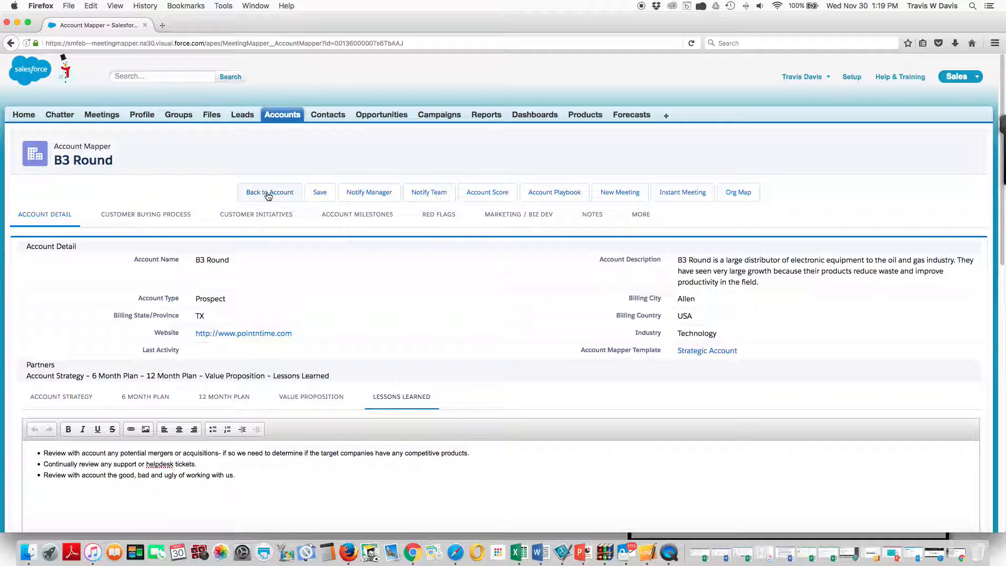
- Look at the Notify Manager and Notify Team email forms, closing each without sending anything
{"action": "left_click", "coordinate": [375, 194]}
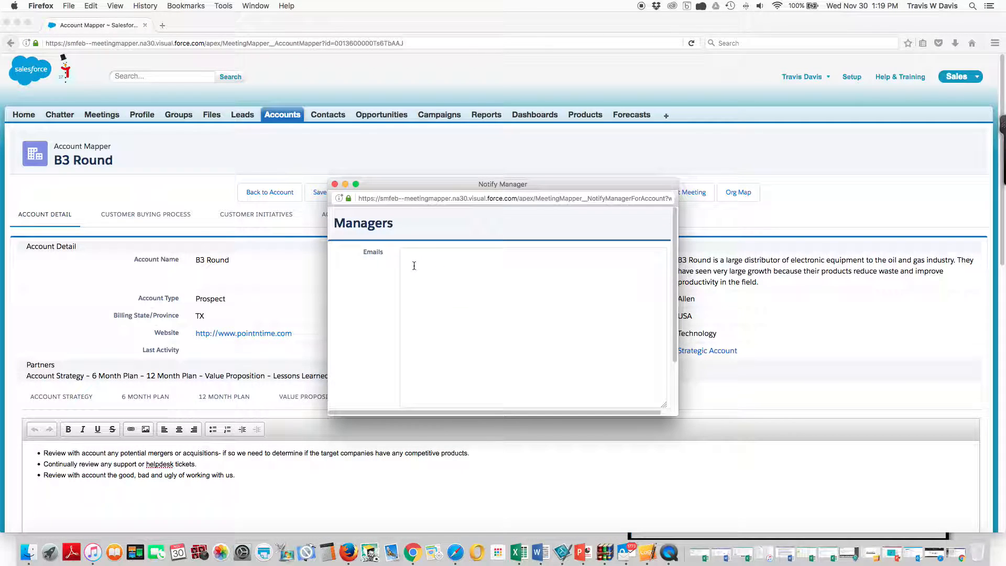
{"action": "scroll", "coordinate": [419, 273], "scroll_direction": "down", "scroll_amount": 1}
{"action": "scroll", "coordinate": [419, 273], "scroll_direction": "up", "scroll_amount": 1}
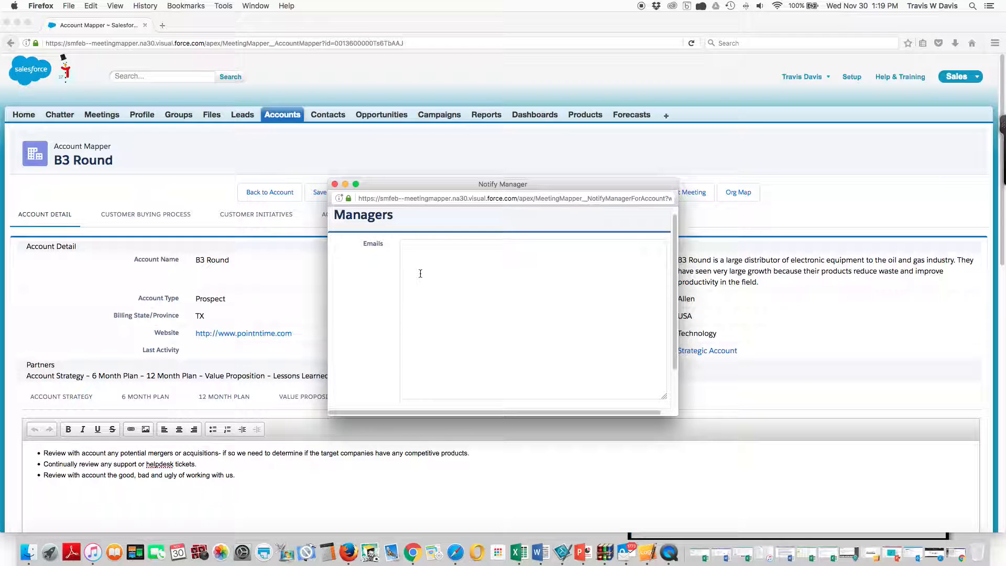
{"action": "left_click", "coordinate": [334, 184]}
{"action": "left_click", "coordinate": [430, 195]}
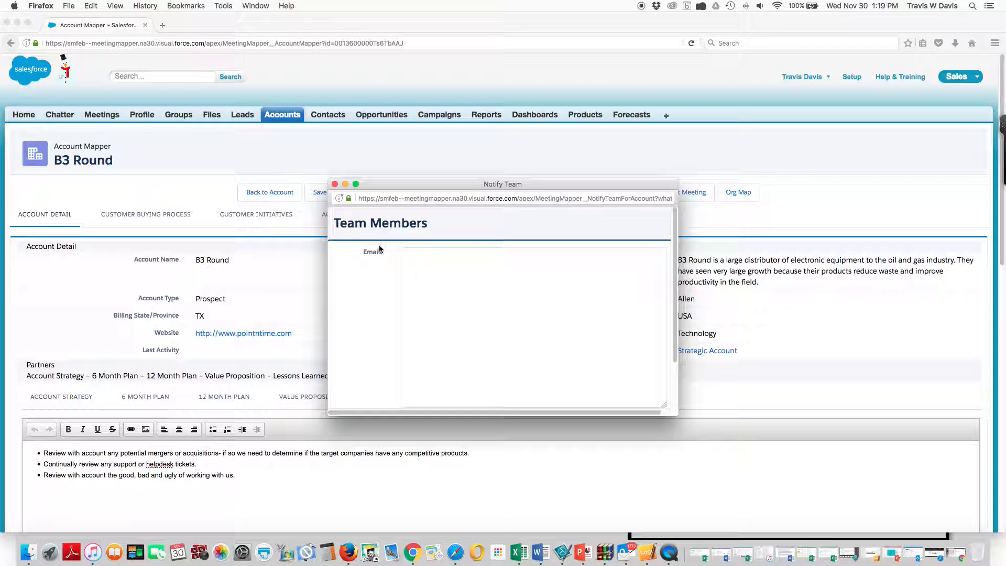
{"action": "left_click", "coordinate": [334, 184]}
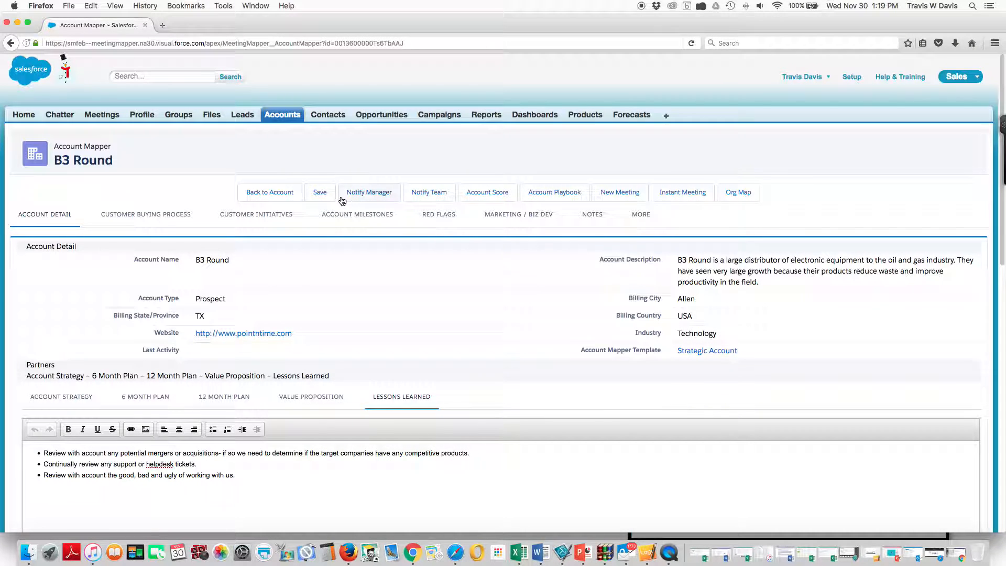
- Open the Account Score and try to enlarge and reposition its window
{"action": "left_click", "coordinate": [487, 194]}
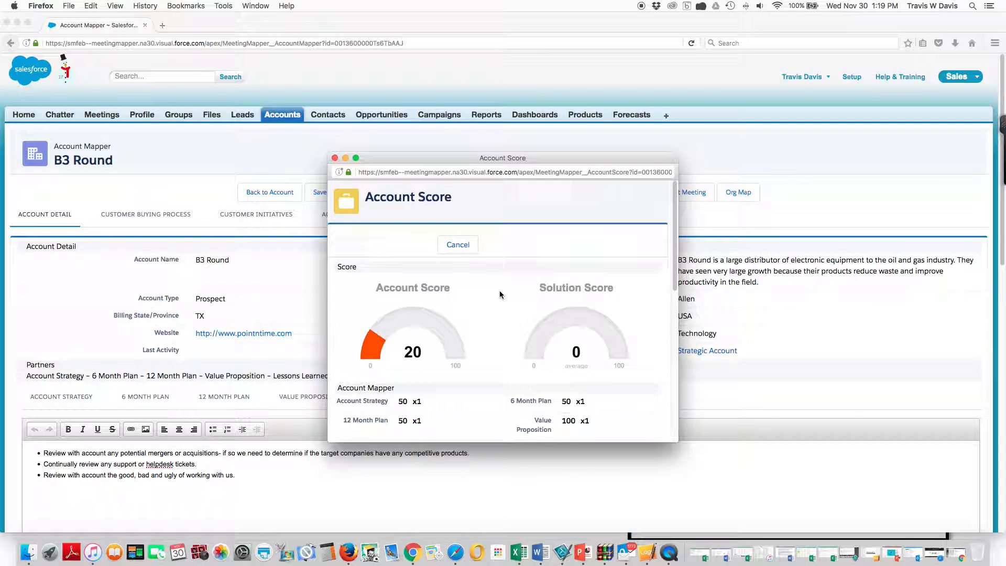
{"action": "scroll", "coordinate": [492, 296], "scroll_direction": "down", "scroll_amount": 1}
{"action": "scroll", "coordinate": [493, 298], "scroll_direction": "down", "scroll_amount": 1}
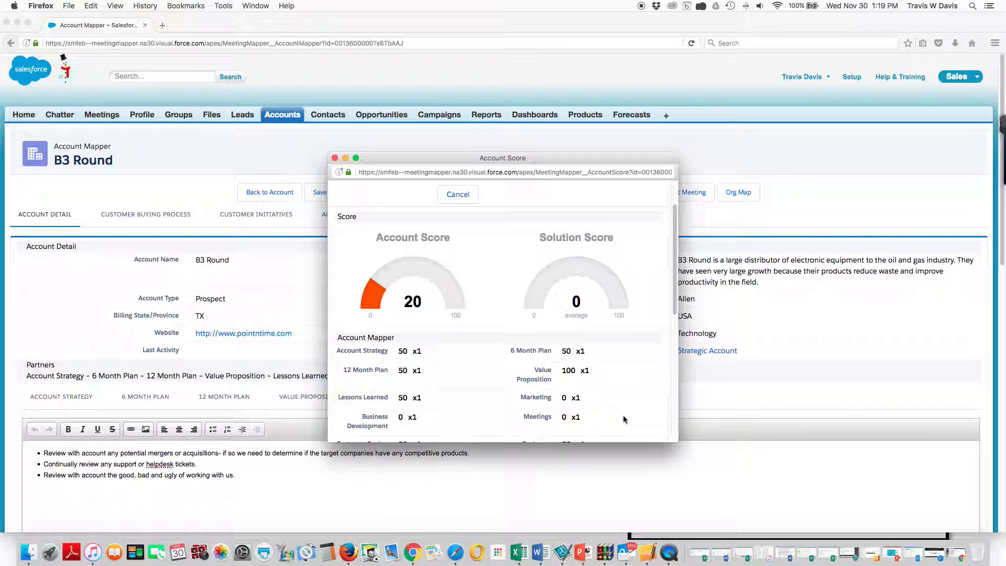
{"action": "left_click_drag", "start_coordinate": [639, 442], "coordinate": [638, 550]}
{"action": "left_click_drag", "start_coordinate": [465, 160], "coordinate": [453, 73]}
{"action": "left_click", "coordinate": [673, 414]}
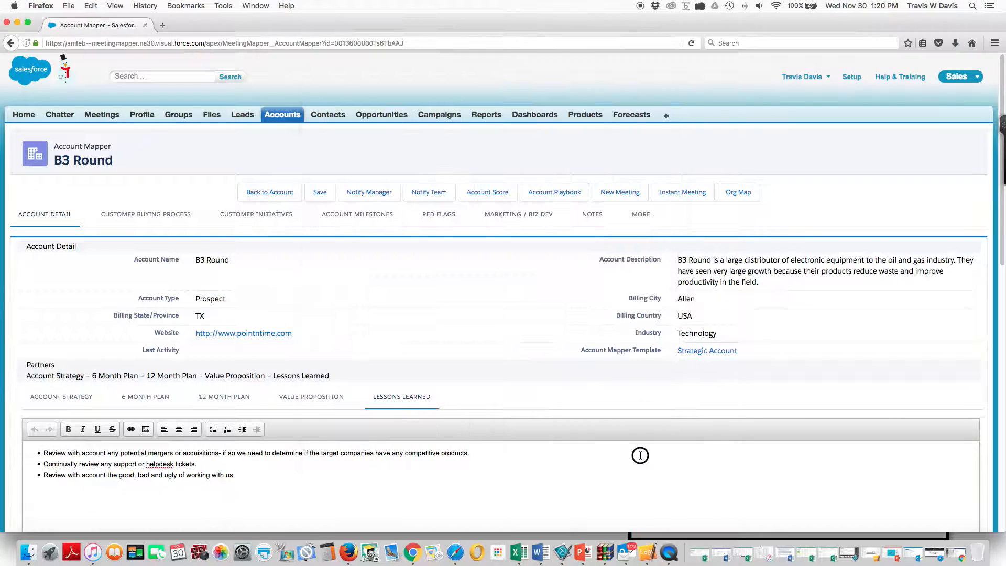
- Examine the Account Score gauges and the Account Mapper and Meeting Mapper score breakdowns, and close the score window
{"action": "left_click", "coordinate": [487, 193]}
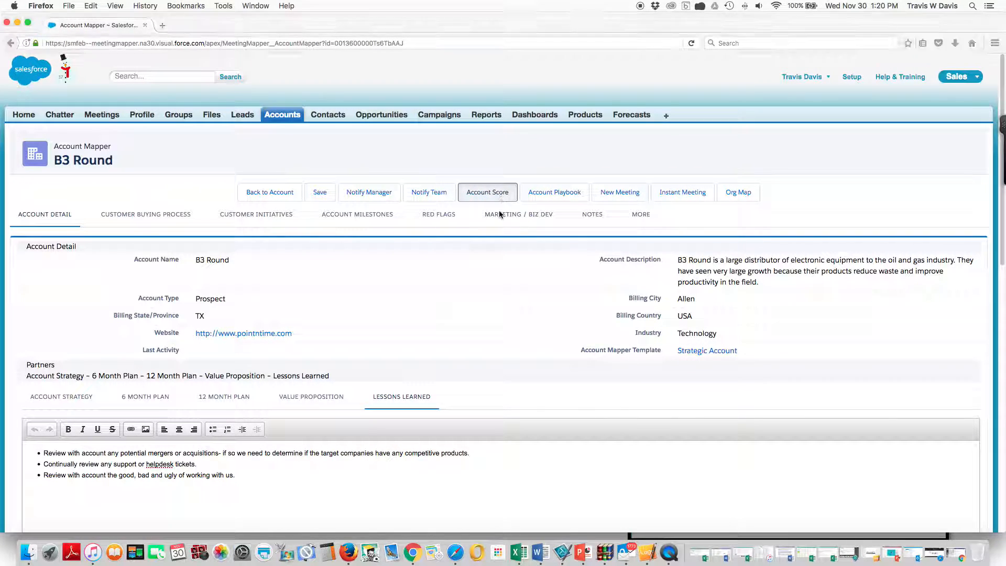
{"action": "scroll", "coordinate": [497, 277], "scroll_direction": "down", "scroll_amount": 3}
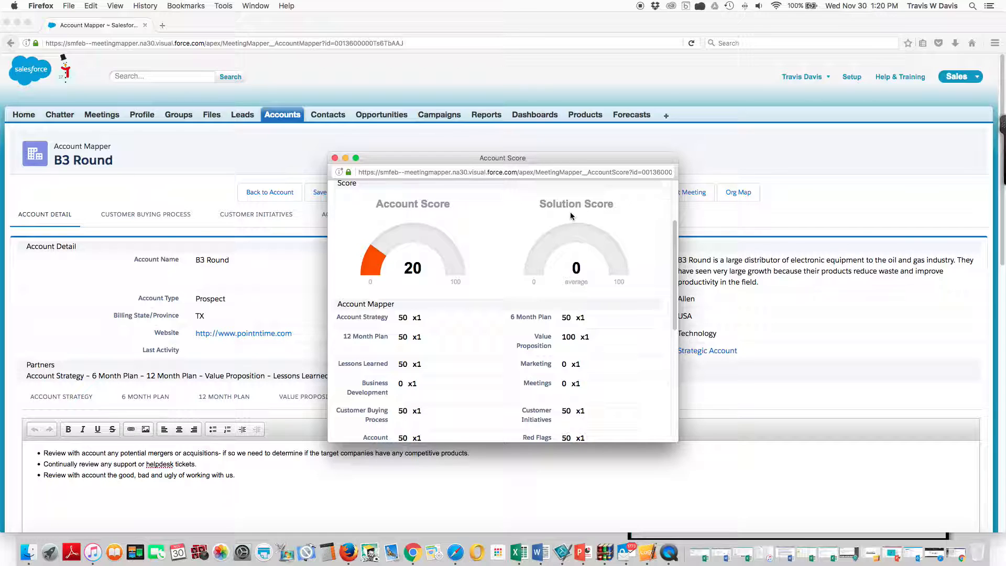
{"action": "scroll", "coordinate": [435, 362], "scroll_direction": "down", "scroll_amount": 2}
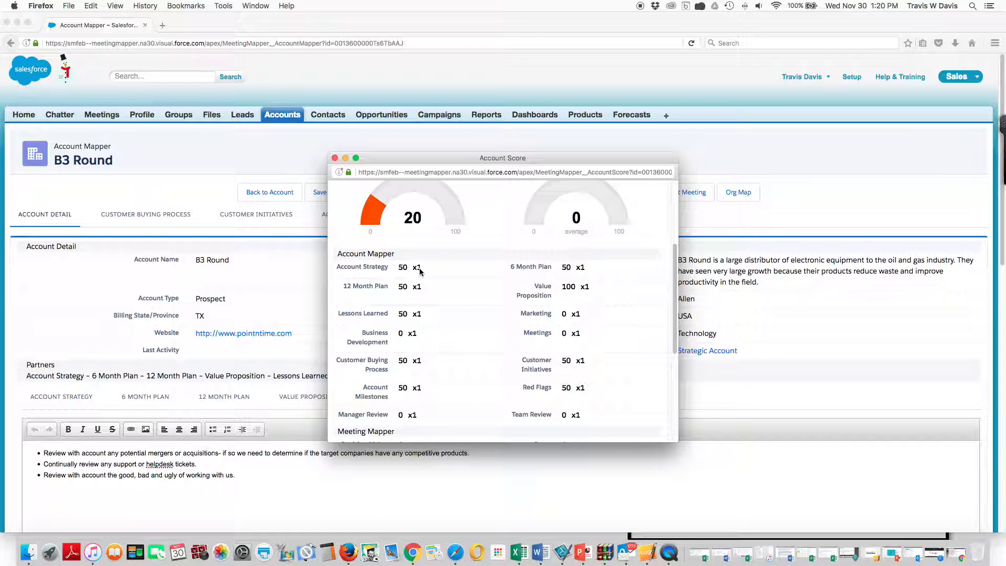
{"action": "scroll", "coordinate": [459, 320], "scroll_direction": "down", "scroll_amount": 3}
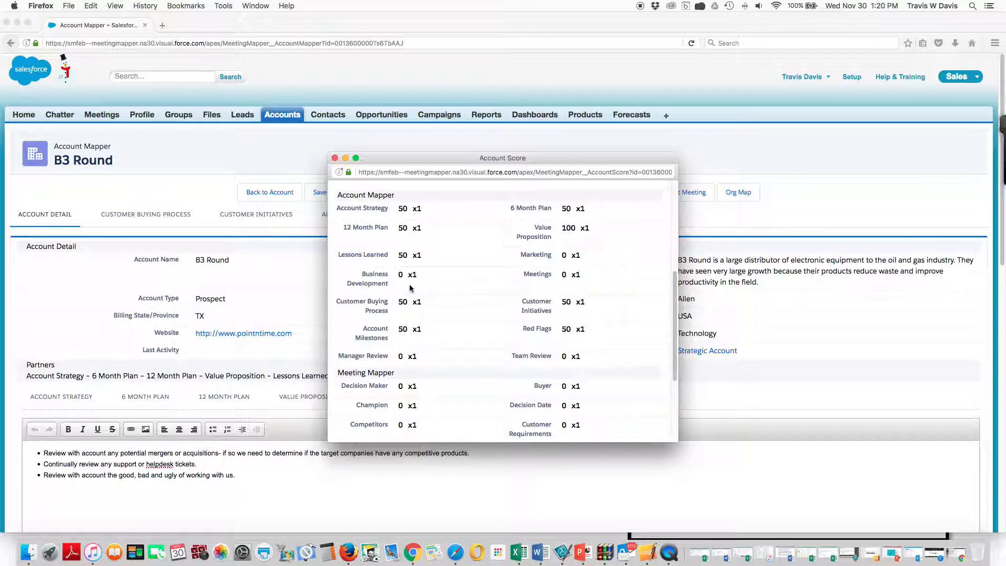
{"action": "scroll", "coordinate": [478, 299], "scroll_direction": "down", "scroll_amount": 6}
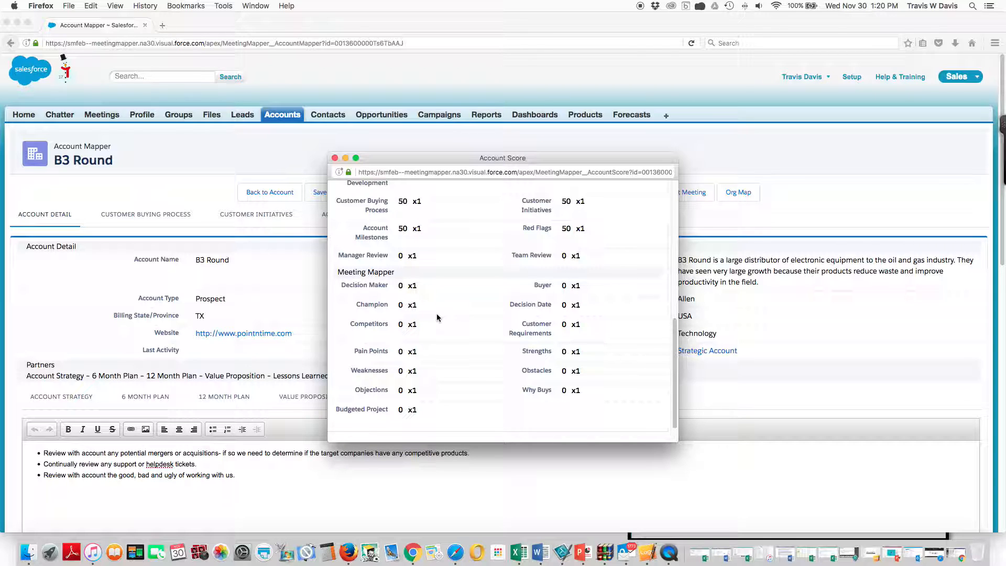
{"action": "scroll", "coordinate": [448, 339], "scroll_direction": "down", "scroll_amount": 2}
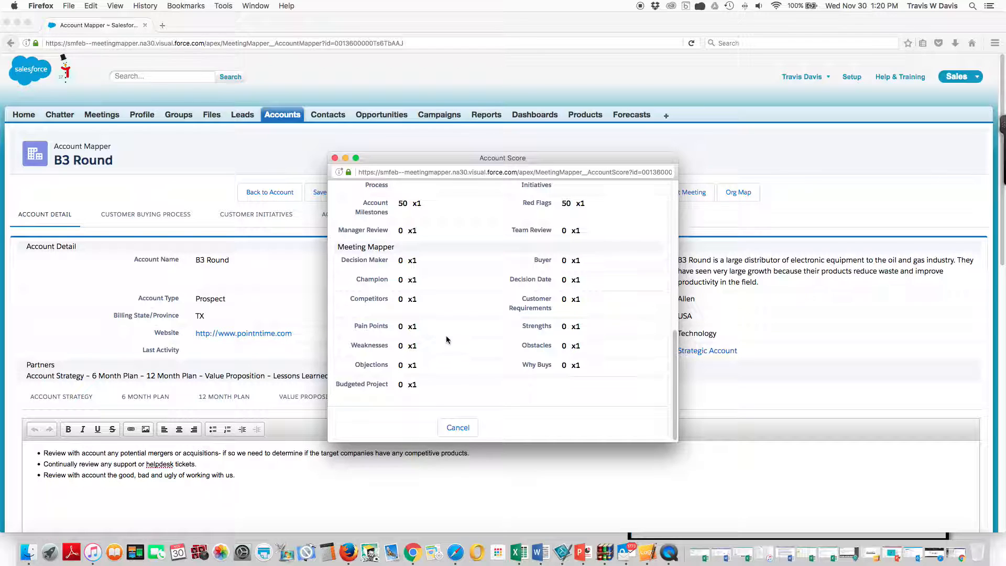
{"action": "scroll", "coordinate": [446, 336], "scroll_direction": "up", "scroll_amount": 10}
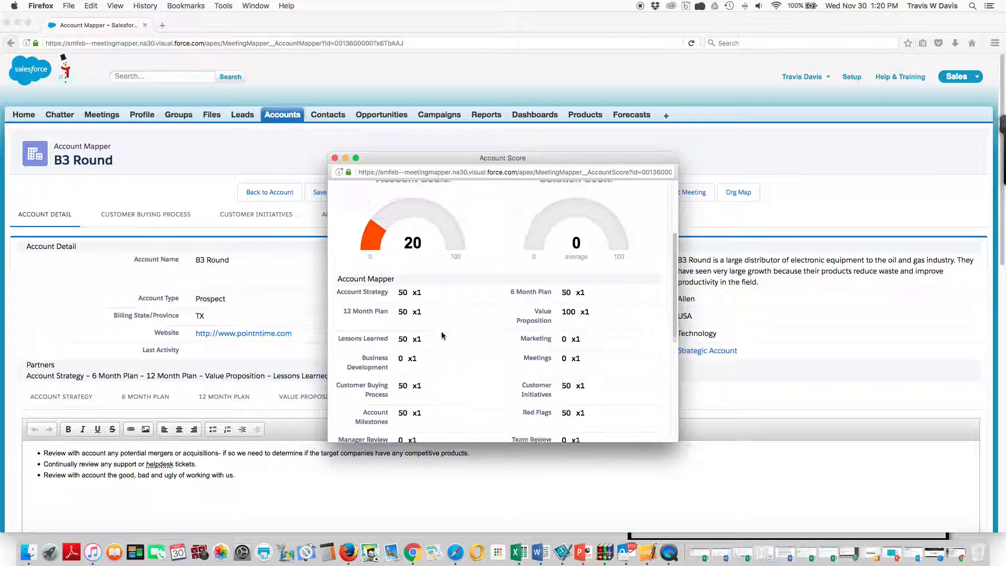
{"action": "left_click", "coordinate": [334, 158]}
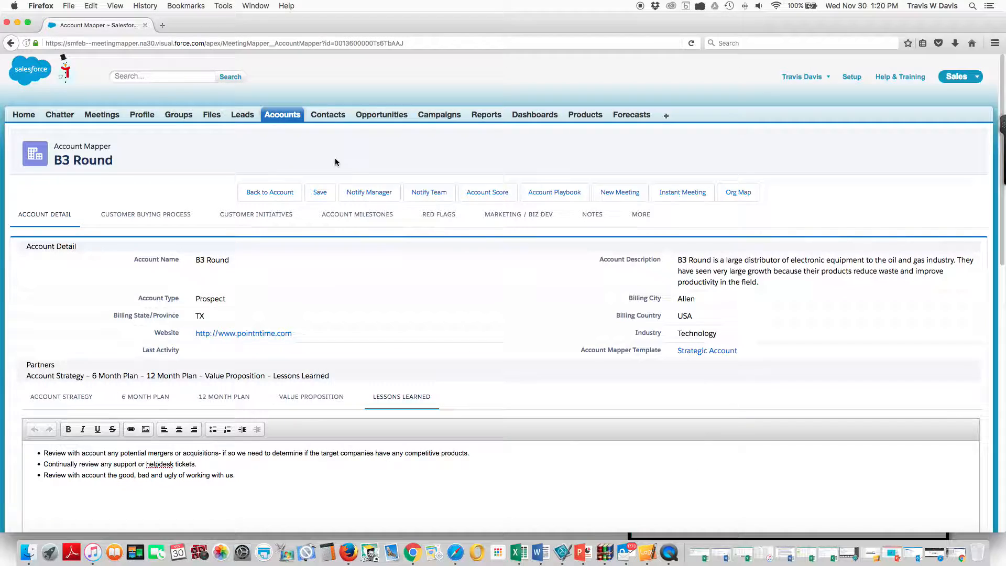
- Open the Account Playbook for B3 Round and examine its overview, revenue information, account plan and customer buying process
{"action": "left_click", "coordinate": [545, 194]}
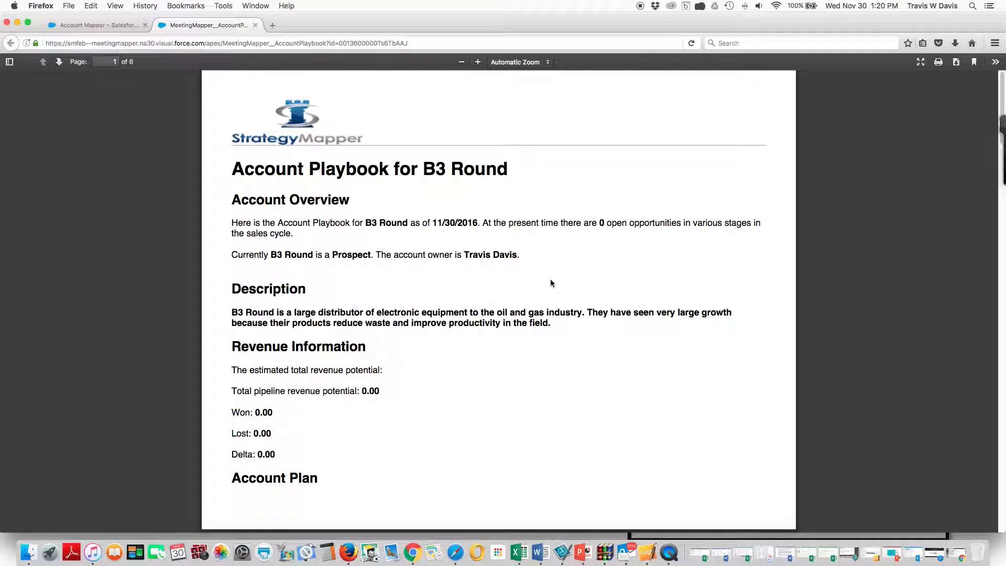
{"action": "scroll", "coordinate": [554, 281], "scroll_direction": "down", "scroll_amount": 5}
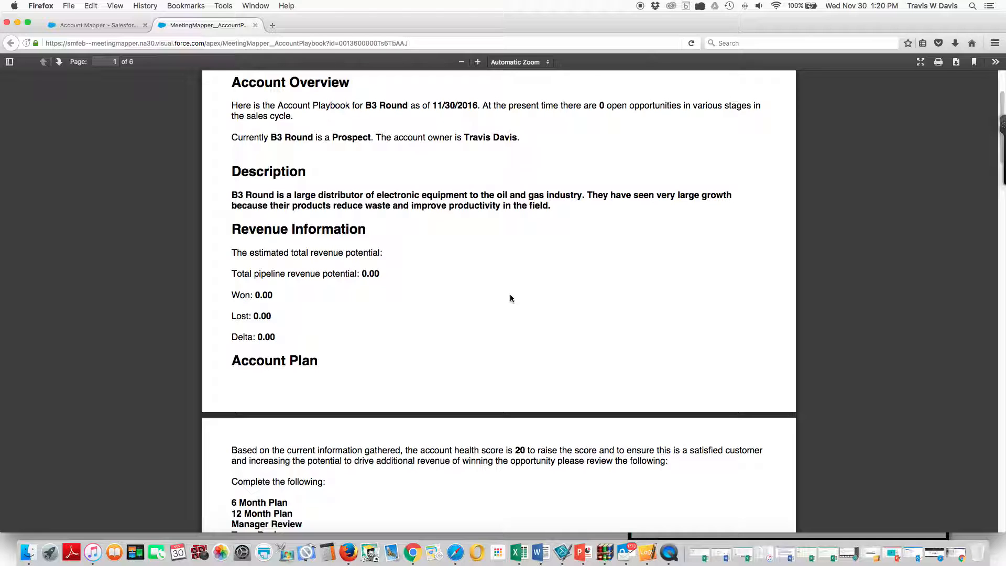
{"action": "scroll", "coordinate": [510, 294], "scroll_direction": "down", "scroll_amount": 10}
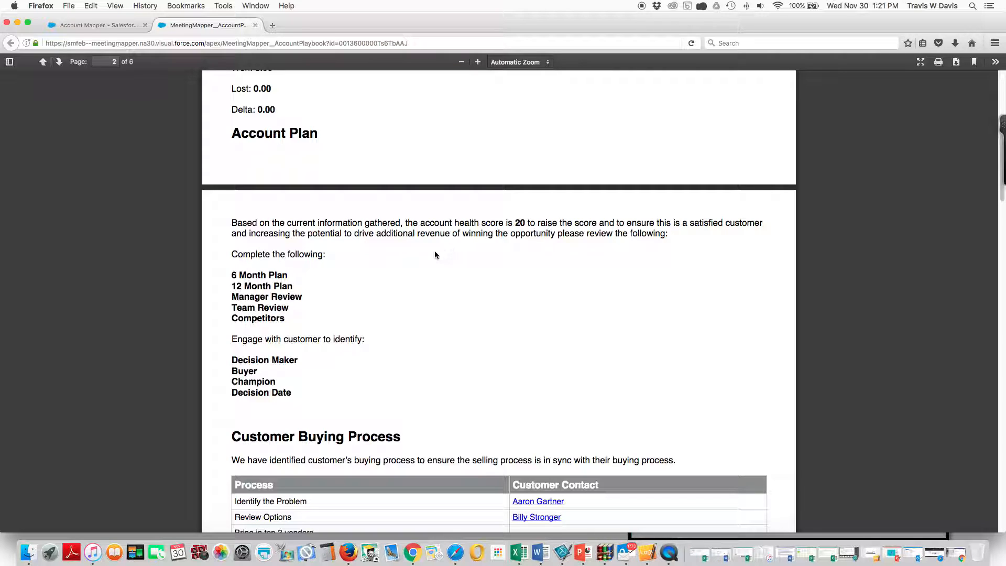
{"action": "scroll", "coordinate": [352, 321], "scroll_direction": "down", "scroll_amount": 3}
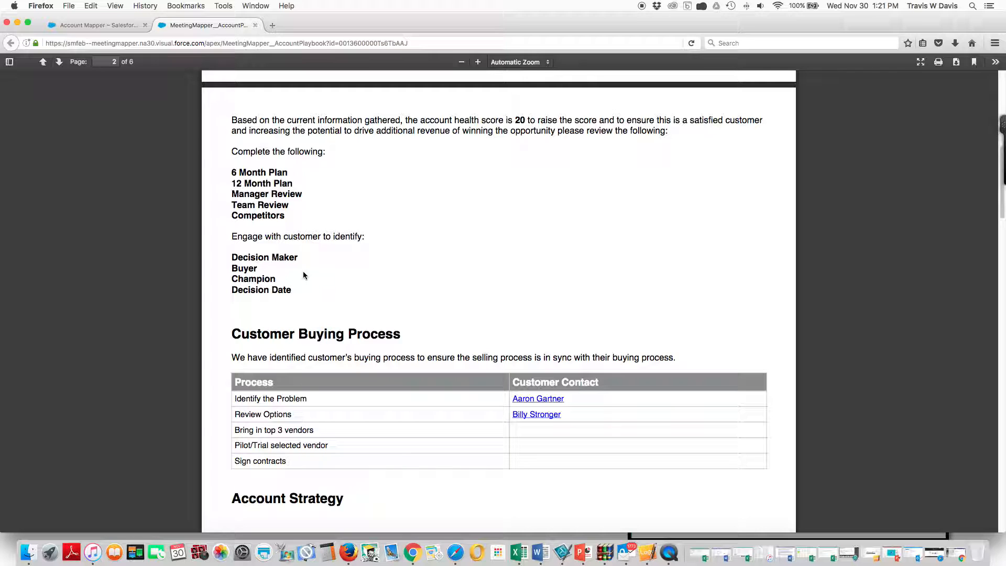
{"action": "scroll", "coordinate": [375, 278], "scroll_direction": "down", "scroll_amount": 2}
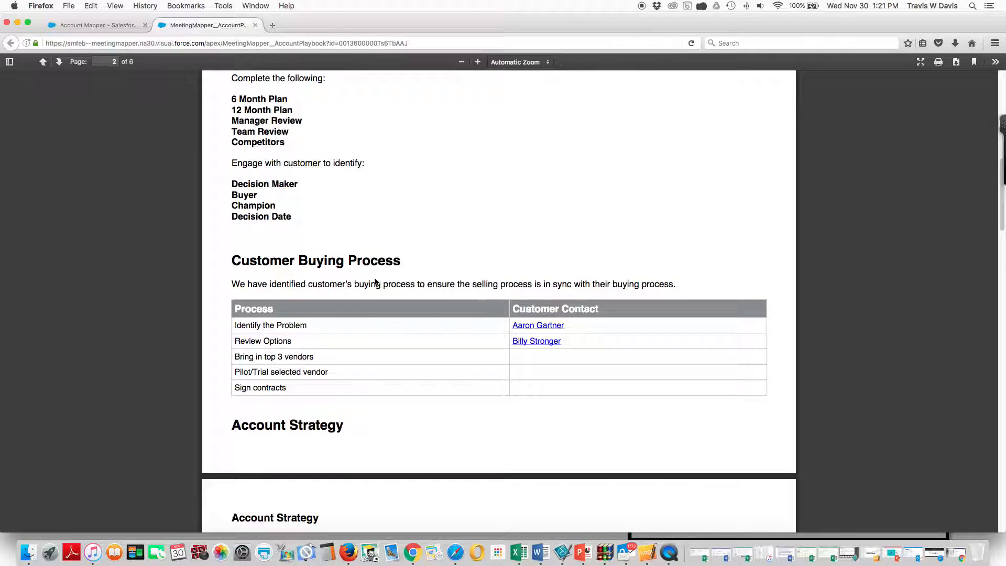
{"action": "scroll", "coordinate": [388, 270], "scroll_direction": "down", "scroll_amount": 2}
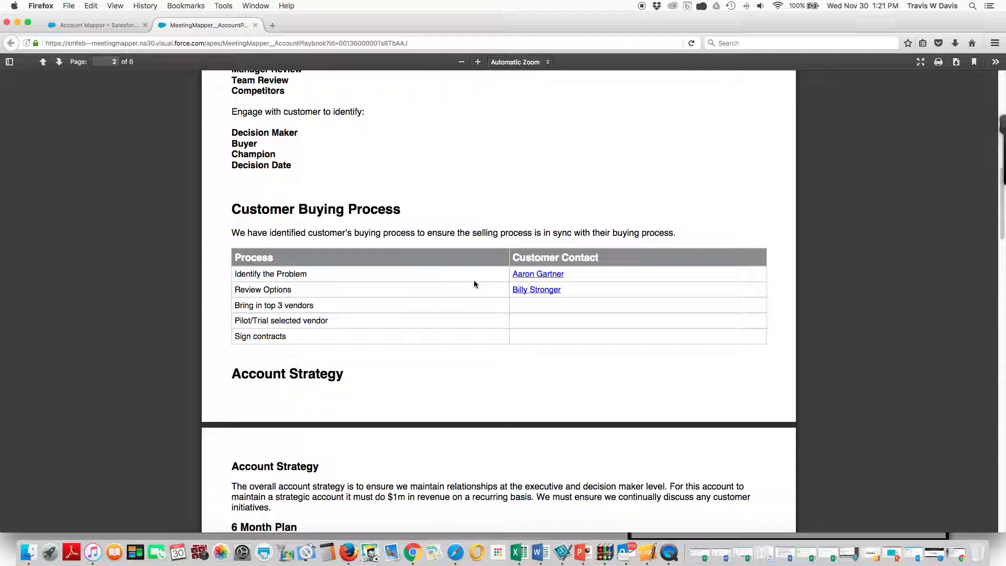
{"action": "scroll", "coordinate": [431, 285], "scroll_direction": "down", "scroll_amount": 7}
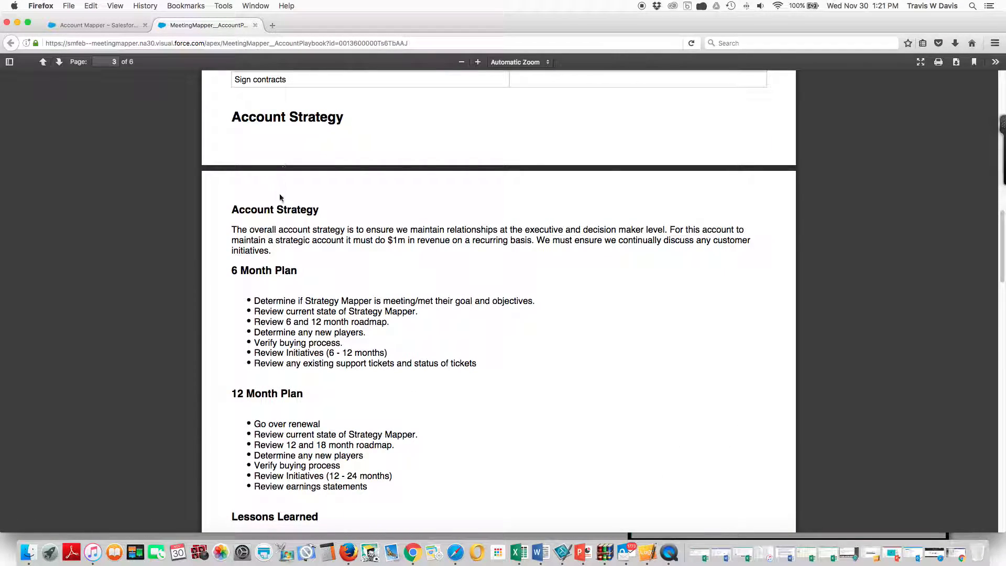
- Read the rest of the playbook from Account Strategy to Scheduled Activities, return to its beginning and close it
{"action": "scroll", "coordinate": [428, 292], "scroll_direction": "down", "scroll_amount": 10}
{"action": "scroll", "coordinate": [427, 292], "scroll_direction": "down", "scroll_amount": 7}
{"action": "scroll", "coordinate": [422, 267], "scroll_direction": "down", "scroll_amount": 4}
{"action": "scroll", "coordinate": [422, 272], "scroll_direction": "down", "scroll_amount": 7}
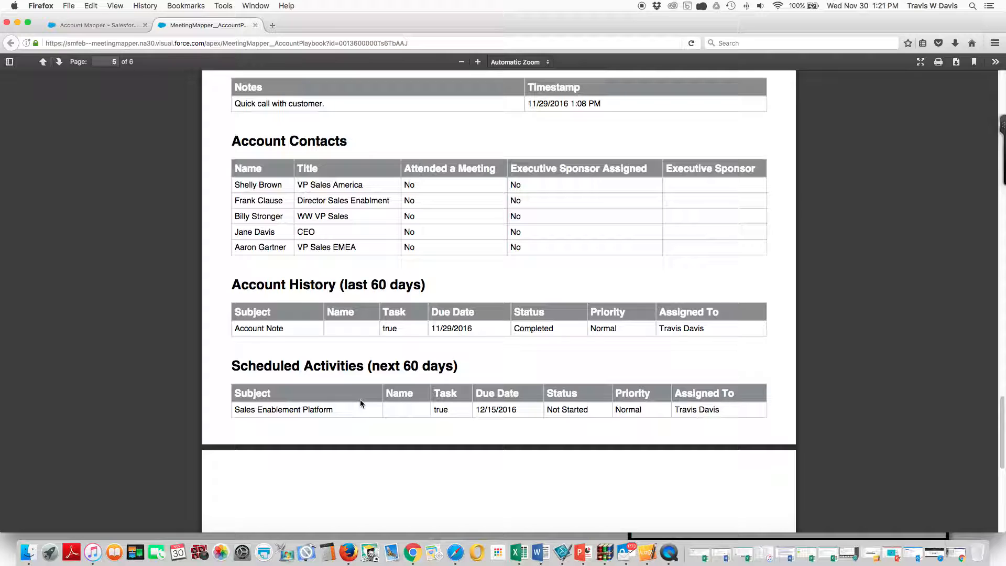
{"action": "scroll", "coordinate": [362, 393], "scroll_direction": "up", "scroll_amount": 20}
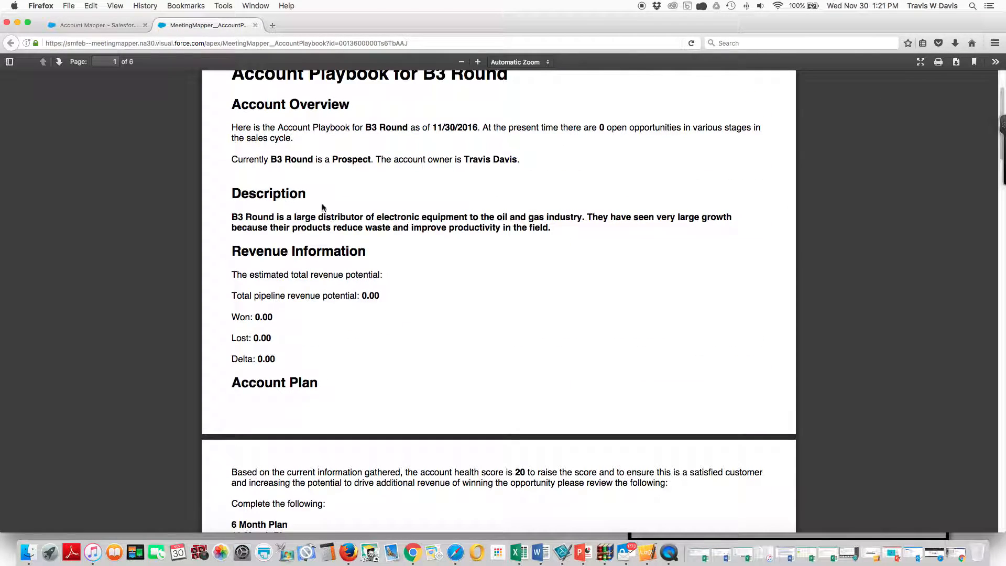
{"action": "left_click", "coordinate": [255, 25]}
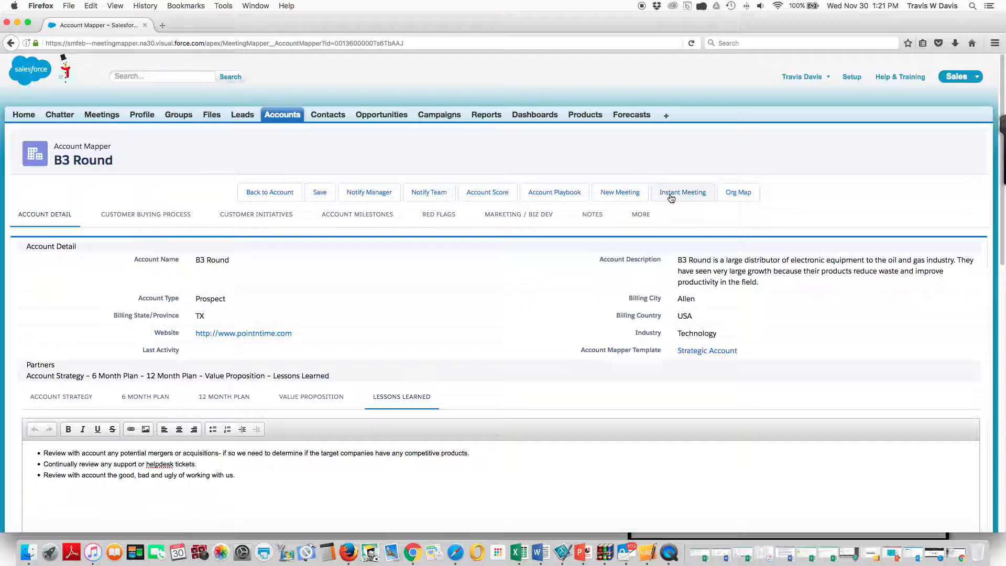
- Open the account's Org Map, add the first four listed contacts to it and save the selection
{"action": "left_click", "coordinate": [736, 197]}
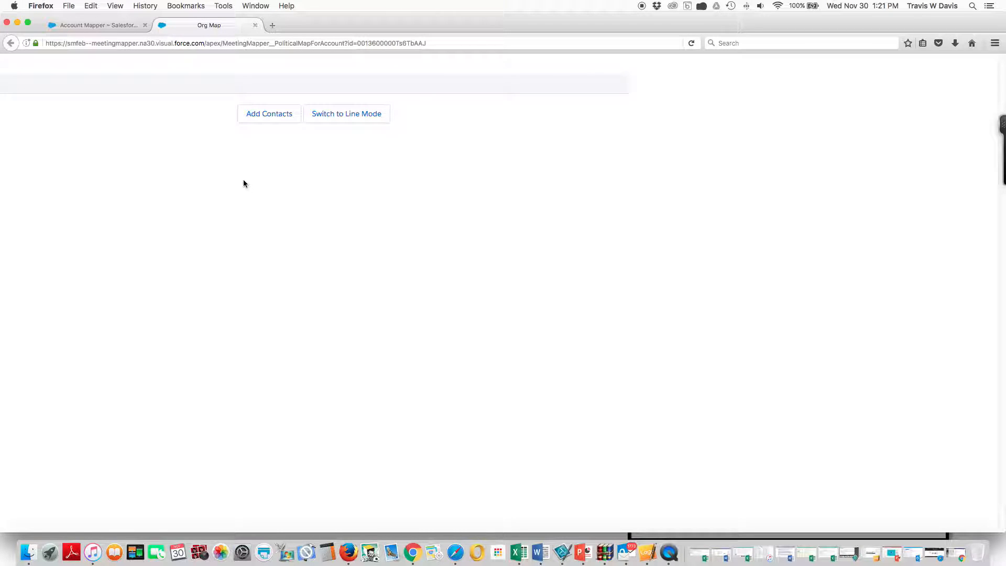
{"action": "left_click", "coordinate": [270, 116]}
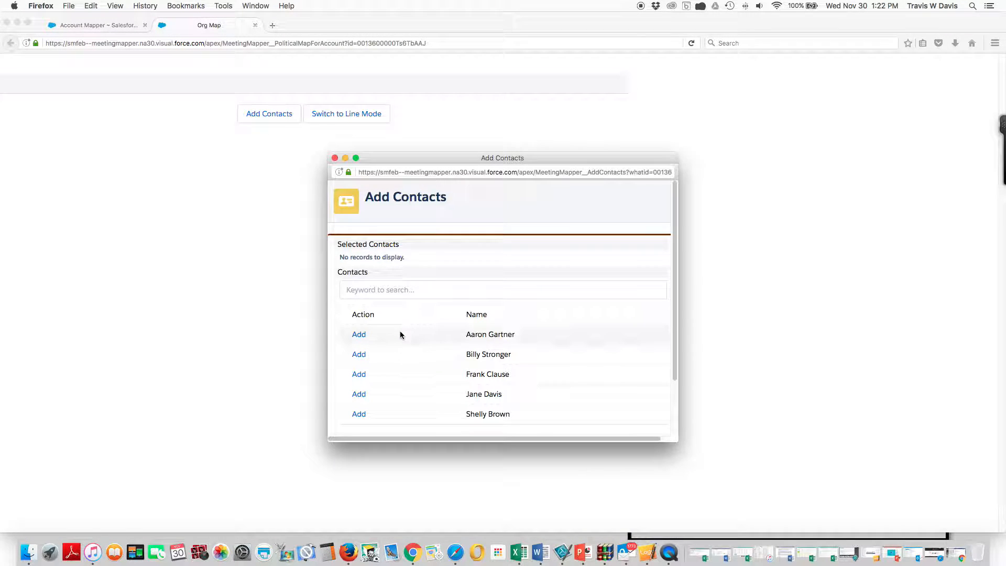
{"action": "left_click", "coordinate": [360, 338]}
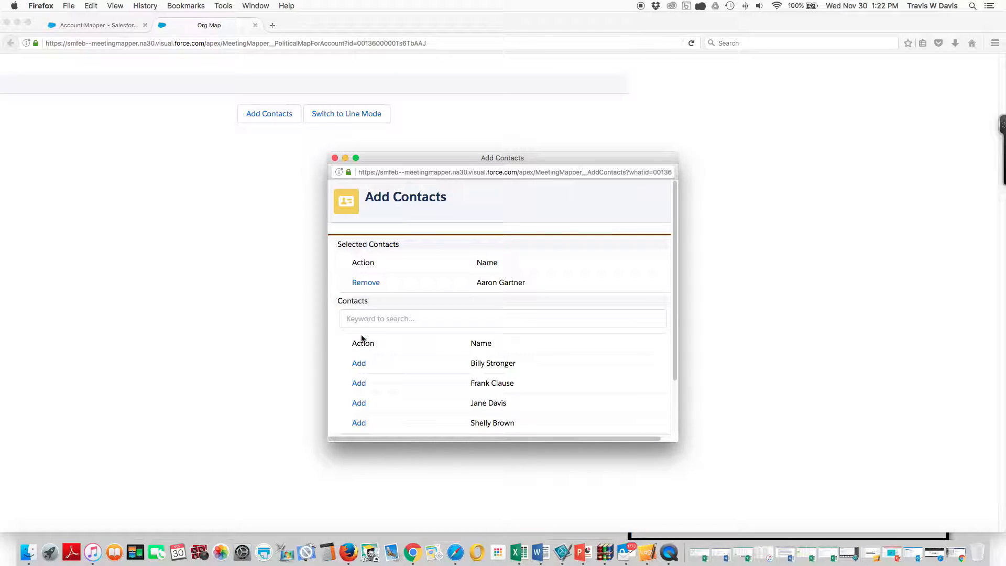
{"action": "left_click", "coordinate": [358, 363]}
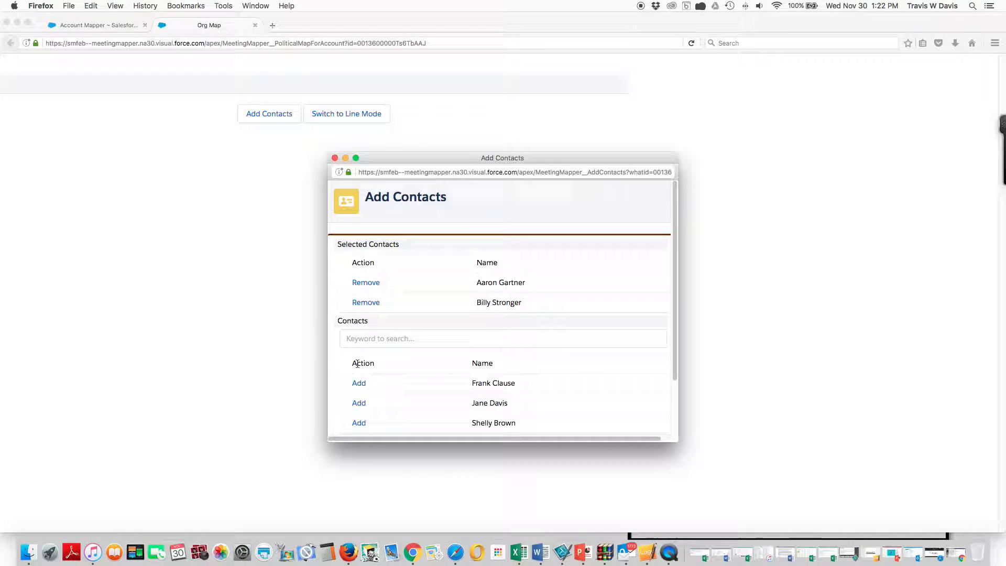
{"action": "left_click", "coordinate": [358, 383]}
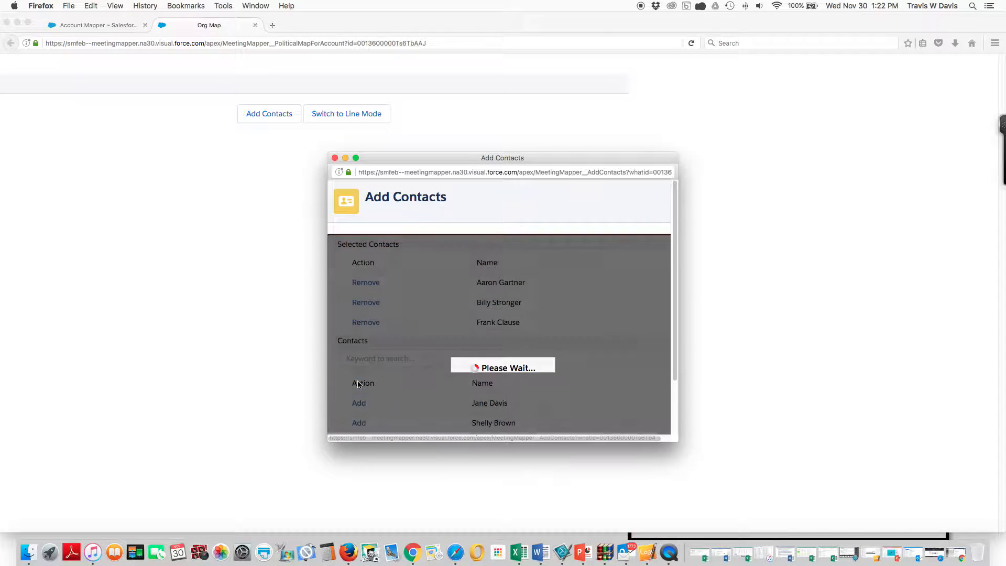
{"action": "left_click", "coordinate": [359, 403]}
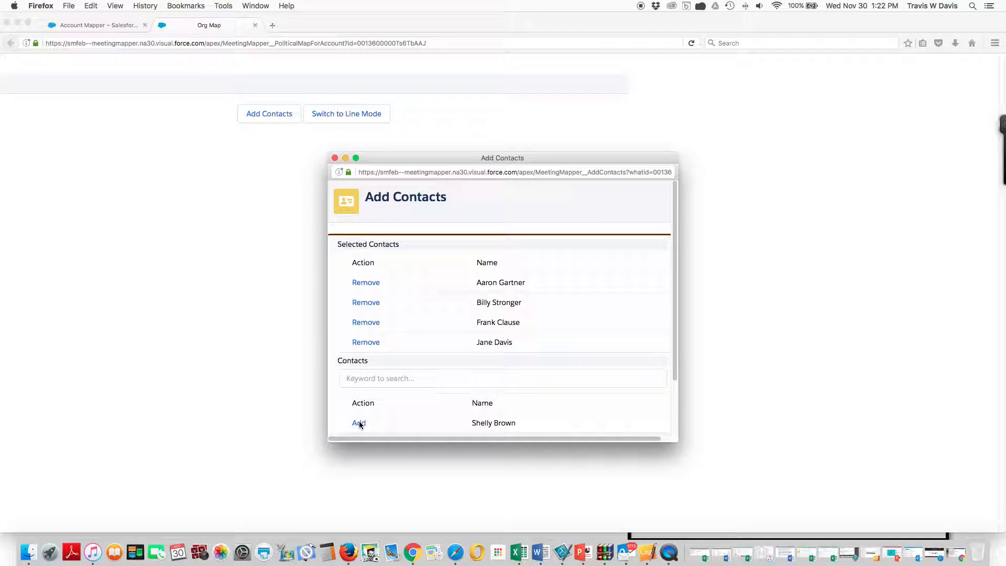
{"action": "scroll", "coordinate": [461, 324], "scroll_direction": "down", "scroll_amount": 3}
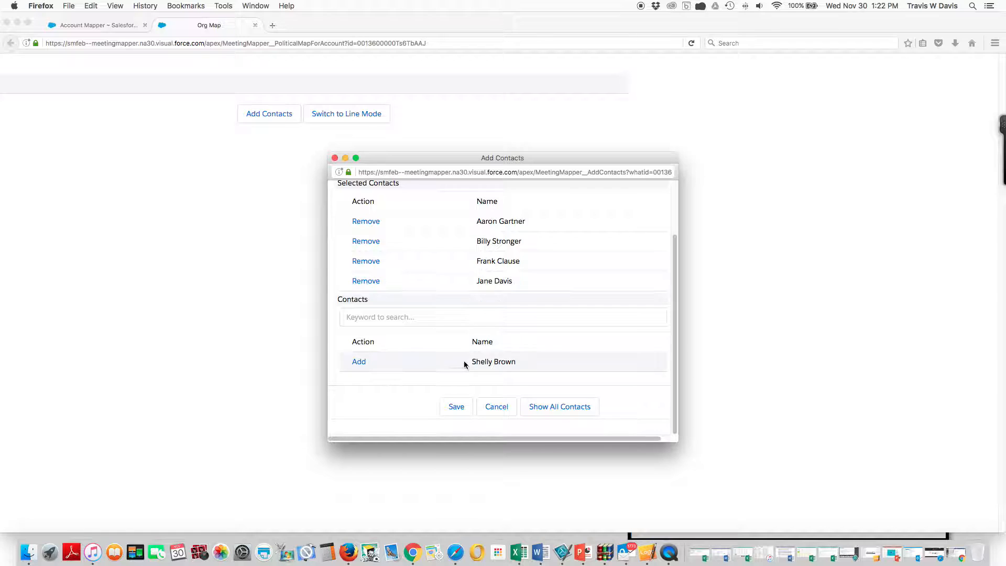
{"action": "left_click", "coordinate": [456, 407]}
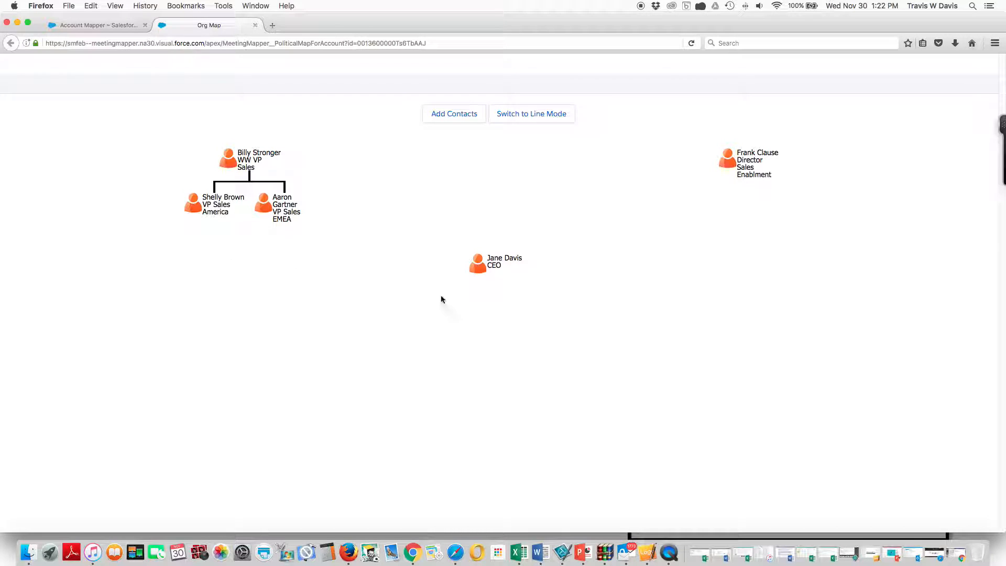
- Arrange the org map so the WW VP Sales reports to the CEO and the Director Sales Enablment reports to the WW VP Sales
{"action": "left_click_drag", "start_coordinate": [228, 159], "coordinate": [498, 265]}
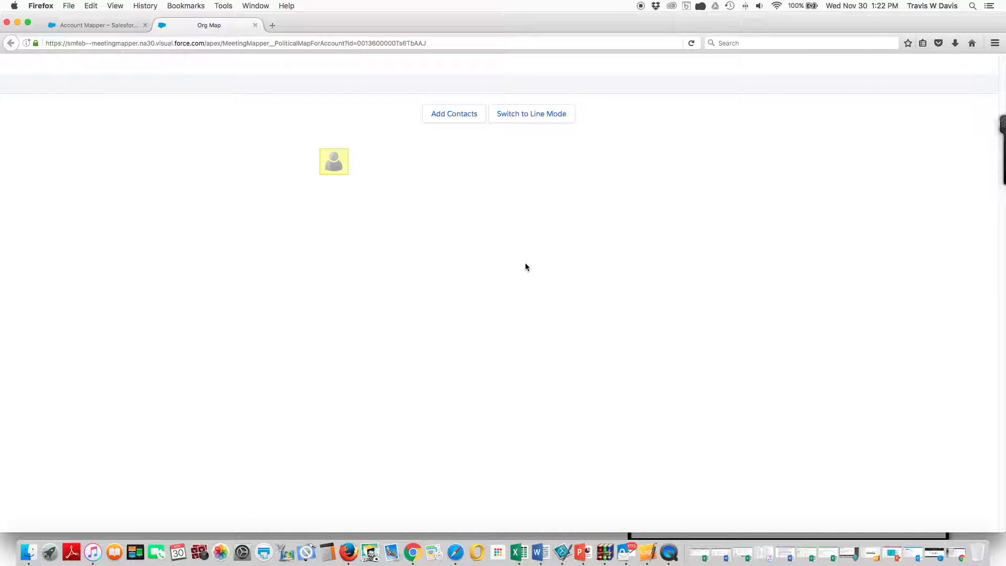
{"action": "left_click_drag", "start_coordinate": [228, 158], "coordinate": [719, 210]}
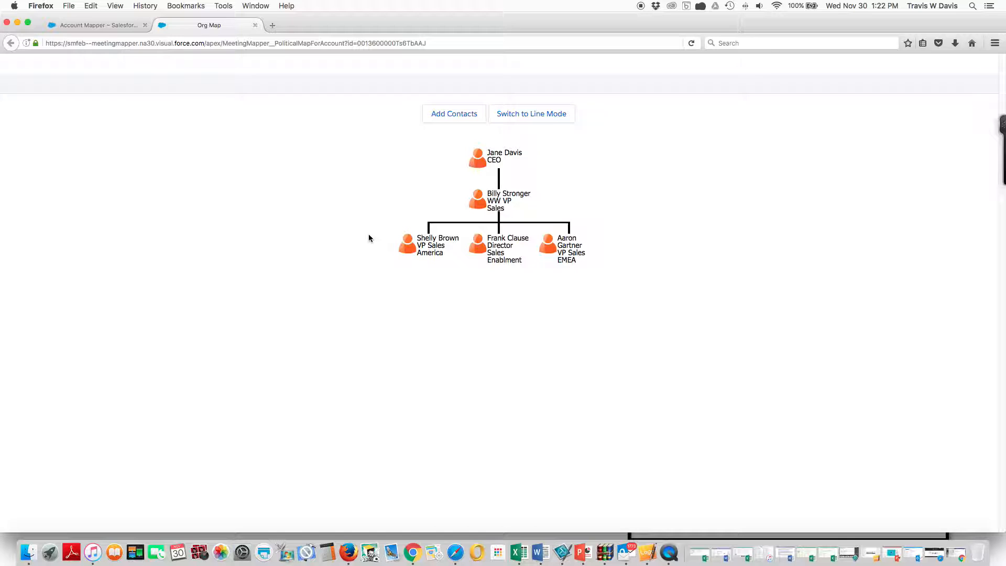
- Set the VP Sales America's stance to For, defined as Leading with our solution, and save it
{"action": "left_click", "coordinate": [411, 248]}
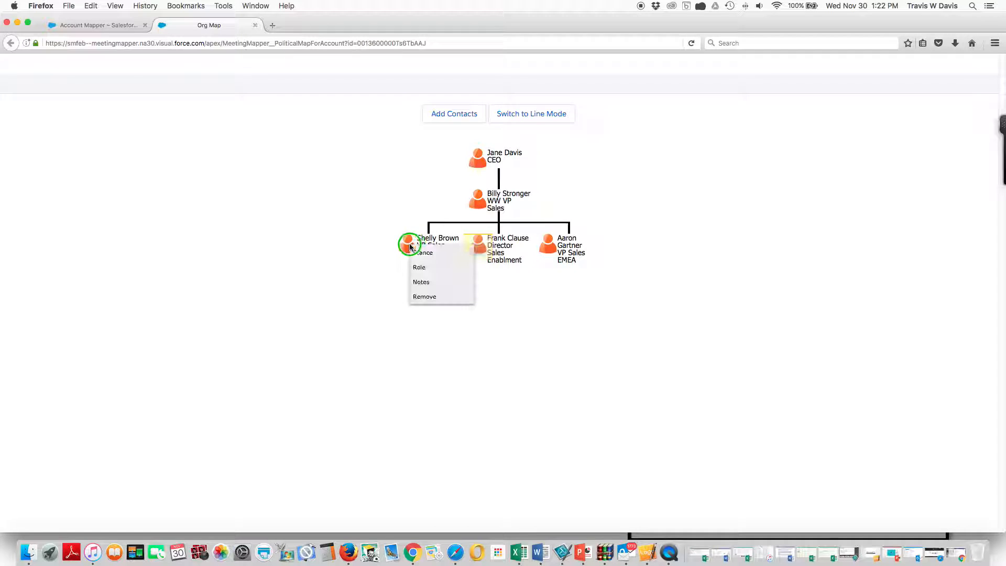
{"action": "left_click", "coordinate": [422, 253]}
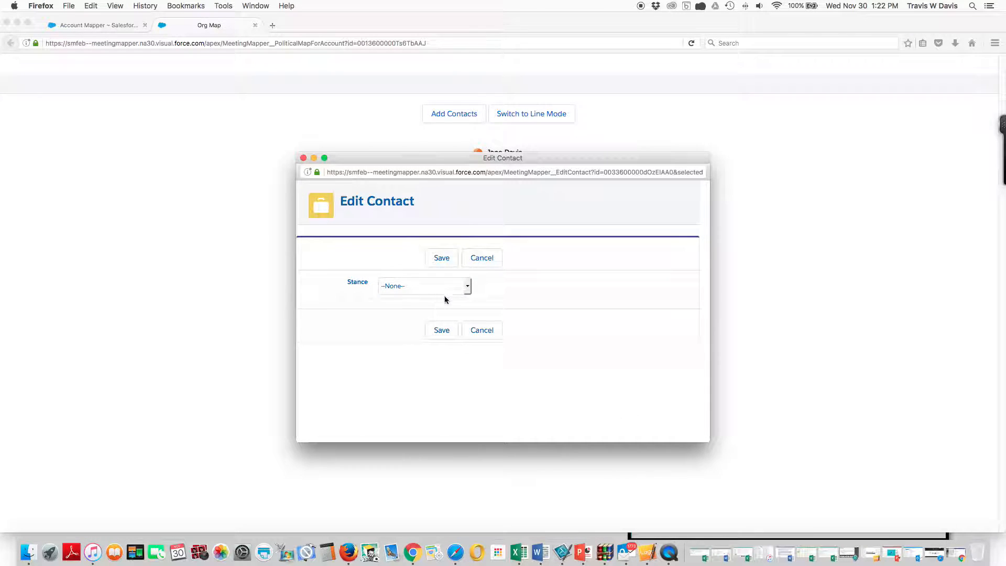
{"action": "left_click", "coordinate": [470, 287]}
{"action": "left_click", "coordinate": [433, 315]}
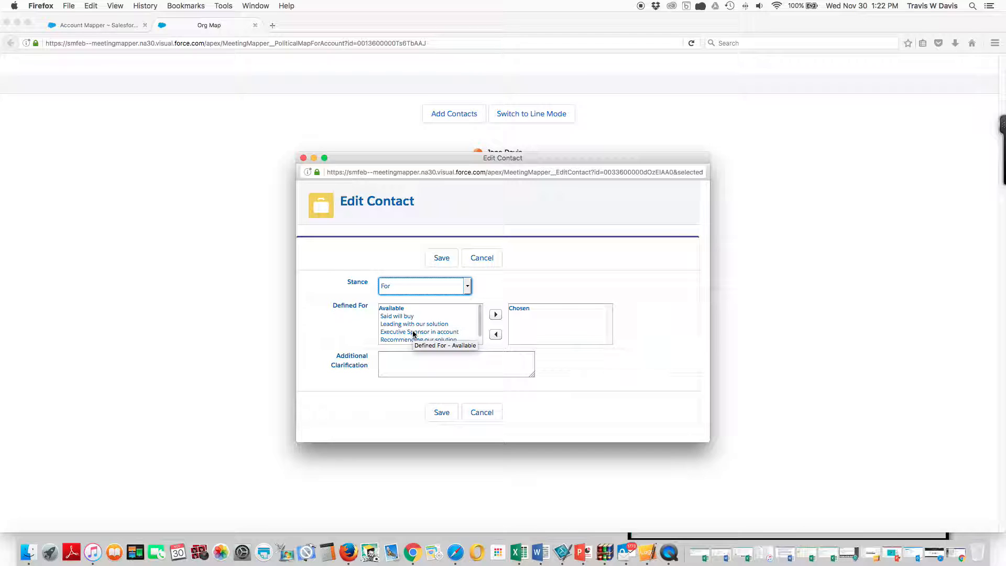
{"action": "scroll", "coordinate": [412, 330], "scroll_direction": "down", "scroll_amount": 1}
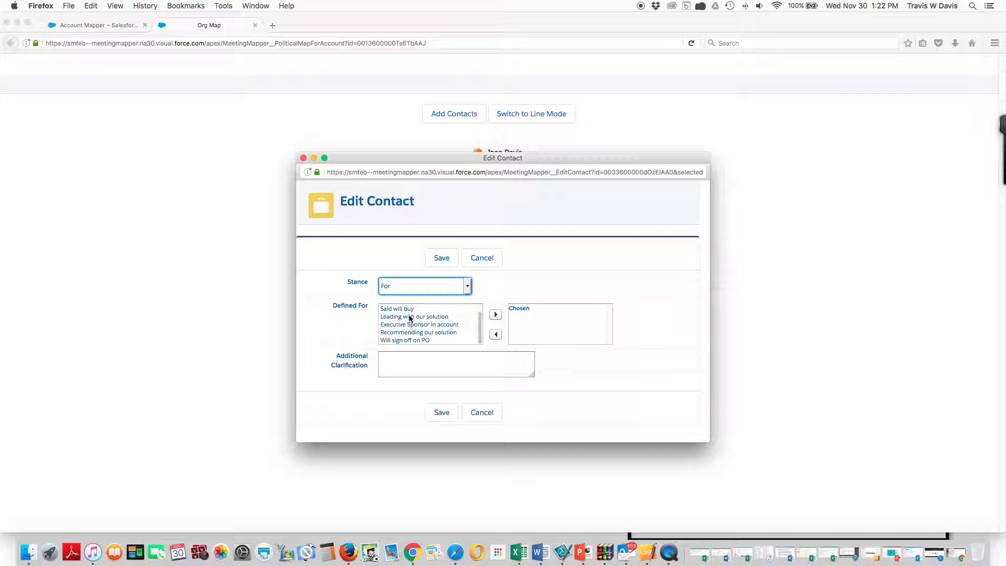
{"action": "left_click", "coordinate": [410, 317]}
{"action": "left_click", "coordinate": [496, 315]}
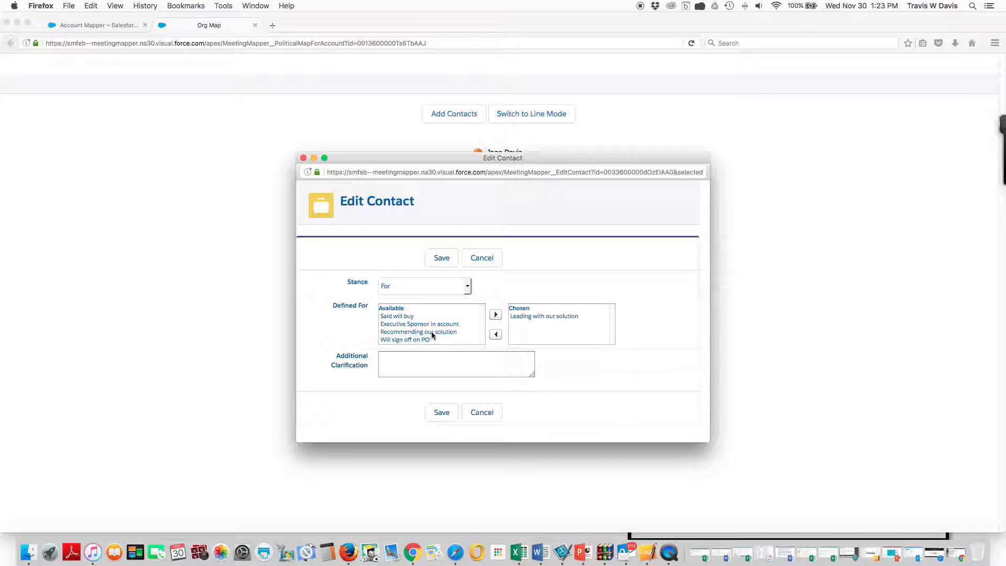
{"action": "left_click", "coordinate": [443, 262]}
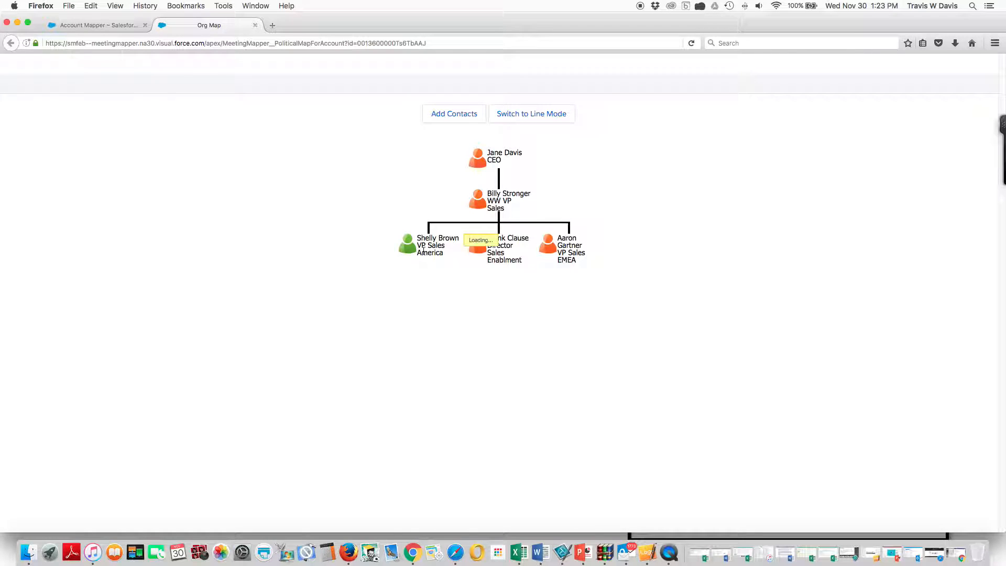
- Assign the roles Decision Maker and Evaluator to the VP Sales America and save them
{"action": "left_click", "coordinate": [411, 247]}
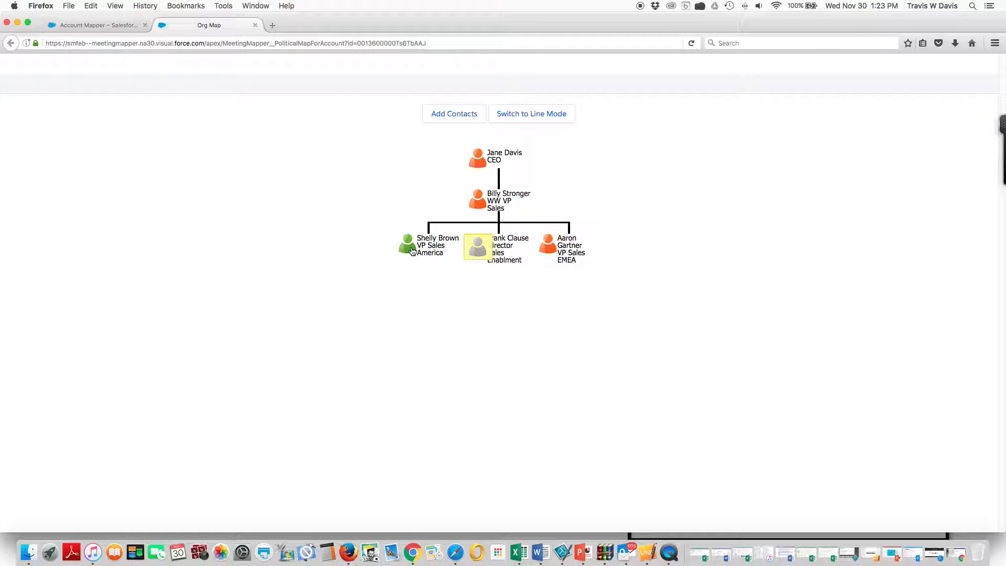
{"action": "left_click", "coordinate": [423, 270]}
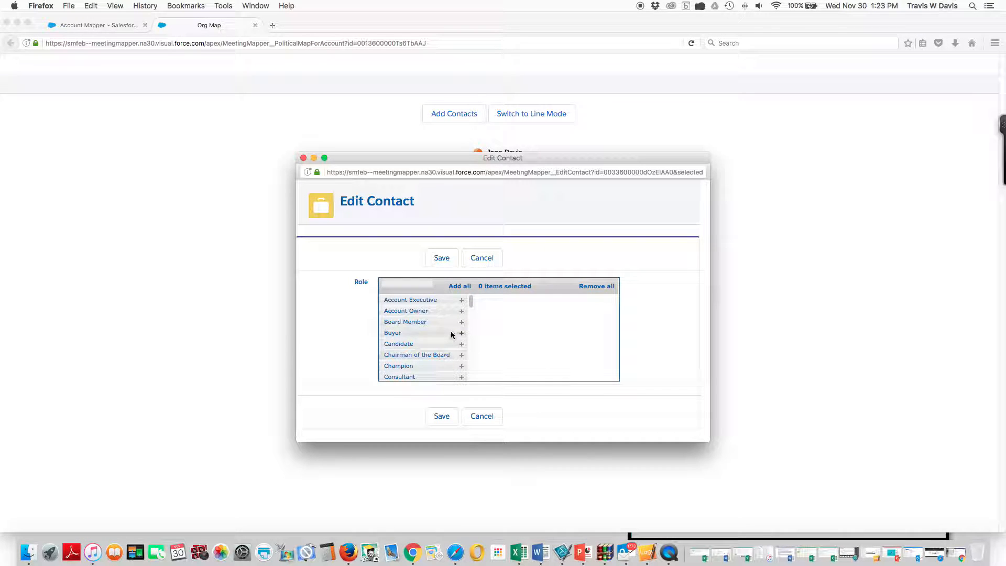
{"action": "scroll", "coordinate": [459, 353], "scroll_direction": "down", "scroll_amount": 2}
{"action": "left_click", "coordinate": [460, 354]}
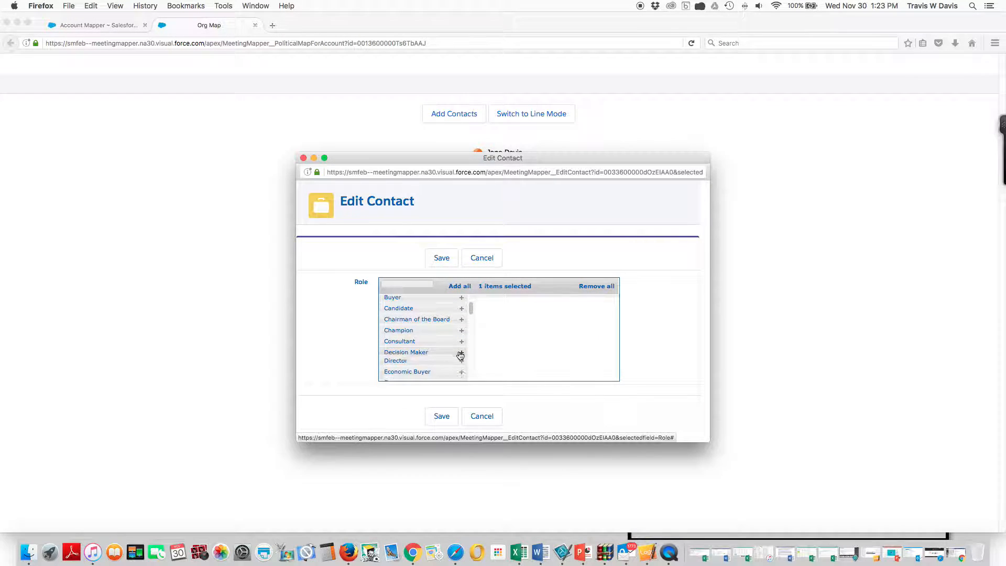
{"action": "scroll", "coordinate": [460, 354], "scroll_direction": "down", "scroll_amount": 3}
{"action": "left_click", "coordinate": [461, 355]}
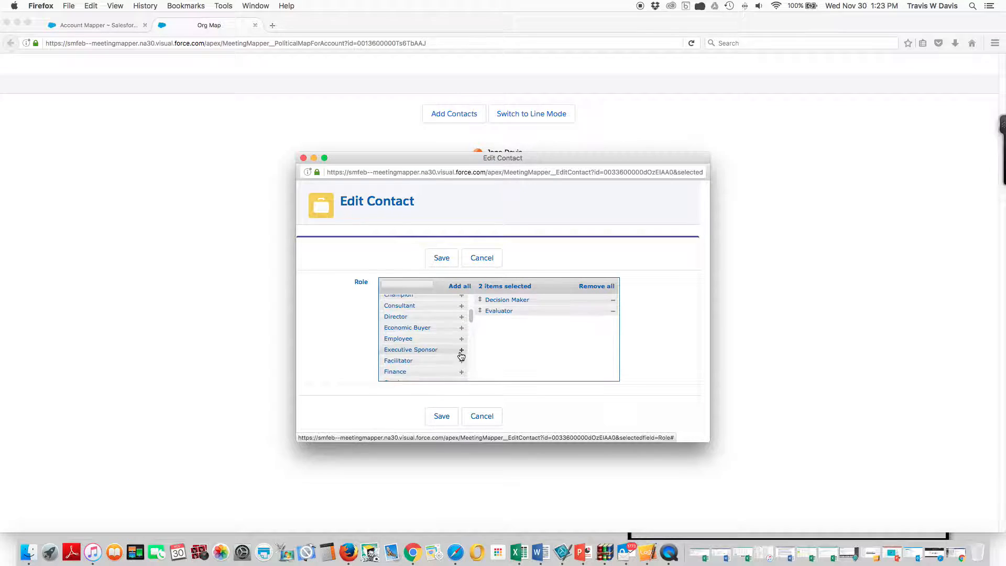
{"action": "left_click", "coordinate": [441, 258]}
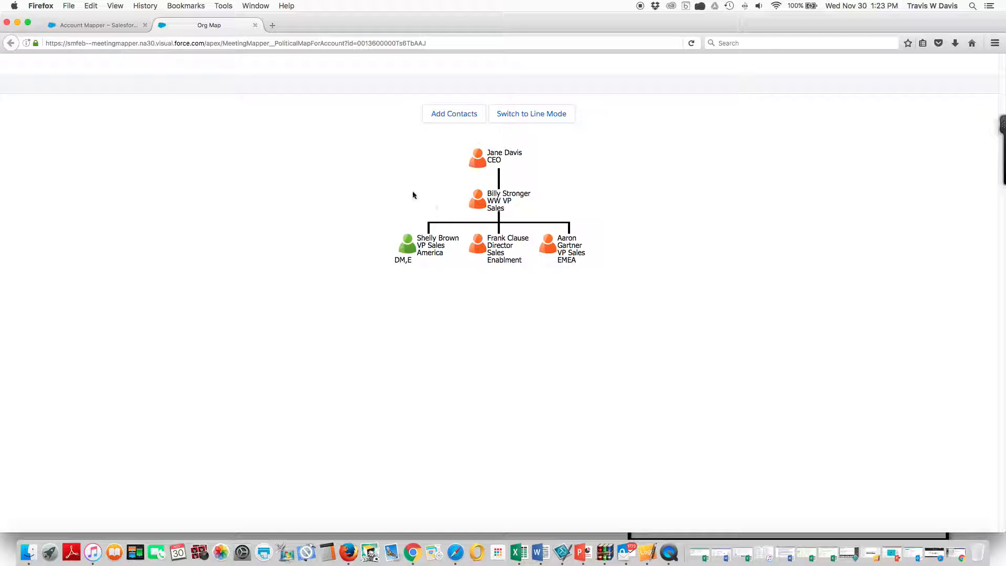
- Close the org map and open the B4 Box account's Account Mapper plan from its account health page
{"action": "left_click", "coordinate": [255, 25]}
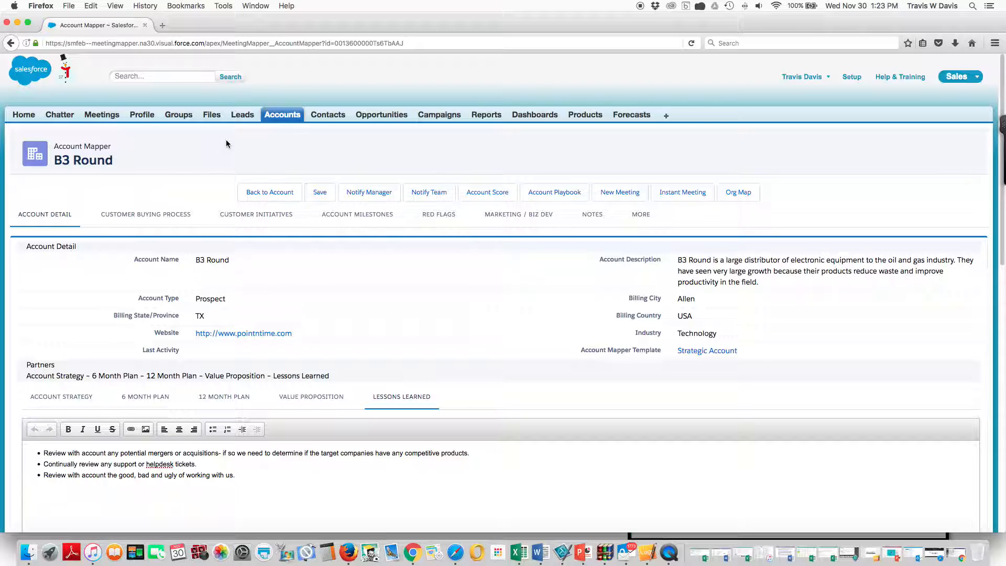
{"action": "left_click", "coordinate": [280, 117]}
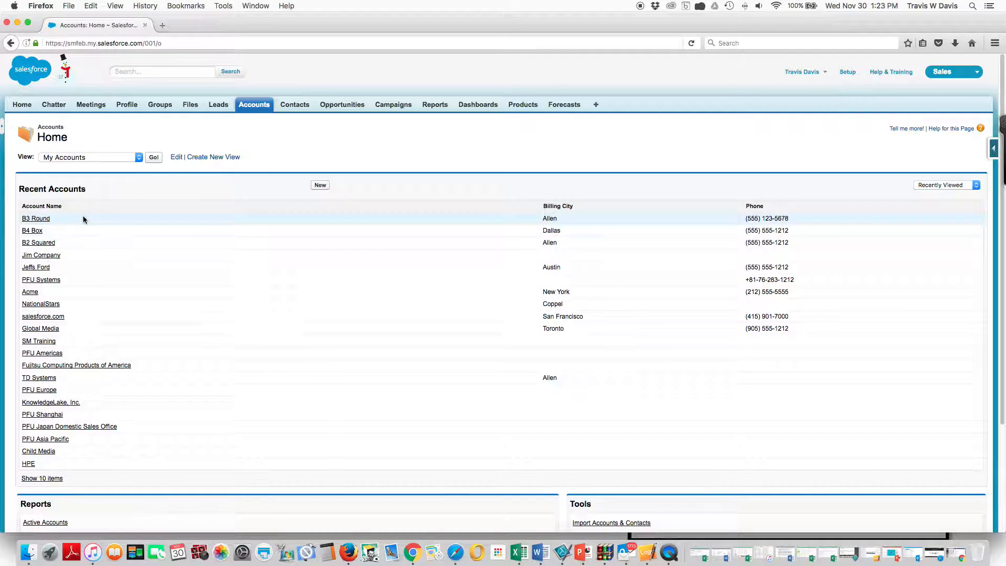
{"action": "left_click", "coordinate": [41, 234]}
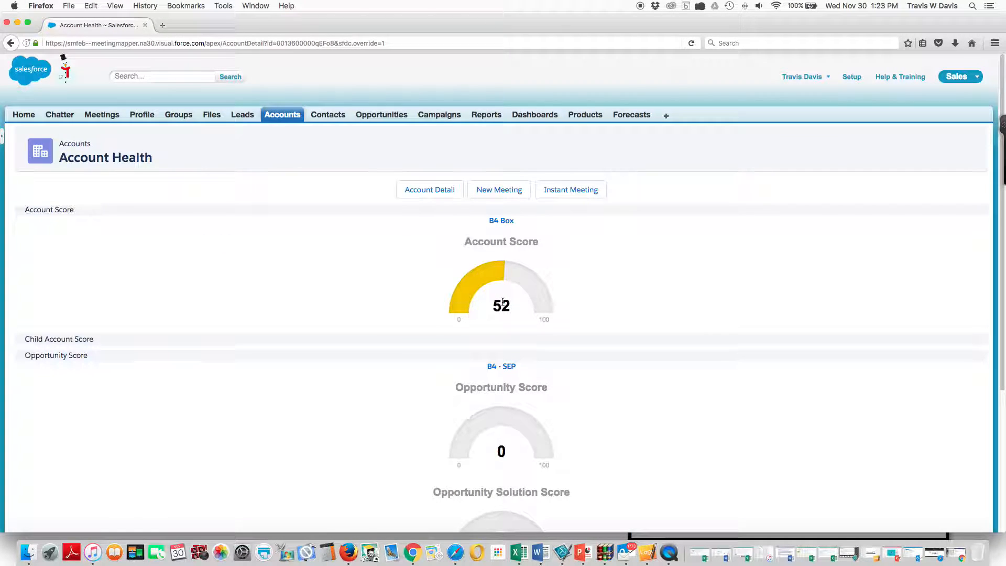
{"action": "left_click", "coordinate": [500, 221]}
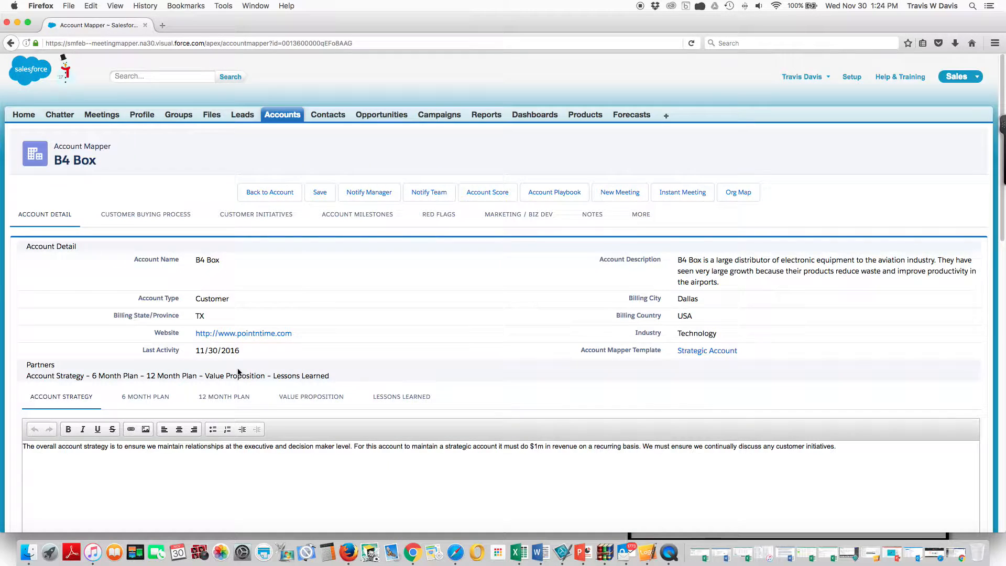
{"action": "scroll", "coordinate": [241, 369], "scroll_direction": "down", "scroll_amount": 4}
{"action": "scroll", "coordinate": [238, 365], "scroll_direction": "up", "scroll_amount": 3}
{"action": "left_click", "coordinate": [160, 135]}
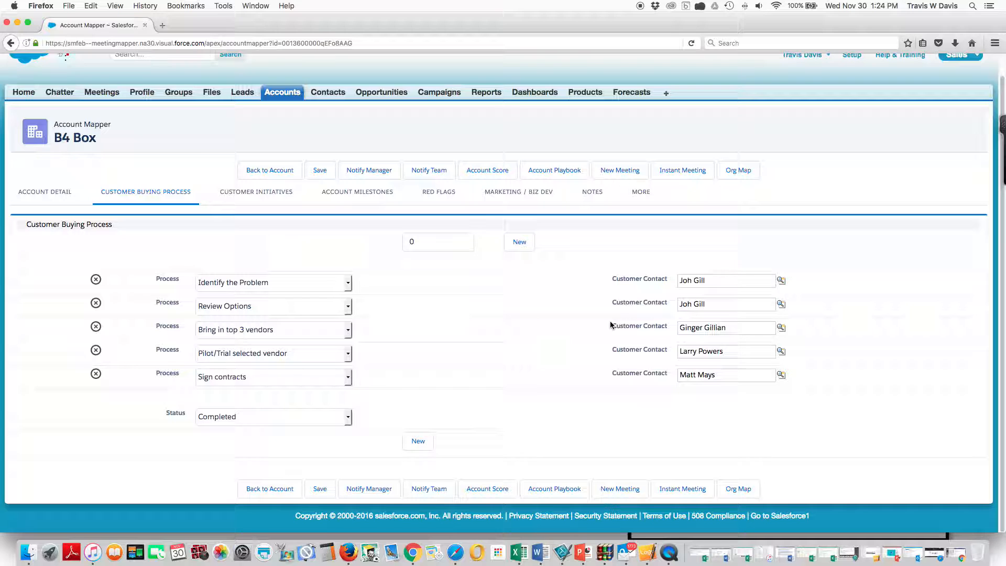
{"action": "left_click", "coordinate": [272, 192]}
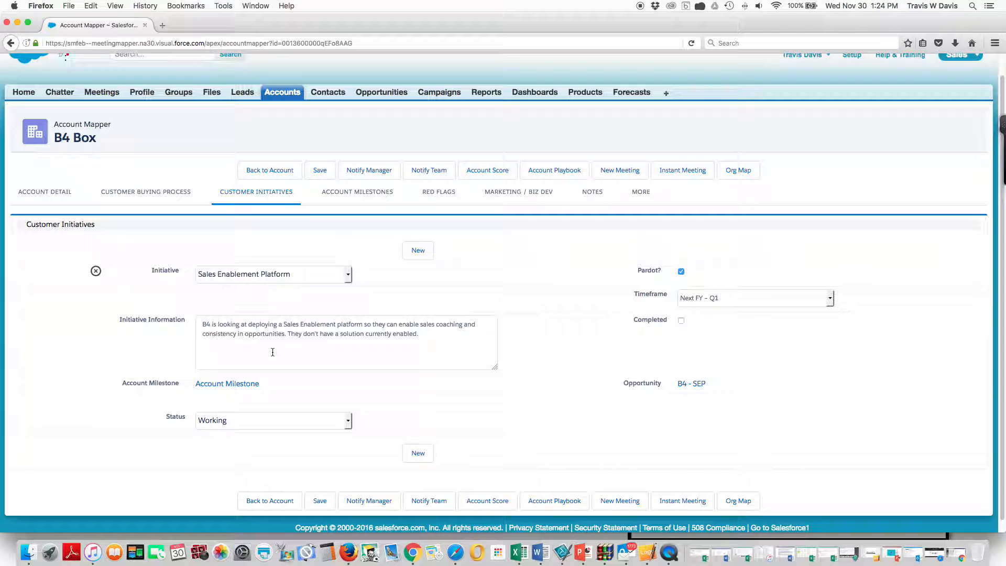
{"action": "left_click", "coordinate": [356, 194]}
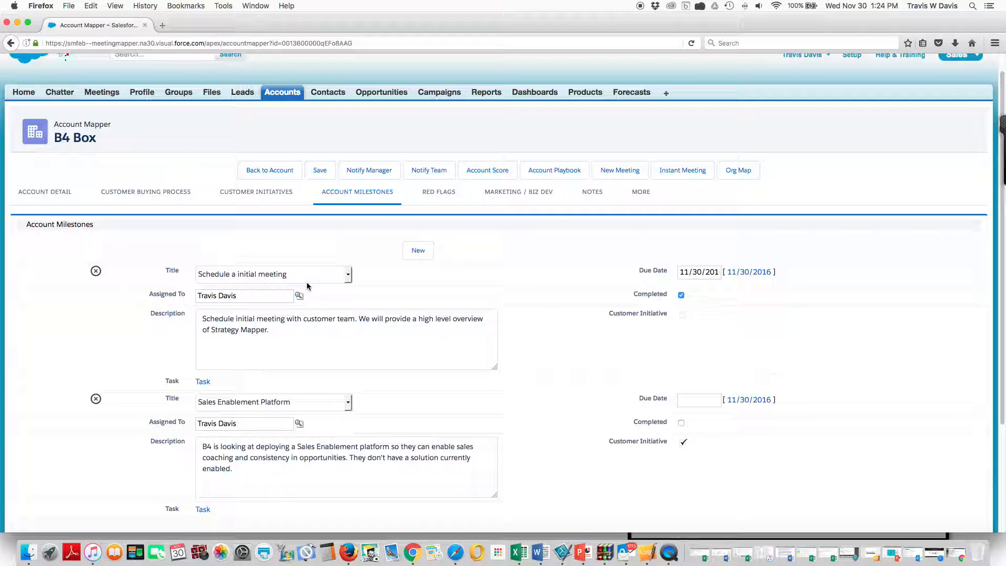
{"action": "left_click", "coordinate": [447, 197]}
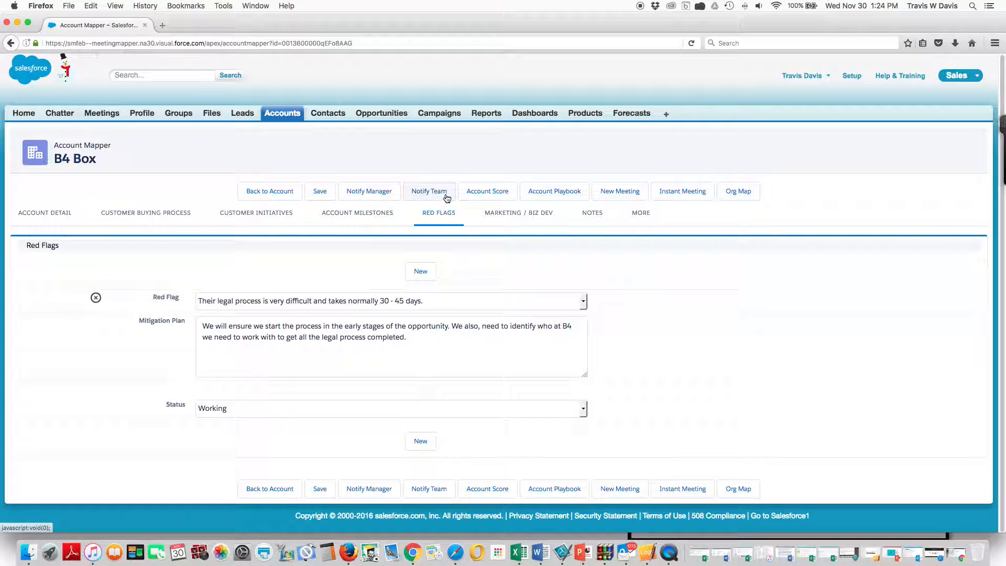
{"action": "left_click", "coordinate": [547, 217]}
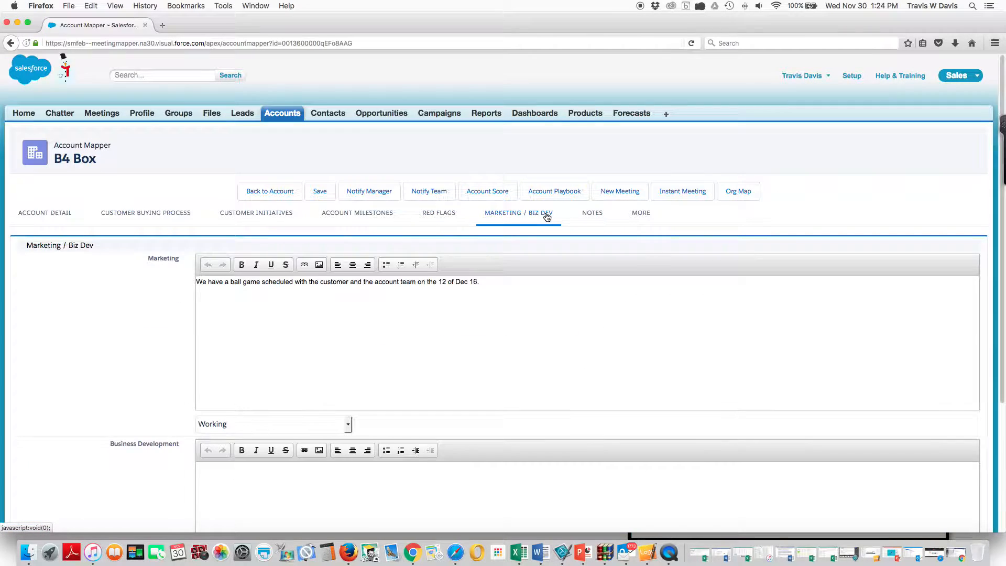
{"action": "left_click", "coordinate": [590, 216]}
- Check B4 Box's competitors and read through the details of its recorded meeting
{"action": "left_click", "coordinate": [633, 216]}
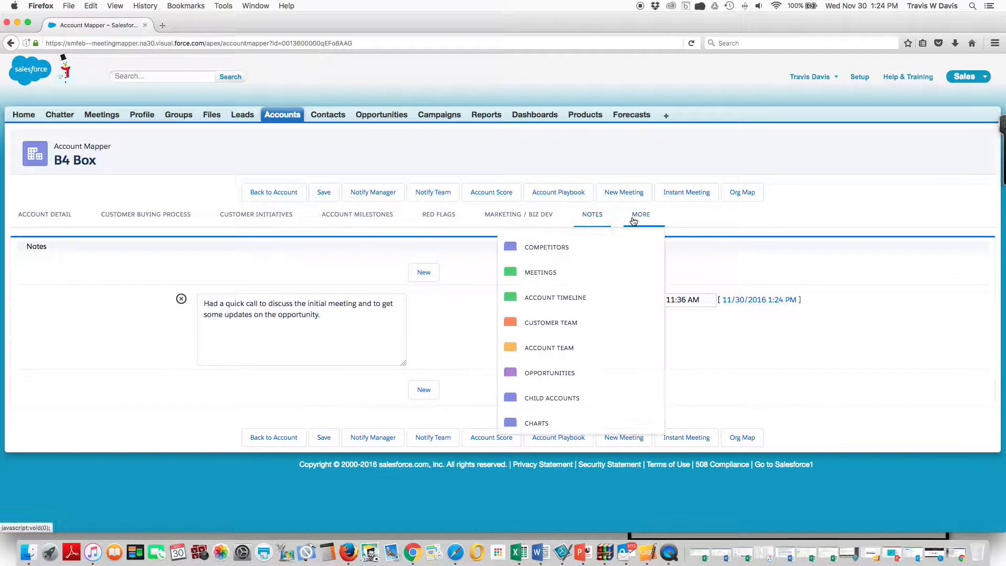
{"action": "left_click", "coordinate": [582, 248]}
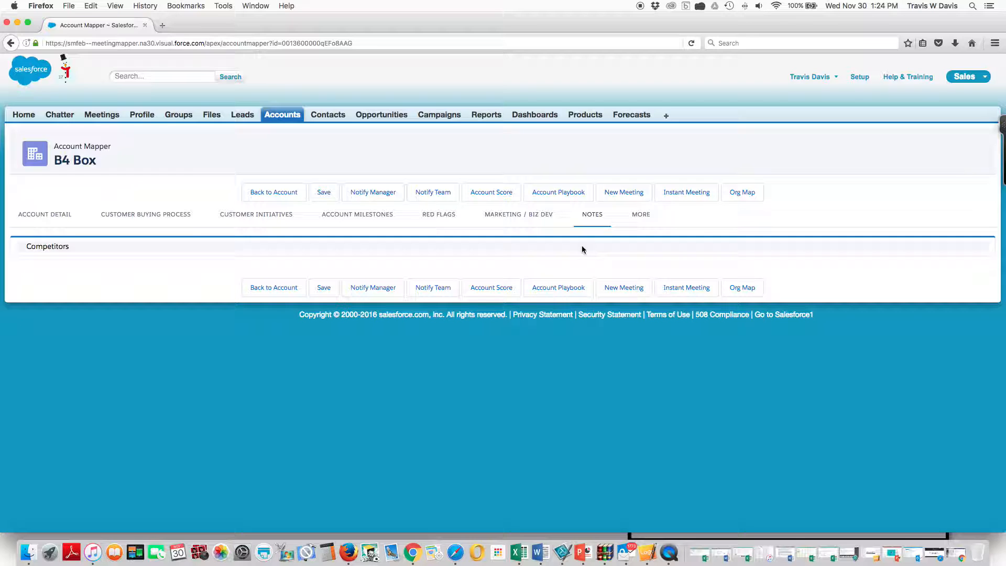
{"action": "left_click", "coordinate": [642, 218]}
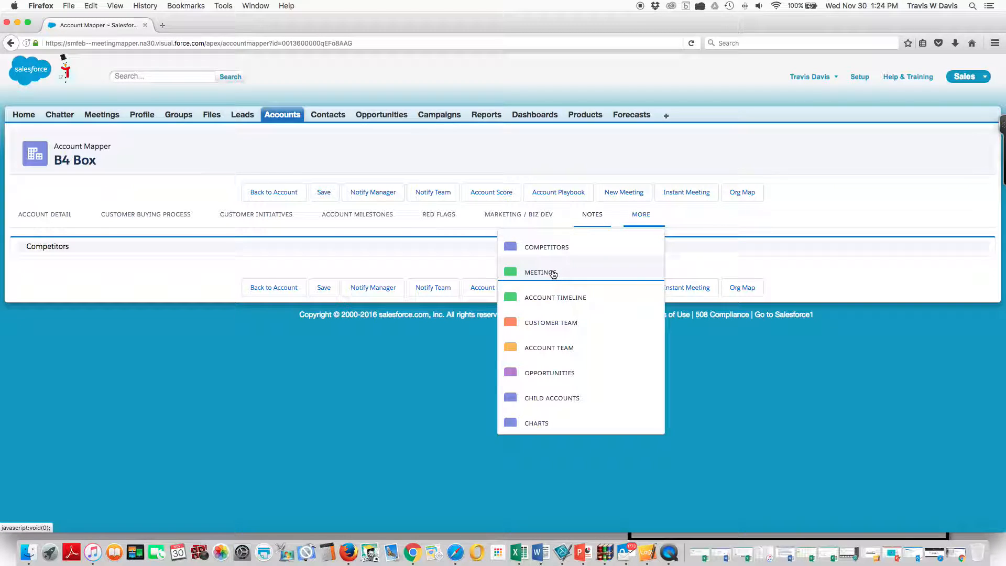
{"action": "left_click", "coordinate": [553, 274]}
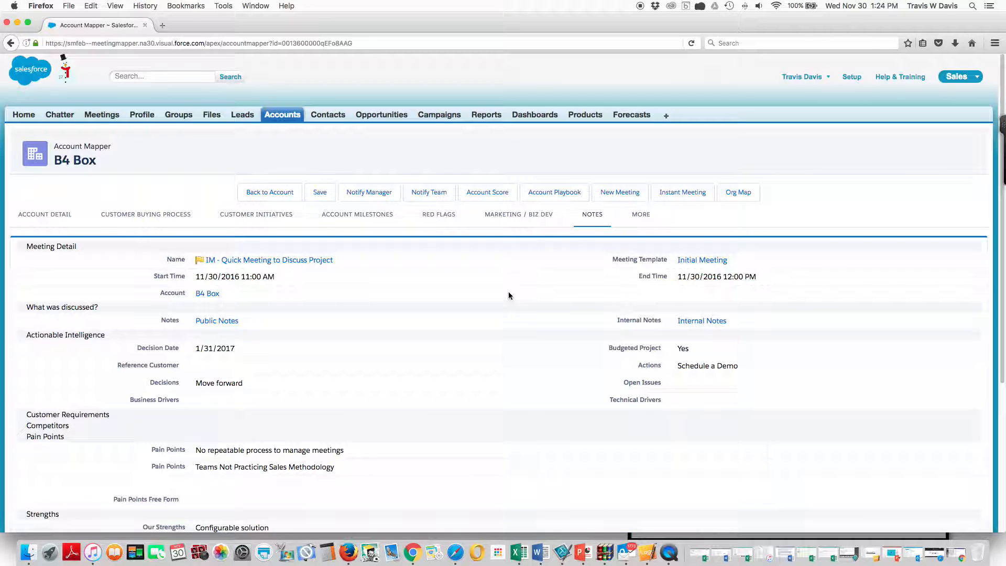
{"action": "scroll", "coordinate": [508, 296], "scroll_direction": "down", "scroll_amount": 3}
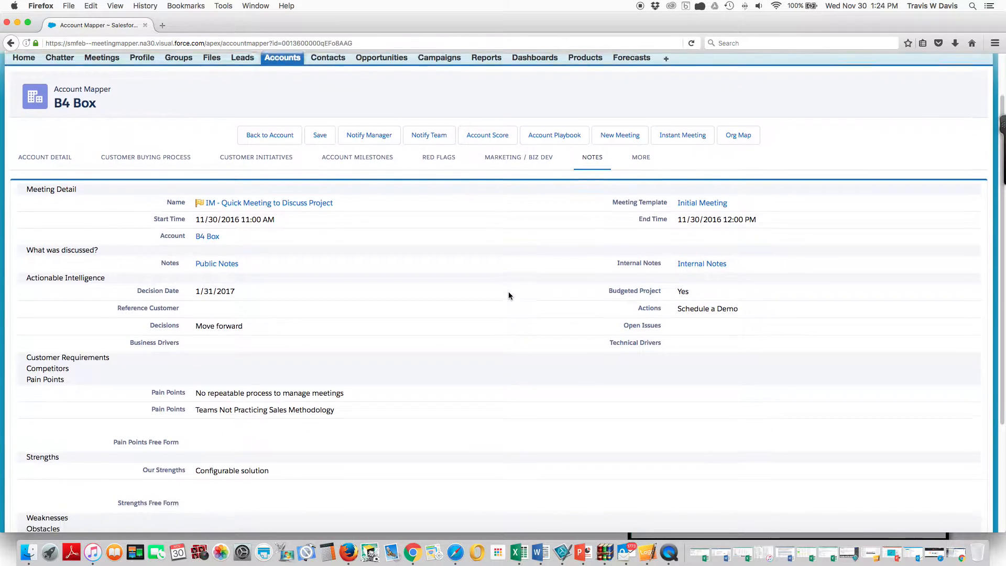
{"action": "scroll", "coordinate": [508, 296], "scroll_direction": "down", "scroll_amount": 1}
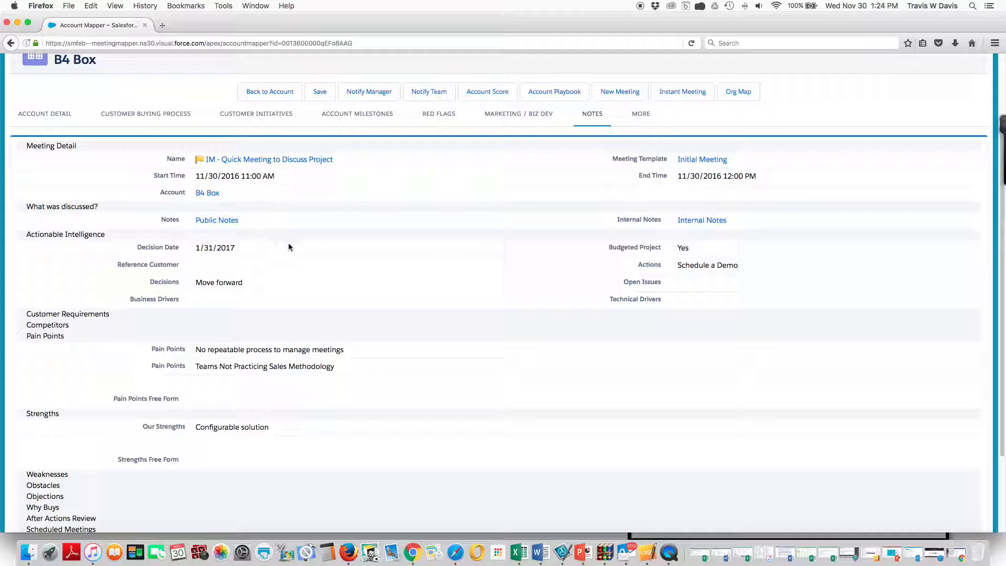
{"action": "scroll", "coordinate": [288, 244], "scroll_direction": "down", "scroll_amount": 4}
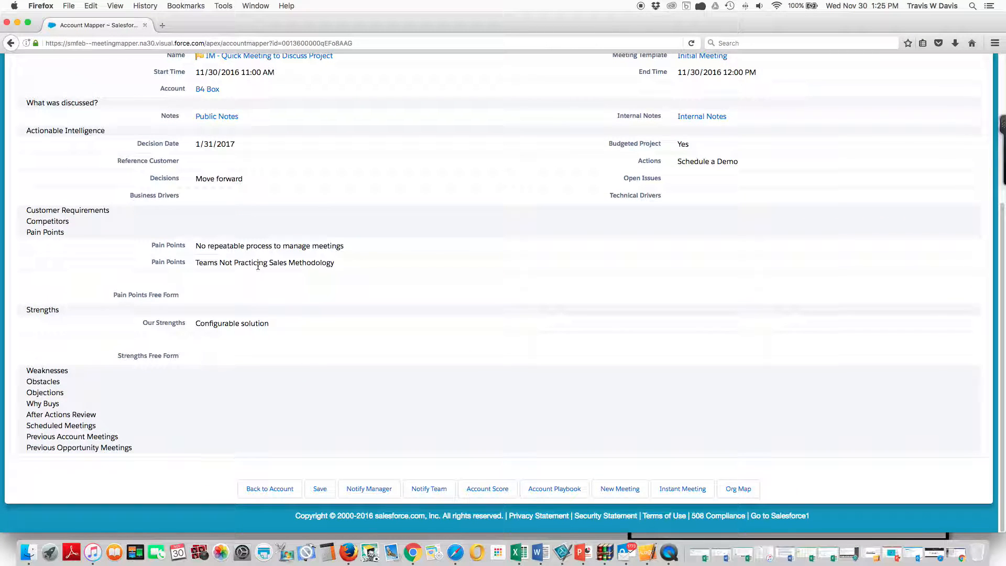
{"action": "scroll", "coordinate": [256, 283], "scroll_direction": "up", "scroll_amount": 5}
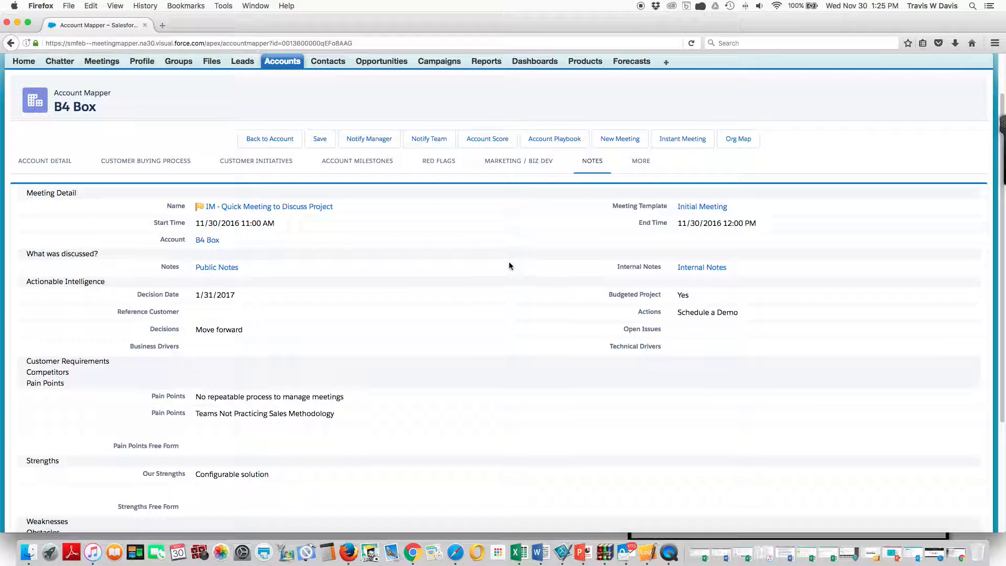
{"action": "left_click", "coordinate": [640, 163]}
{"action": "left_click", "coordinate": [555, 243]}
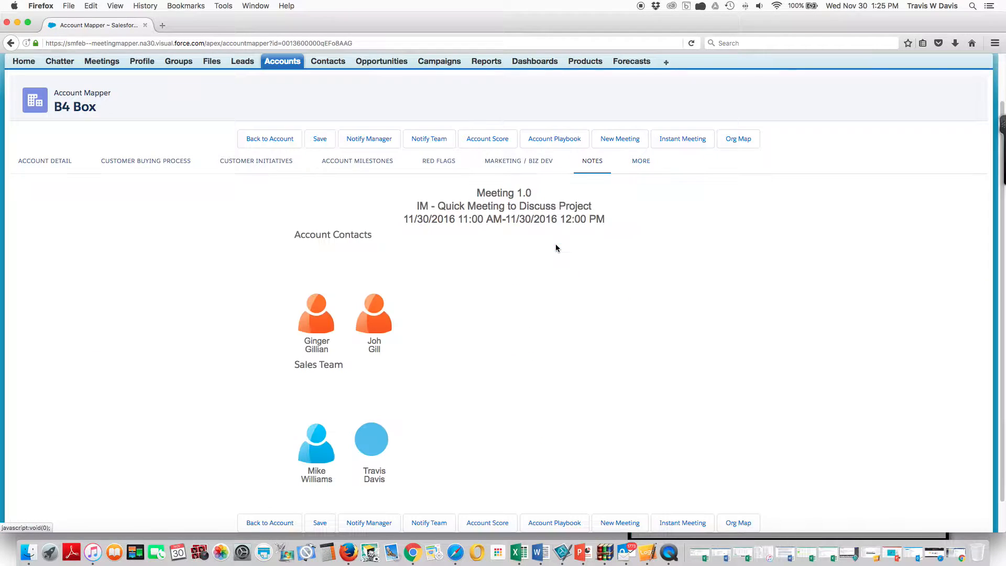
{"action": "scroll", "coordinate": [511, 424], "scroll_direction": "down", "scroll_amount": 1}
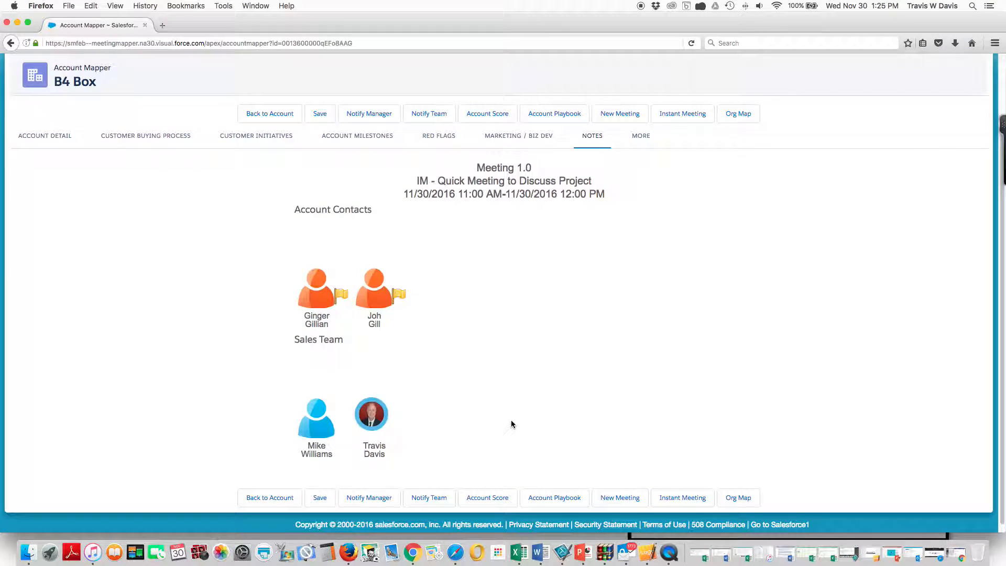
{"action": "scroll", "coordinate": [511, 424], "scroll_direction": "up", "scroll_amount": 1}
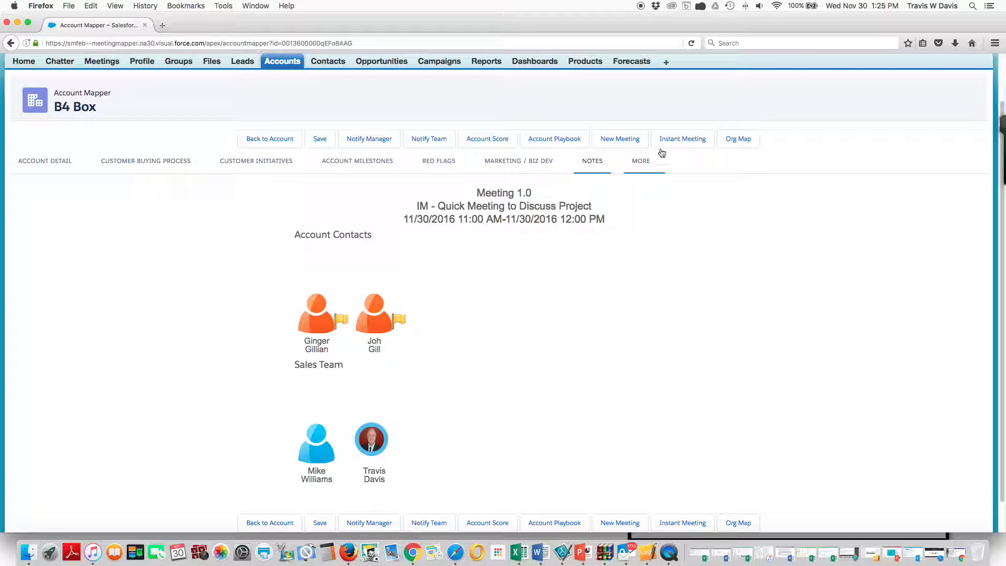
- View B4 Box's customer team and its account team with their assigned roles
{"action": "left_click", "coordinate": [641, 161]}
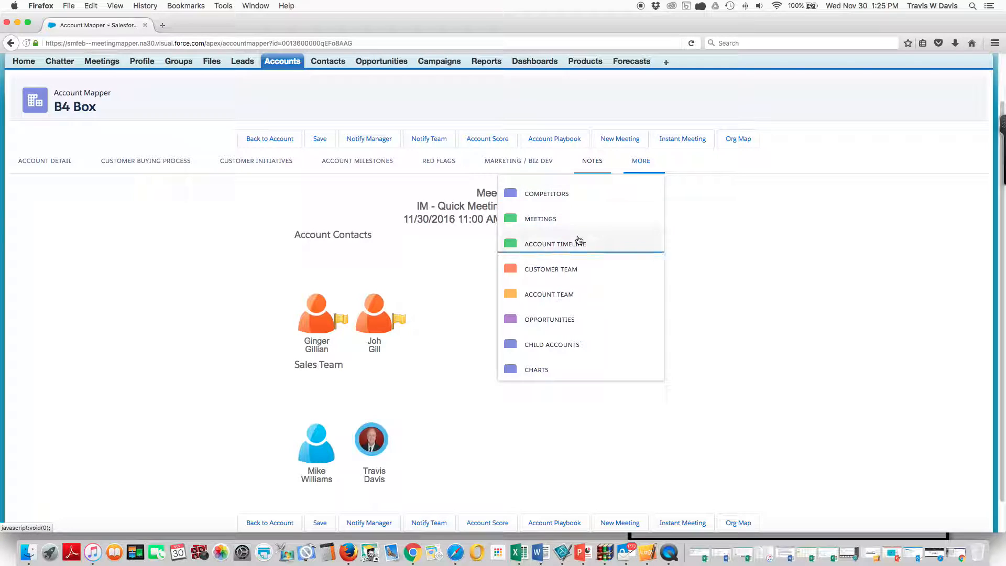
{"action": "left_click", "coordinate": [570, 269]}
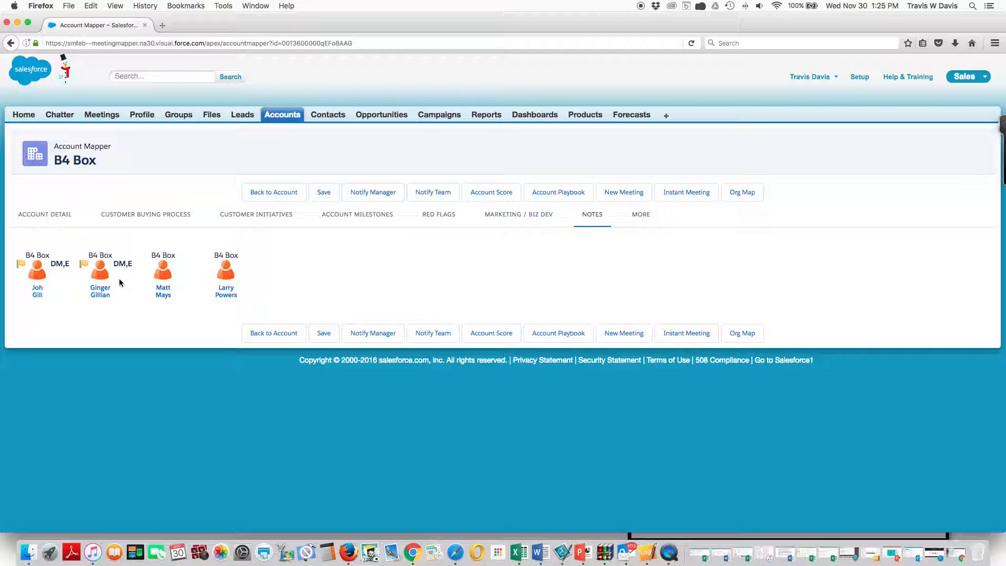
{"action": "left_click", "coordinate": [651, 216]}
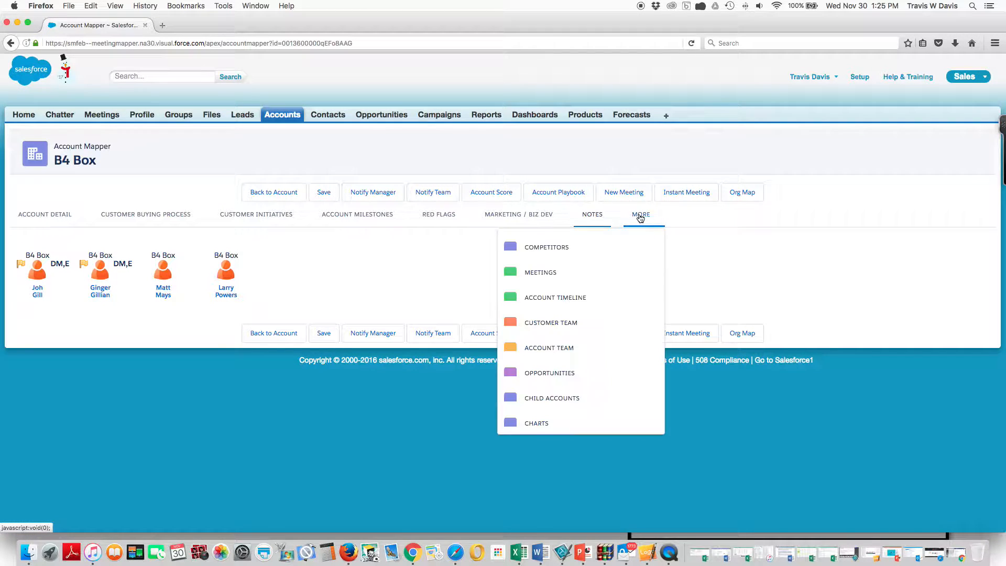
{"action": "left_click", "coordinate": [544, 348]}
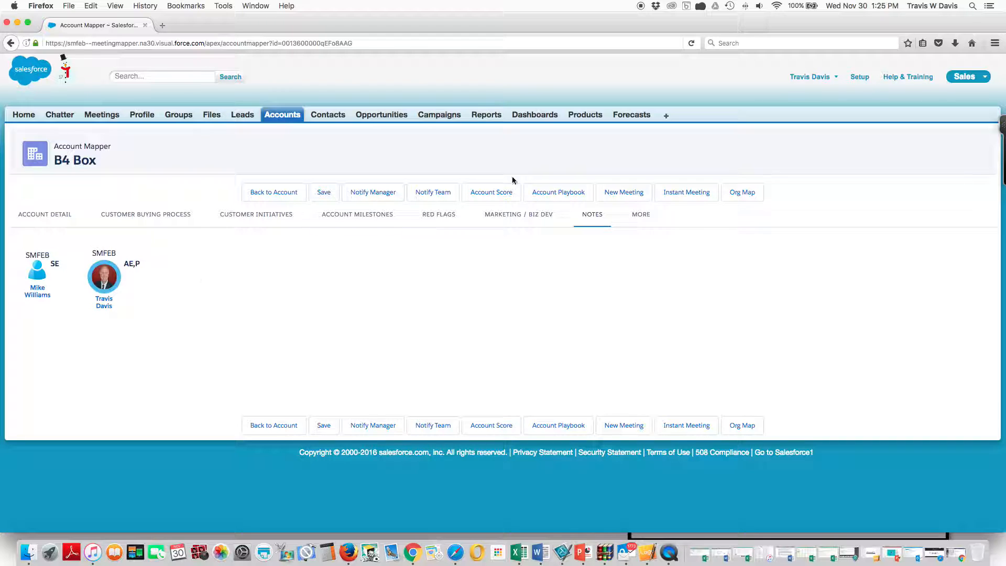
- View B4 Box's open opportunities and its child accounts in the account plan
{"action": "left_click", "coordinate": [640, 214]}
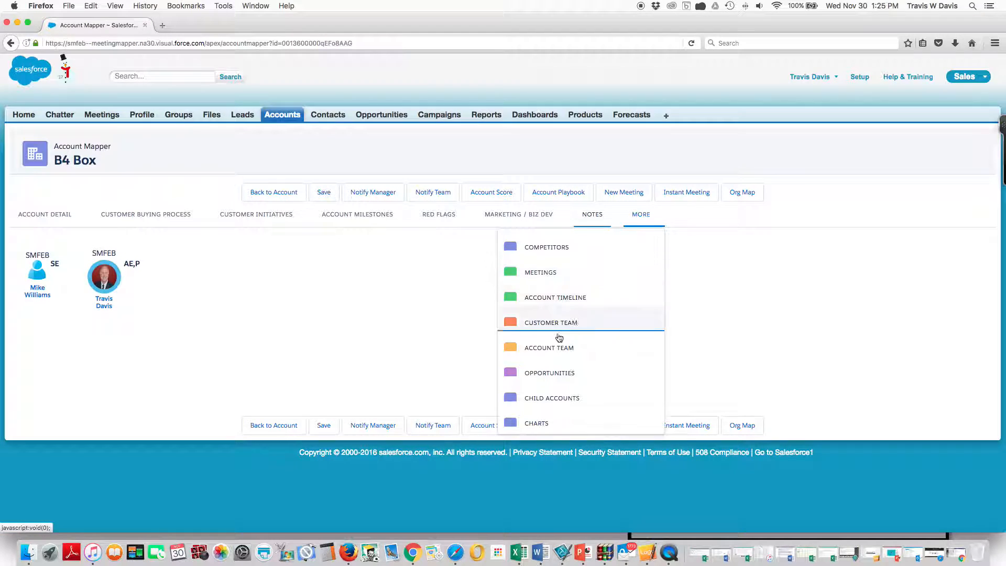
{"action": "left_click", "coordinate": [550, 373]}
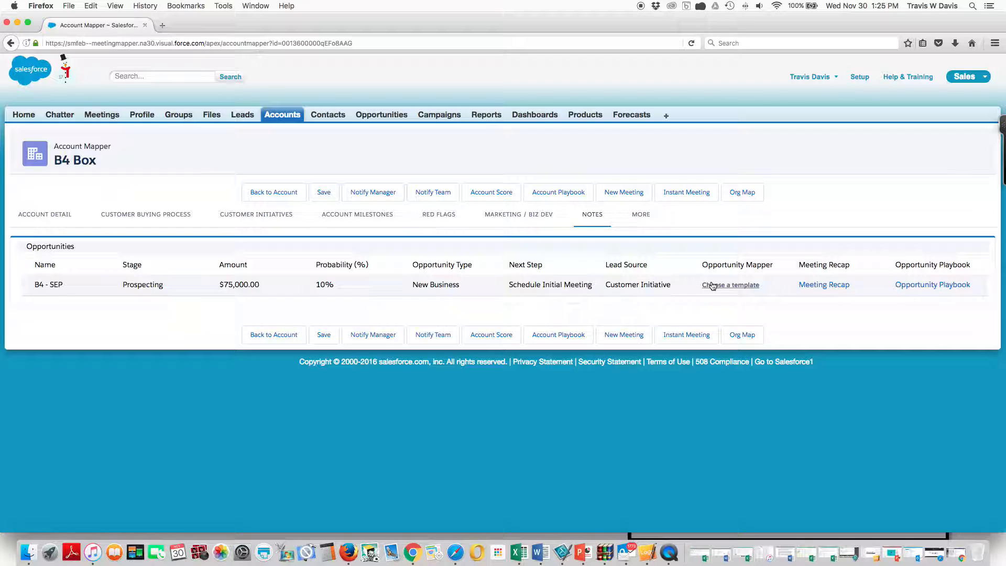
{"action": "left_click", "coordinate": [636, 217]}
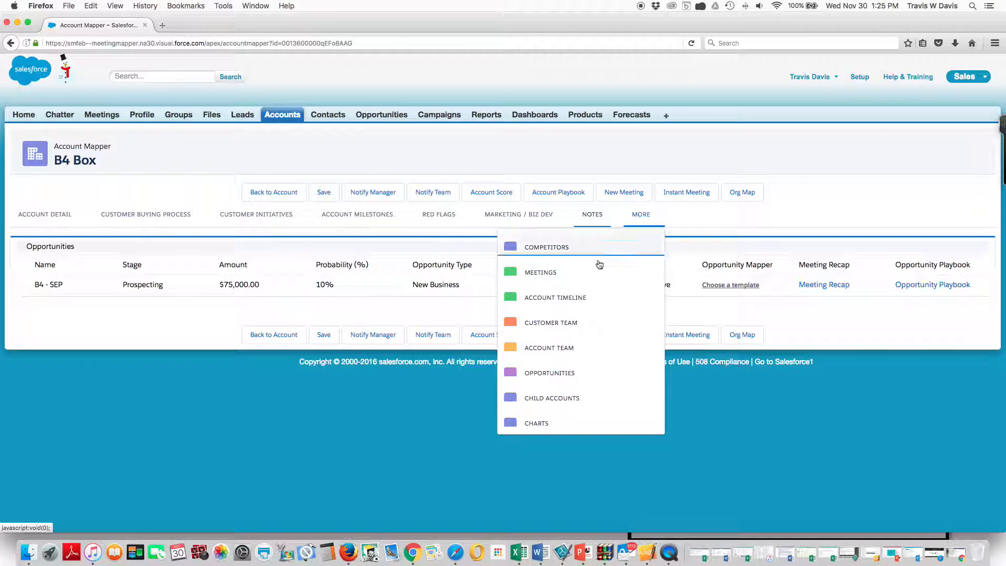
{"action": "left_click", "coordinate": [557, 399]}
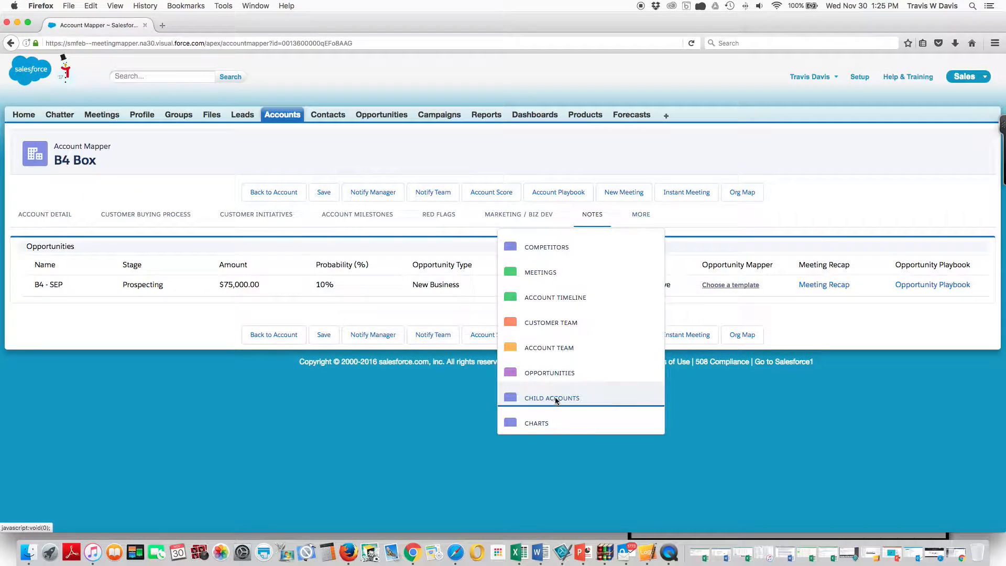
- Review B4 Box's charts for account revenue, products and services, and past, present and potential revenue
{"action": "left_click", "coordinate": [639, 216]}
{"action": "left_click", "coordinate": [566, 424]}
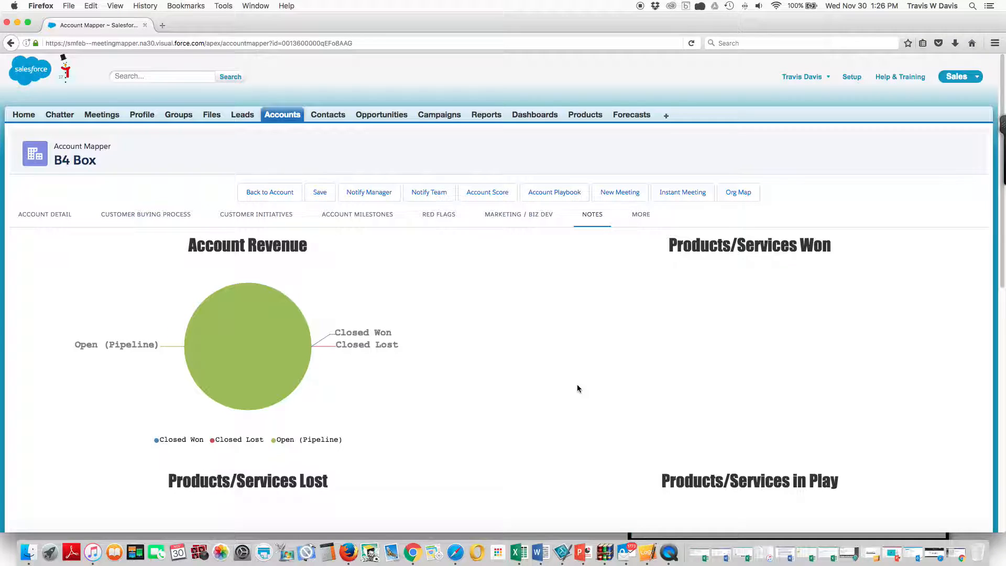
{"action": "scroll", "coordinate": [577, 389], "scroll_direction": "down", "scroll_amount": 3}
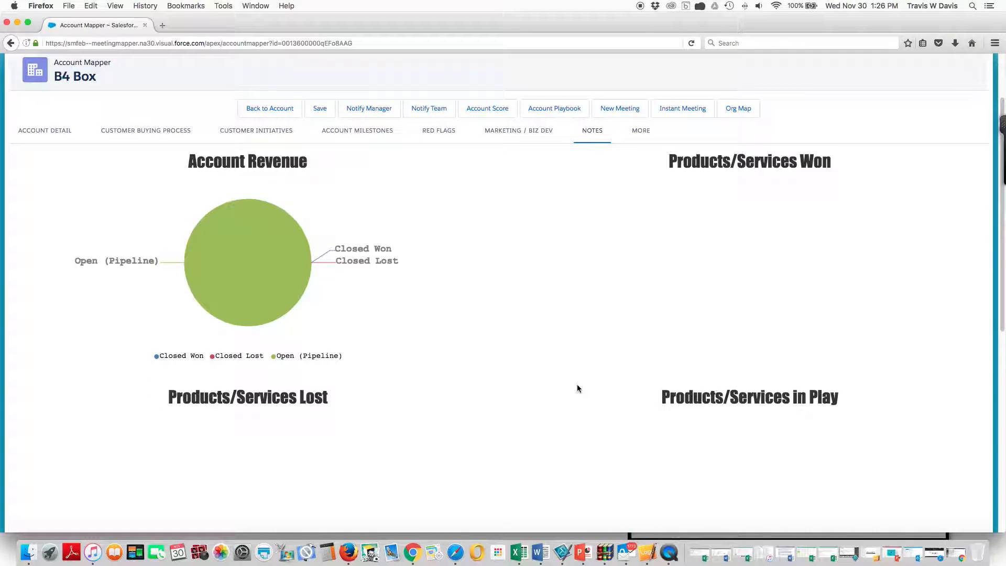
{"action": "mouse_move", "coordinate": [250, 247]}
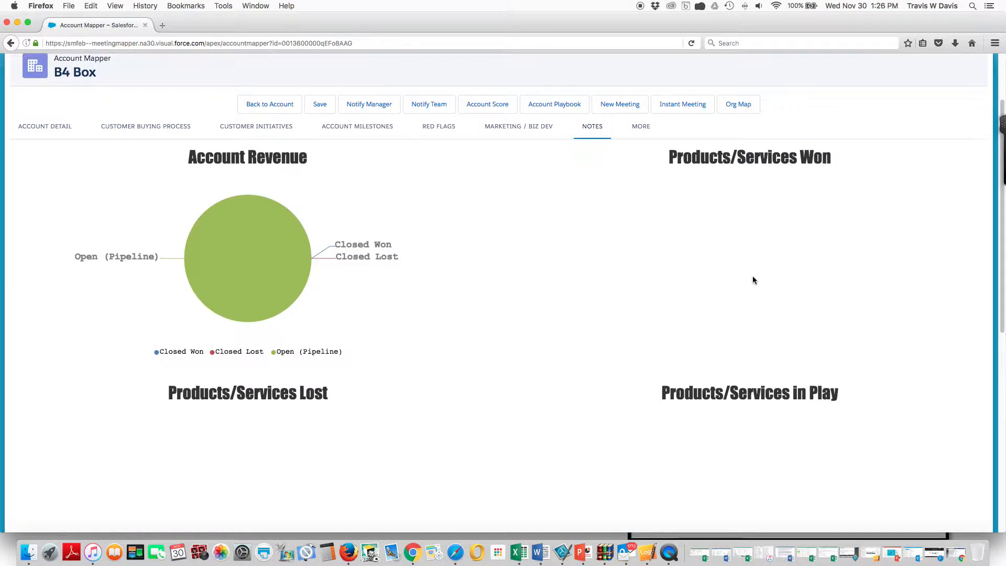
{"action": "scroll", "coordinate": [601, 283], "scroll_direction": "down", "scroll_amount": 2}
{"action": "scroll", "coordinate": [600, 284], "scroll_direction": "down", "scroll_amount": 10}
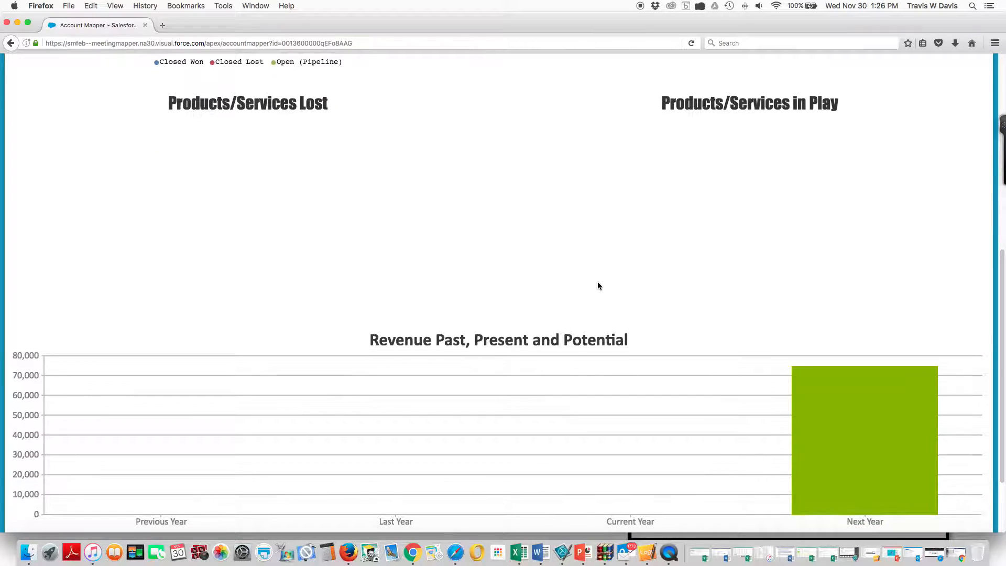
{"action": "mouse_move", "coordinate": [819, 375]}
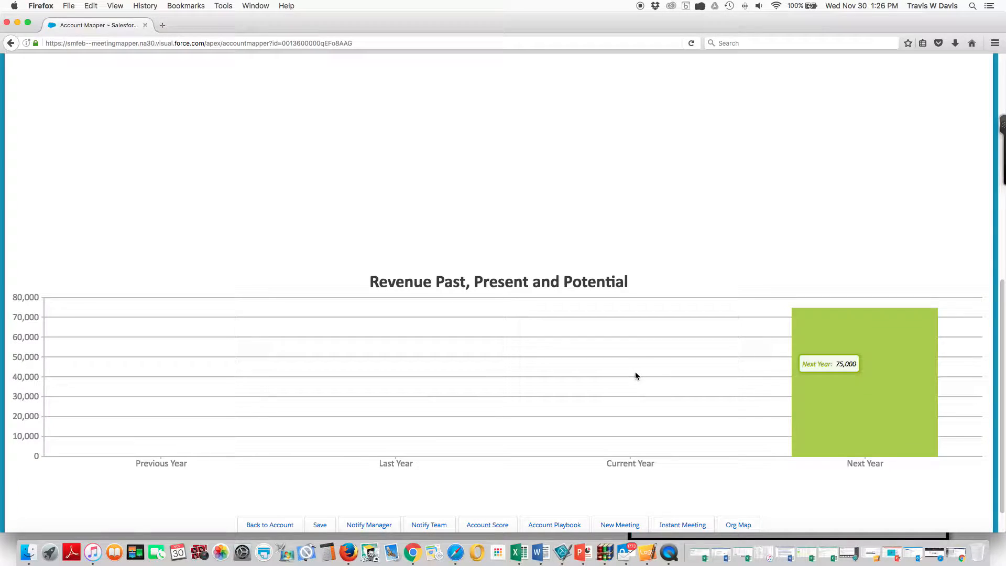
- Open B4 Box's org map, look over the mapped contacts, and close it
{"action": "scroll", "coordinate": [489, 193], "scroll_direction": "up", "scroll_amount": 8}
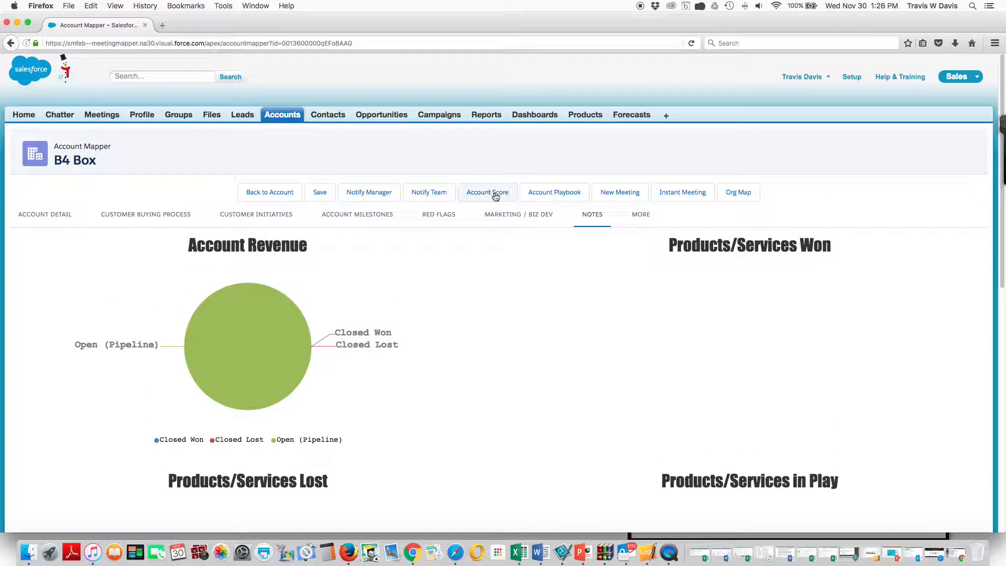
{"action": "left_click", "coordinate": [739, 193]}
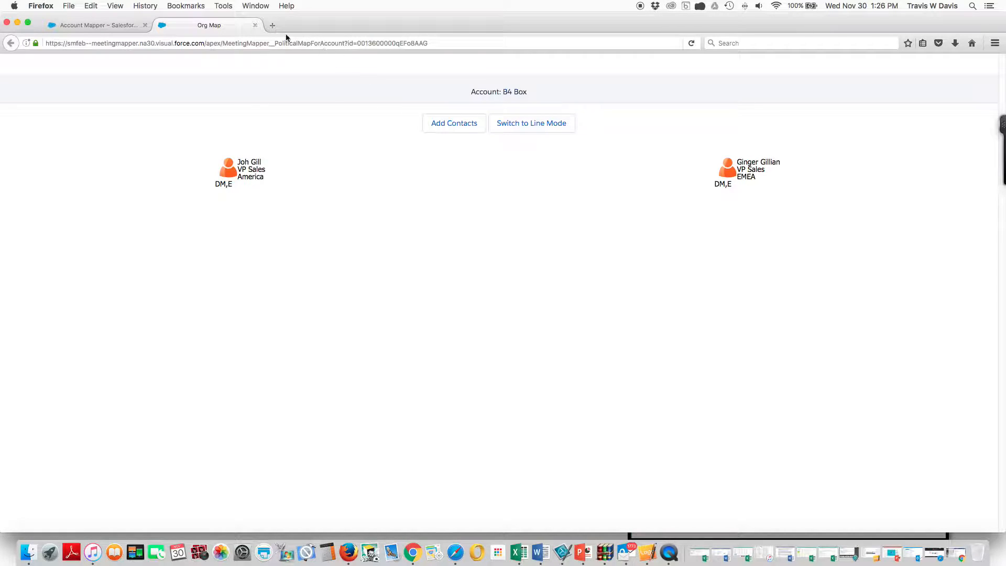
{"action": "left_click", "coordinate": [254, 25]}
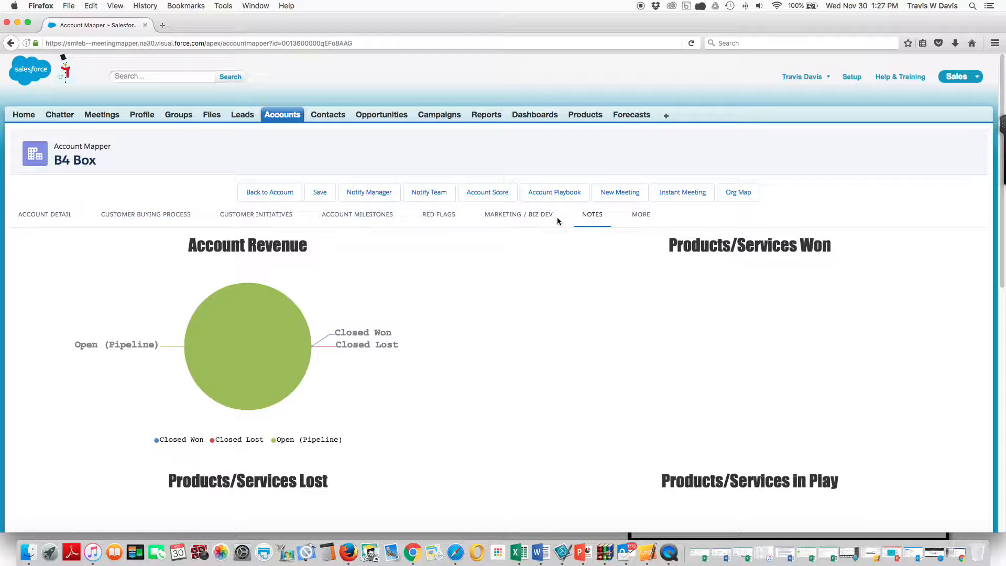
- Open B4 Box's Account Playbook and read its overview, description, revenue information, opportunities, and account plan
{"action": "left_click", "coordinate": [551, 198]}
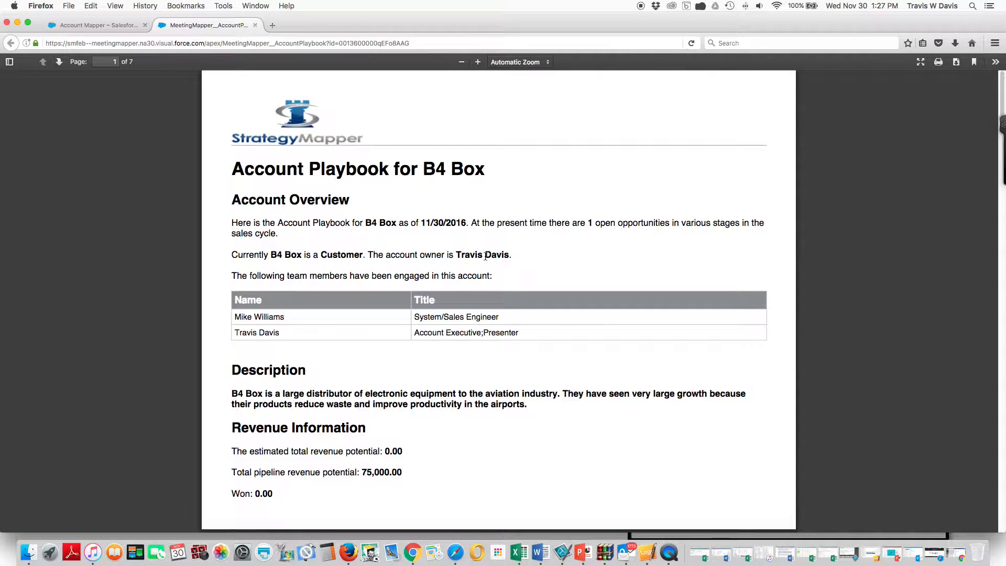
{"action": "scroll", "coordinate": [485, 256], "scroll_direction": "down", "scroll_amount": 3}
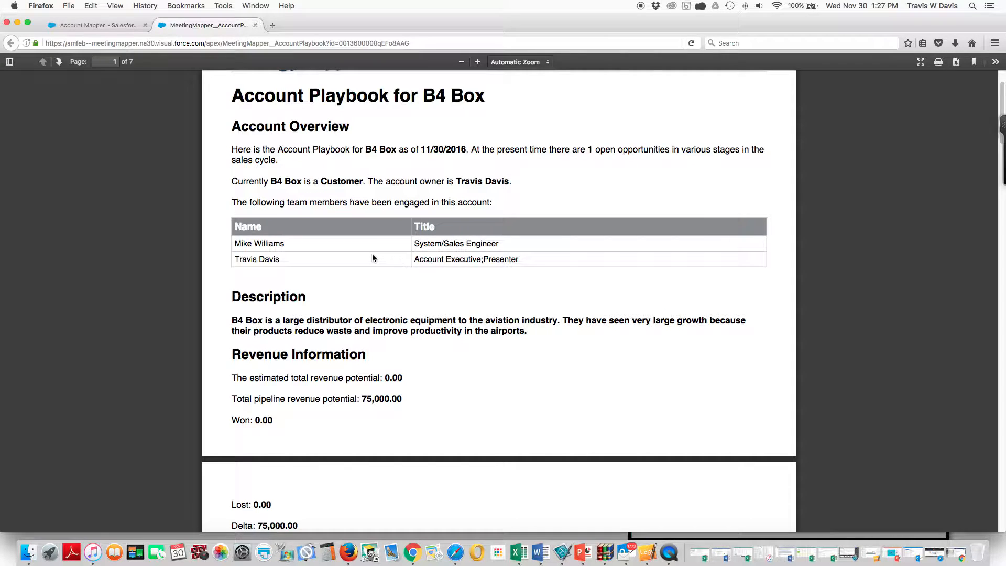
{"action": "scroll", "coordinate": [380, 283], "scroll_direction": "down", "scroll_amount": 2}
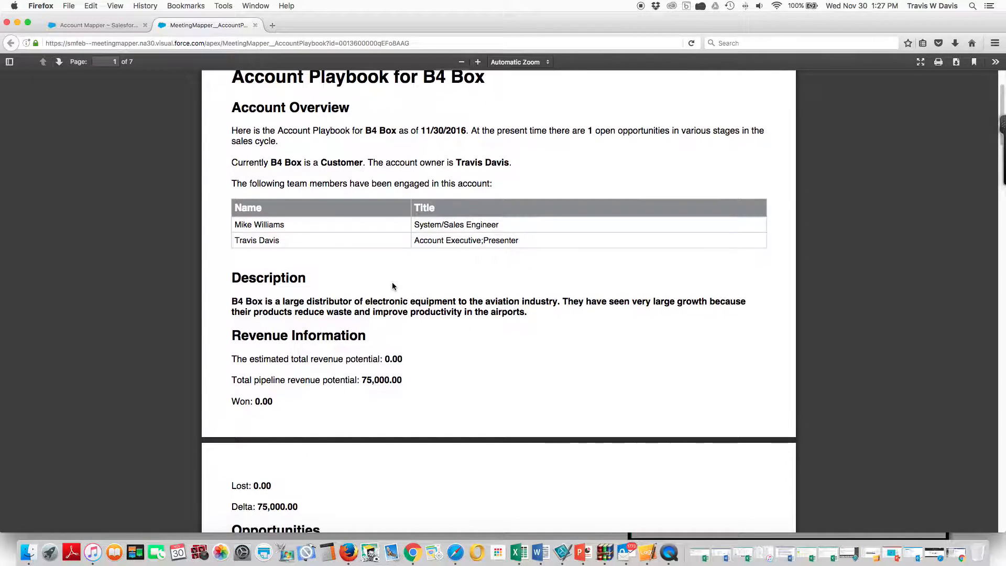
{"action": "scroll", "coordinate": [392, 283], "scroll_direction": "down", "scroll_amount": 4}
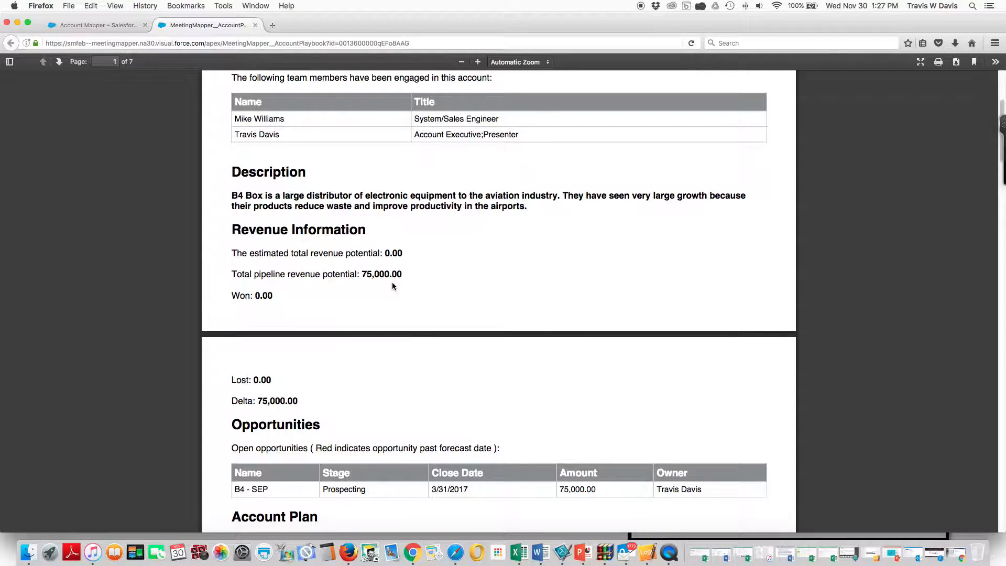
{"action": "scroll", "coordinate": [393, 283], "scroll_direction": "down", "scroll_amount": 10}
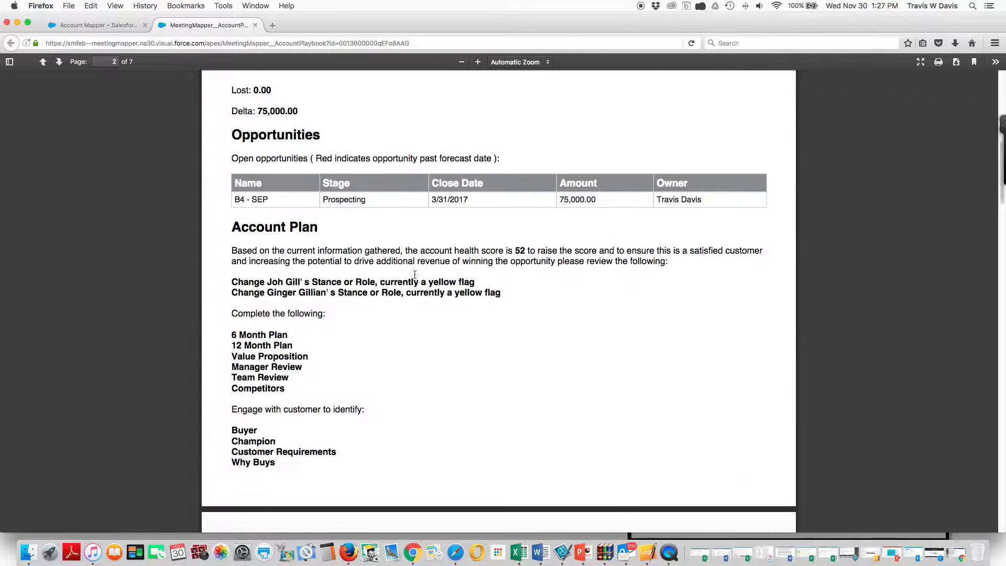
{"action": "scroll", "coordinate": [411, 316], "scroll_direction": "down", "scroll_amount": 2}
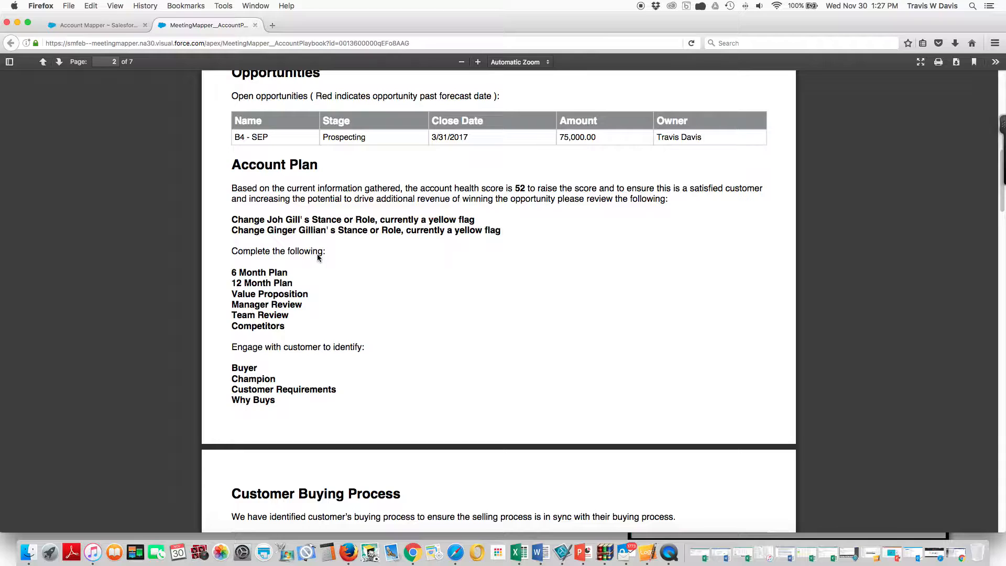
{"action": "scroll", "coordinate": [344, 256], "scroll_direction": "down", "scroll_amount": 2}
- Read the playbook's customer buying process, account strategy, value proposition, milestones, and customer initiatives
{"action": "scroll", "coordinate": [344, 252], "scroll_direction": "down", "scroll_amount": 7}
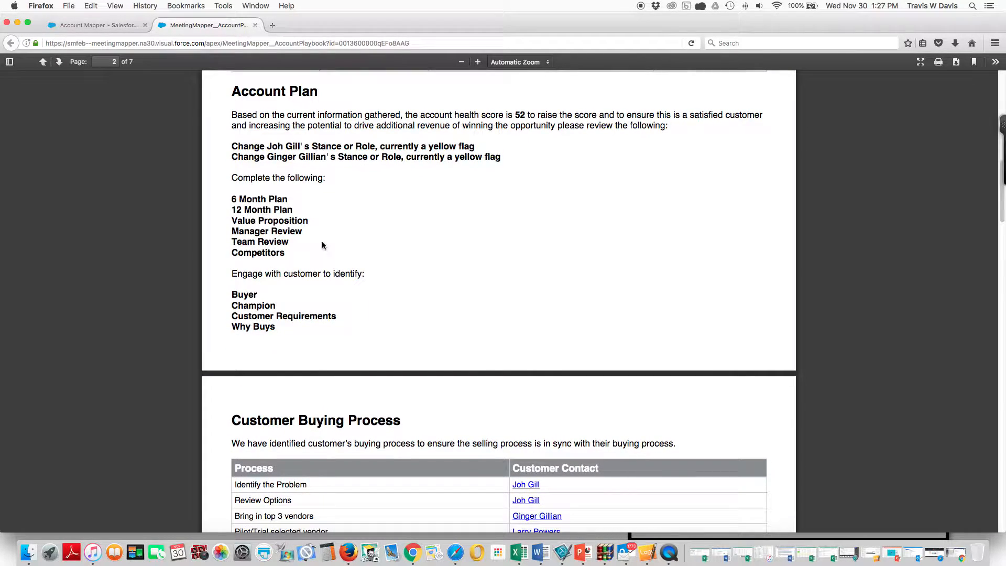
{"action": "scroll", "coordinate": [346, 251], "scroll_direction": "down", "scroll_amount": 20}
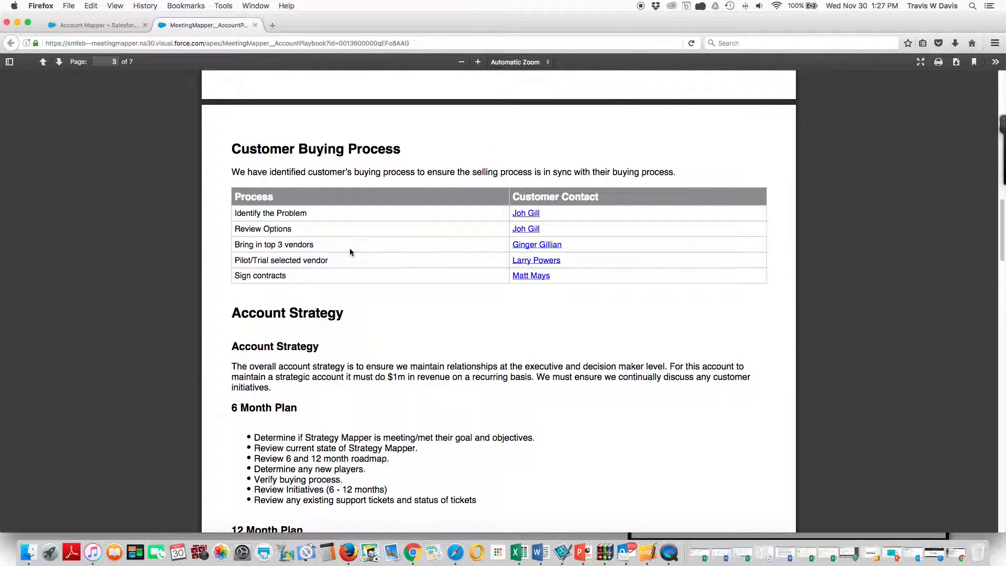
{"action": "scroll", "coordinate": [350, 252], "scroll_direction": "down", "scroll_amount": 20}
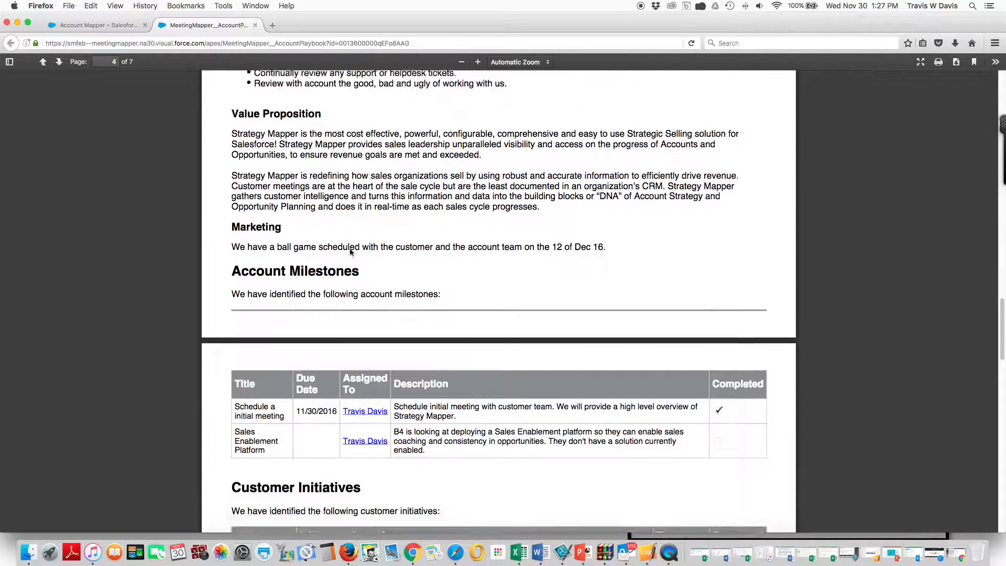
{"action": "scroll", "coordinate": [351, 252], "scroll_direction": "down", "scroll_amount": 19}
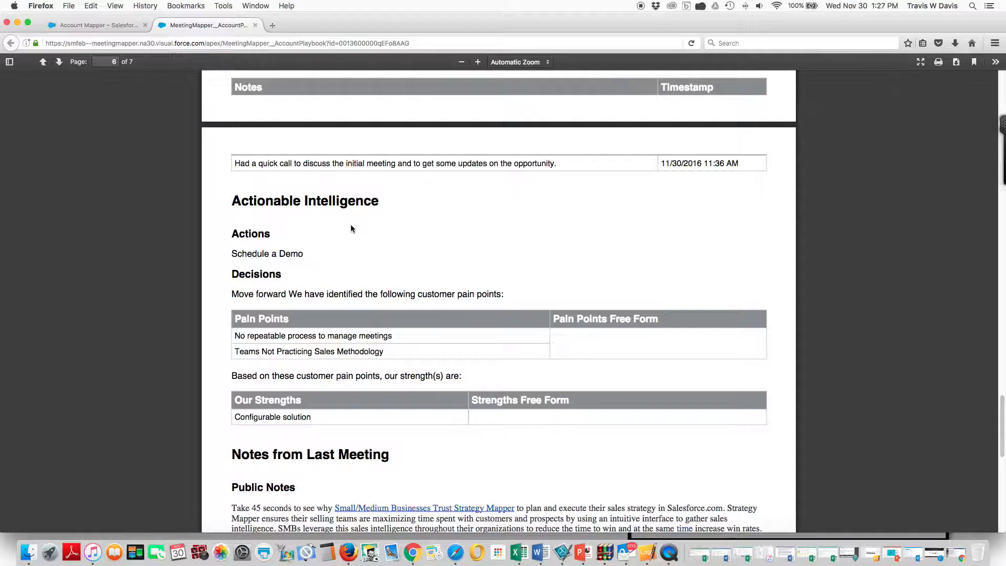
- Examine the playbook's actionable intelligence, last meeting notes, account contacts, history, and scheduled activities, and close the playbook
{"action": "scroll", "coordinate": [351, 223], "scroll_direction": "down", "scroll_amount": 2}
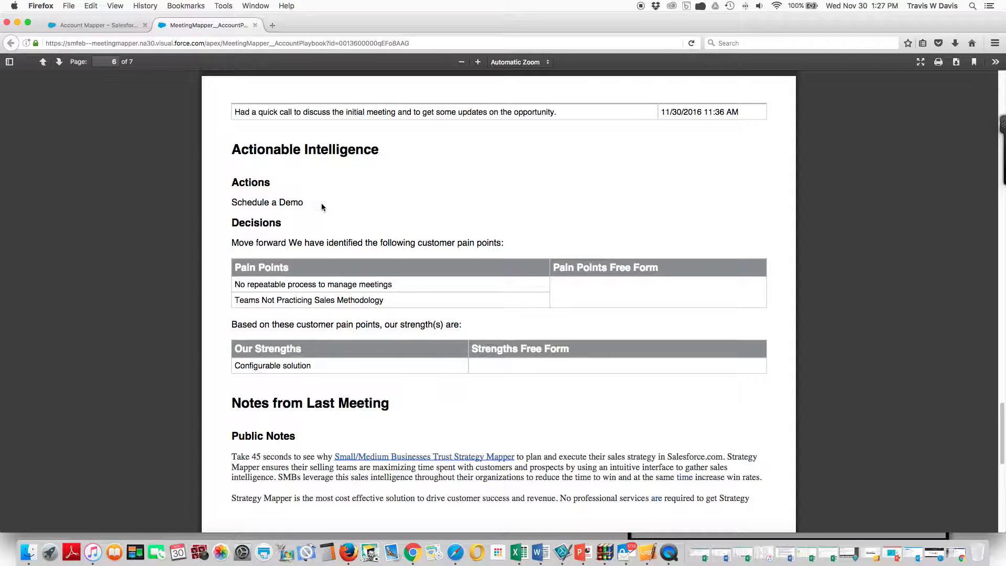
{"action": "scroll", "coordinate": [324, 215], "scroll_direction": "down", "scroll_amount": 3}
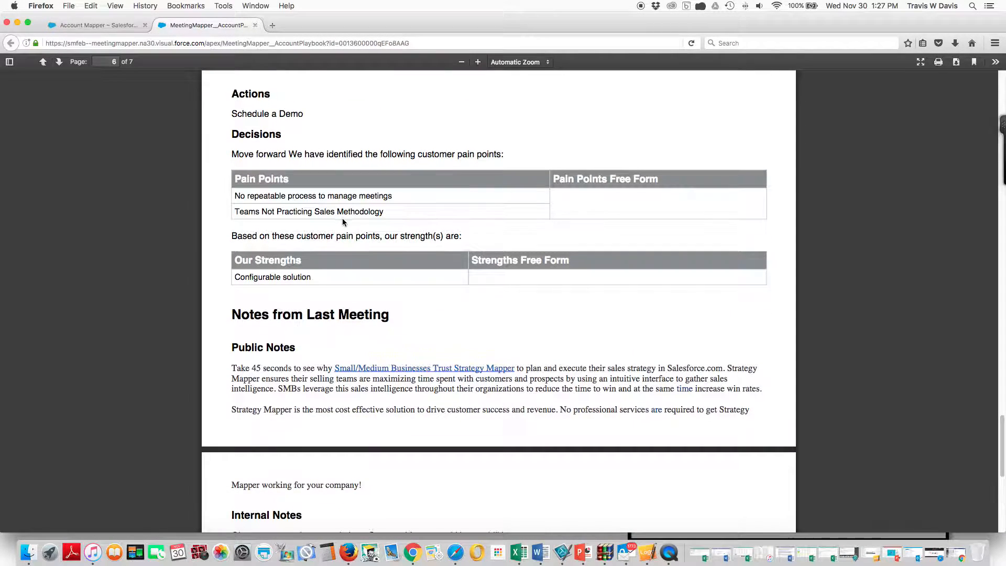
{"action": "scroll", "coordinate": [343, 222], "scroll_direction": "down", "scroll_amount": 2}
{"action": "scroll", "coordinate": [342, 220], "scroll_direction": "down", "scroll_amount": 3}
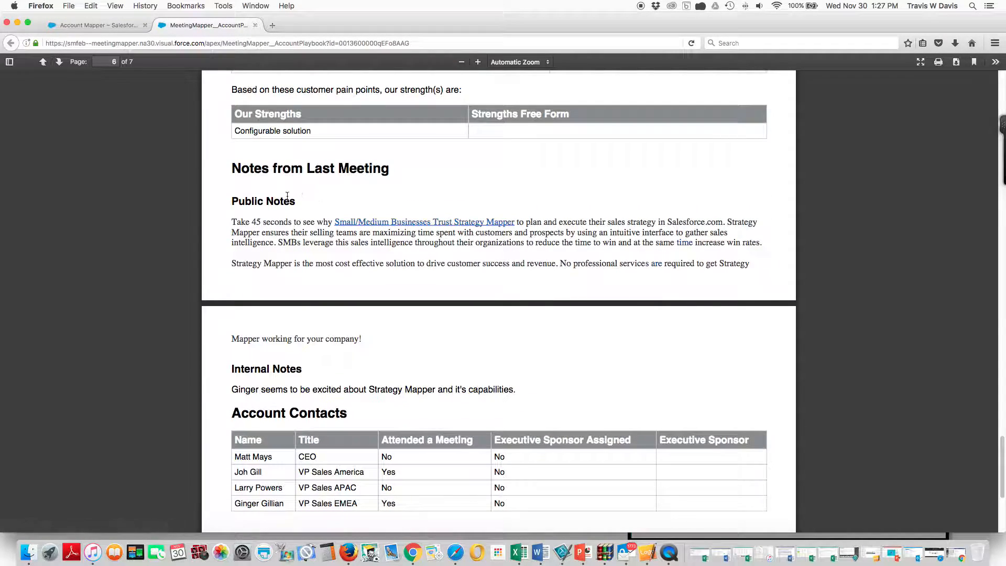
{"action": "scroll", "coordinate": [288, 196], "scroll_direction": "down", "scroll_amount": 4}
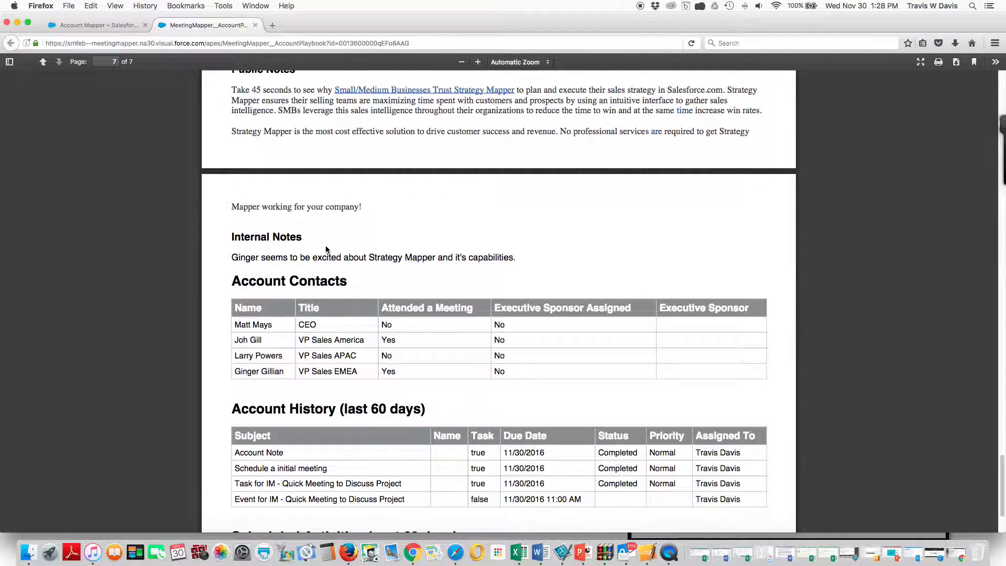
{"action": "scroll", "coordinate": [326, 250], "scroll_direction": "down", "scroll_amount": 3}
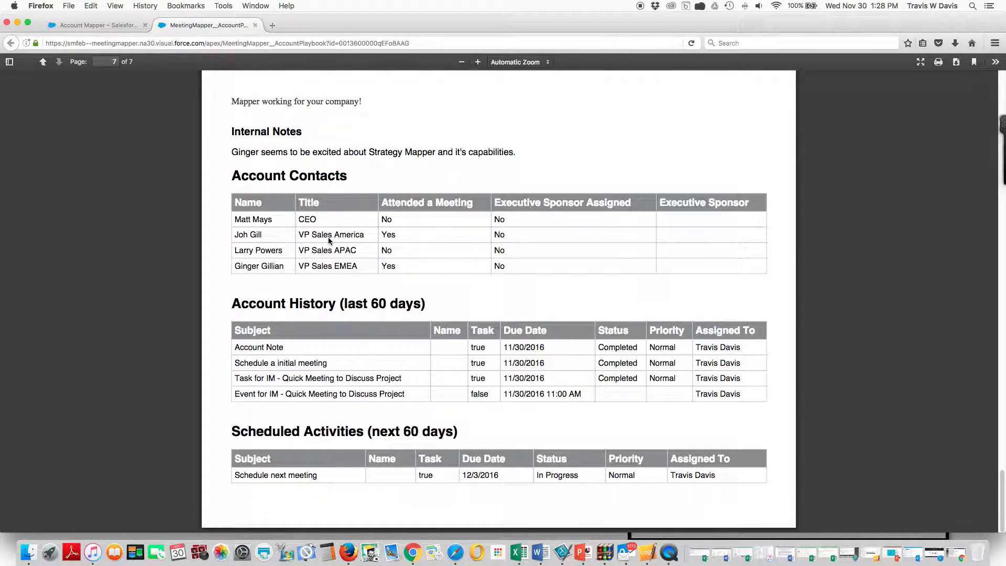
{"action": "scroll", "coordinate": [338, 346], "scroll_direction": "up", "scroll_amount": 15}
{"action": "scroll", "coordinate": [337, 346], "scroll_direction": "up", "scroll_amount": 20}
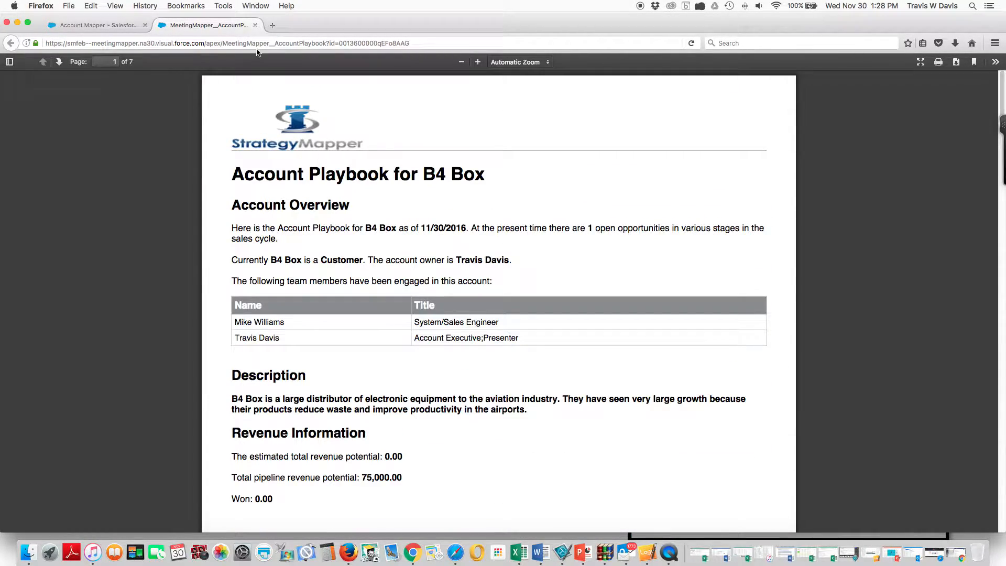
{"action": "left_click", "coordinate": [255, 25]}
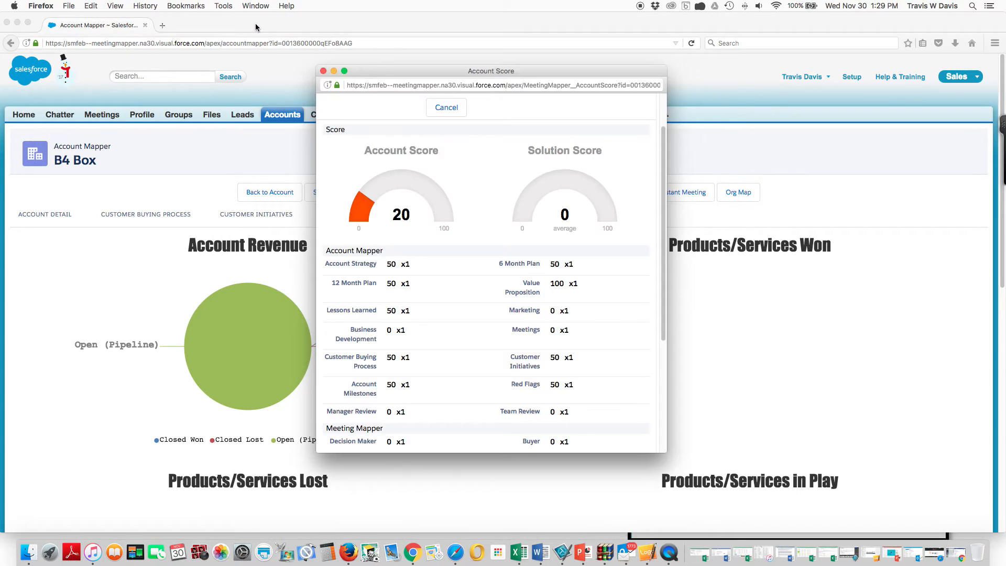
{"action": "left_click", "coordinate": [257, 27]}
{"action": "key", "text": "super+Tab"}
{"action": "key", "text": "super+Tab"}
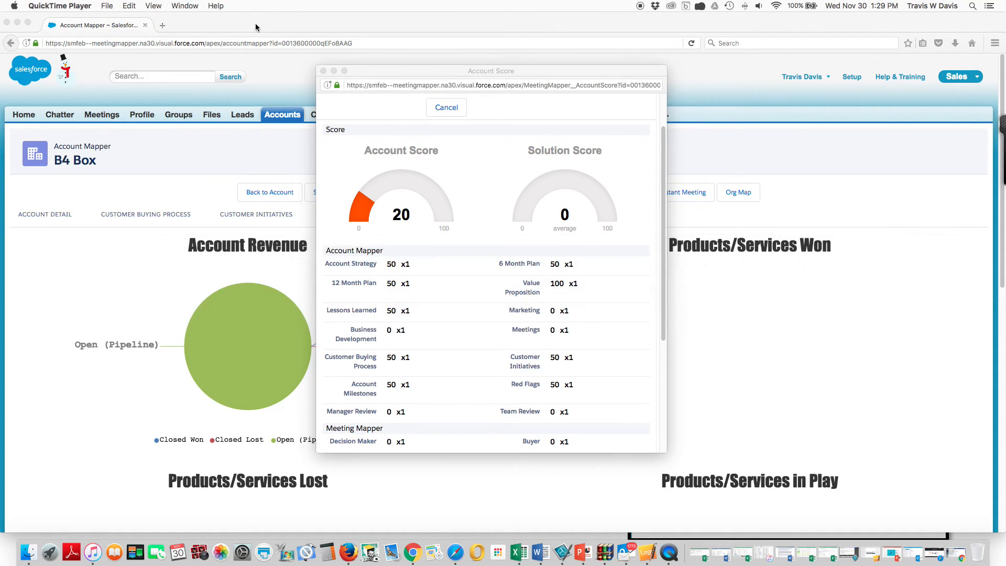